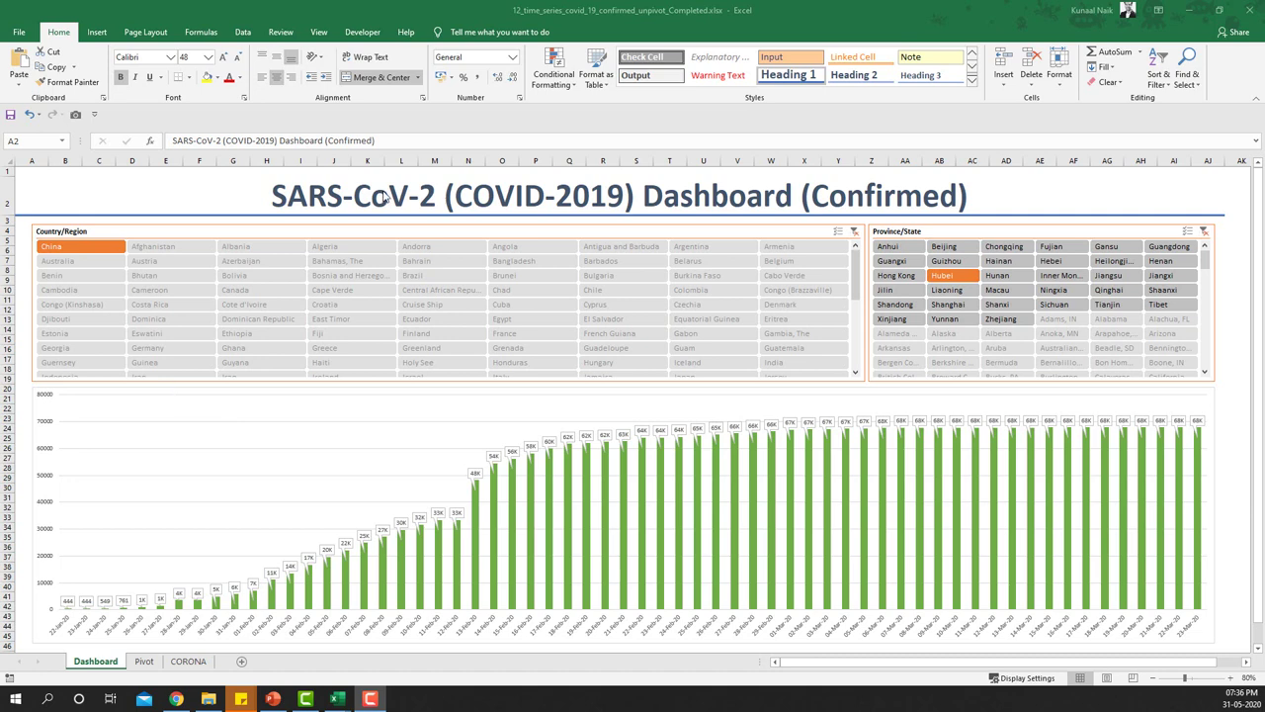
# - Review the CORONA and Pivot sheets of the completed workbook and return to its Dashboard sheet
pyautogui.click(188, 661)
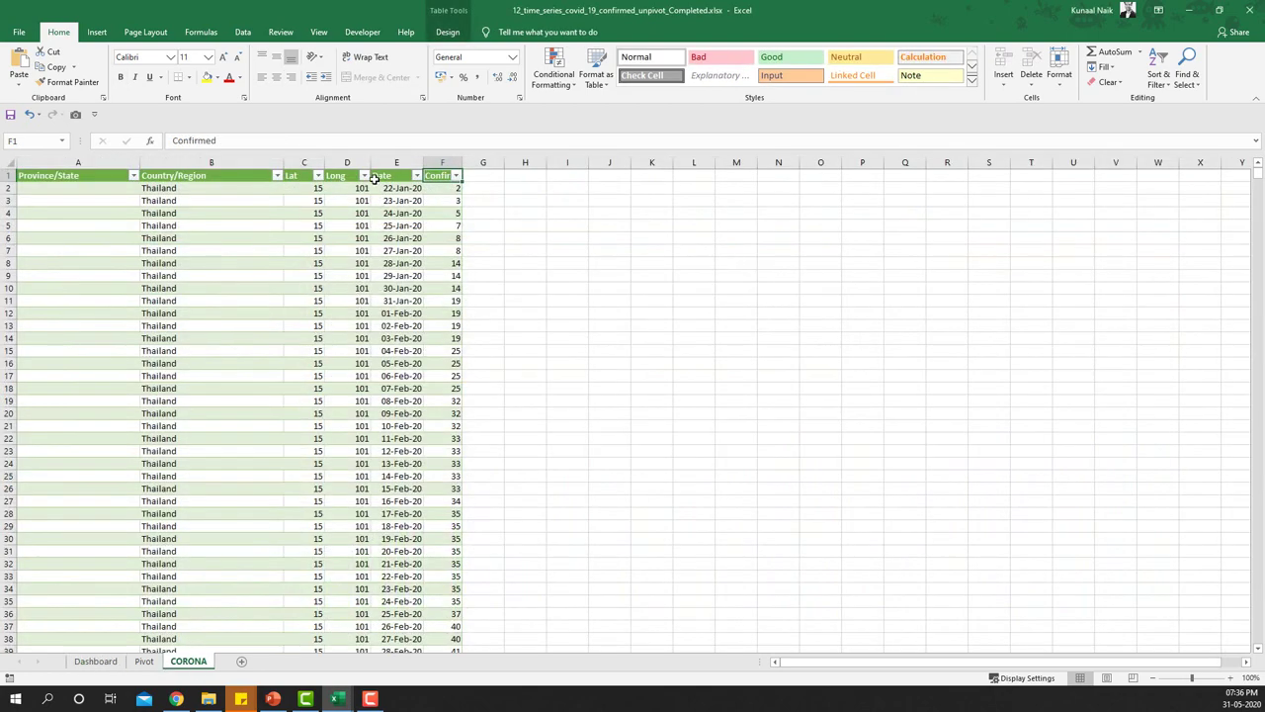
pyautogui.click(144, 661)
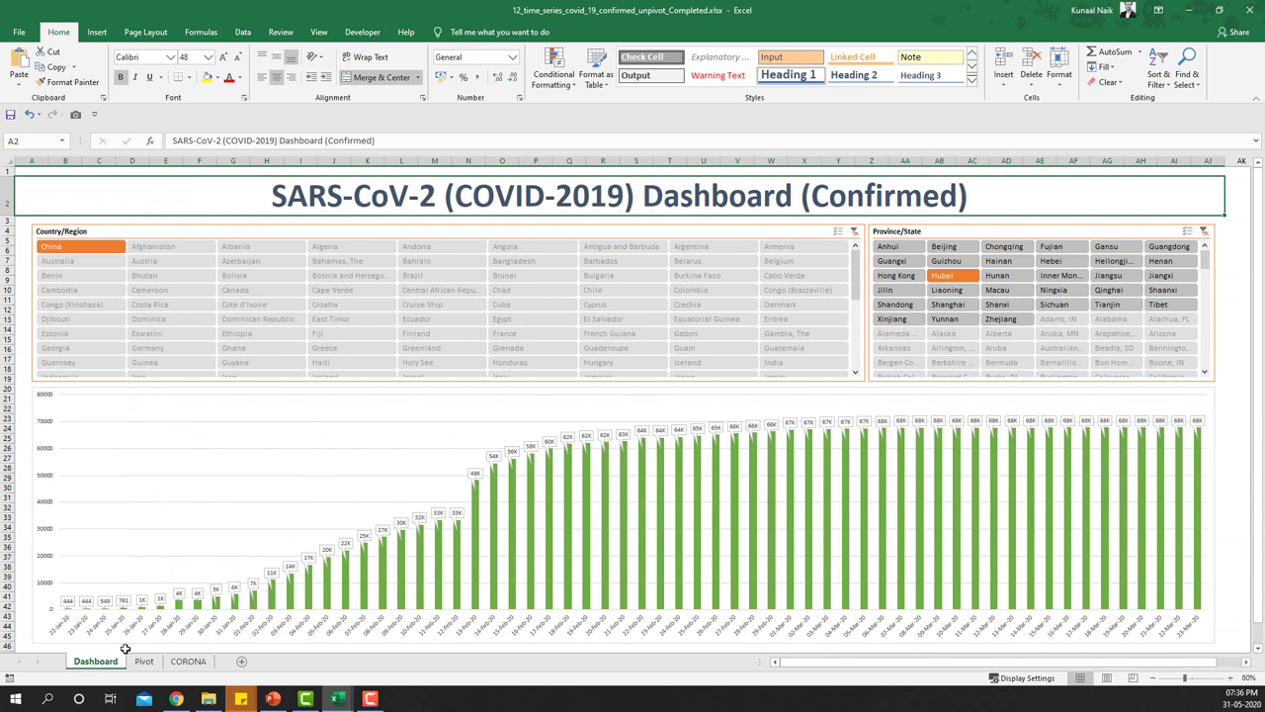
pyautogui.click(95, 661)
# - Switch to the 12_time_series_covid_19_confirmed_unpivot_Working workbook and insert a PivotTable from the CORONA table on a new sheet
pyautogui.moveTo(337, 702)
pyautogui.click(385, 669)
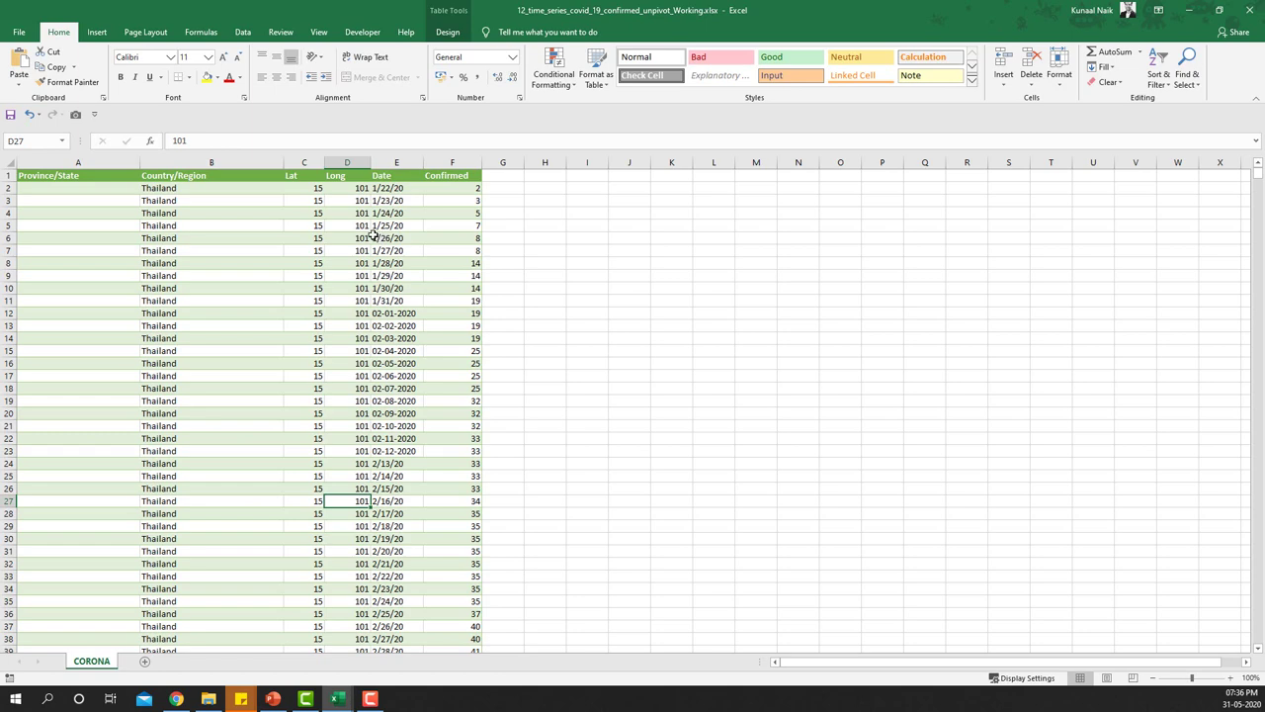
pyautogui.click(312, 251)
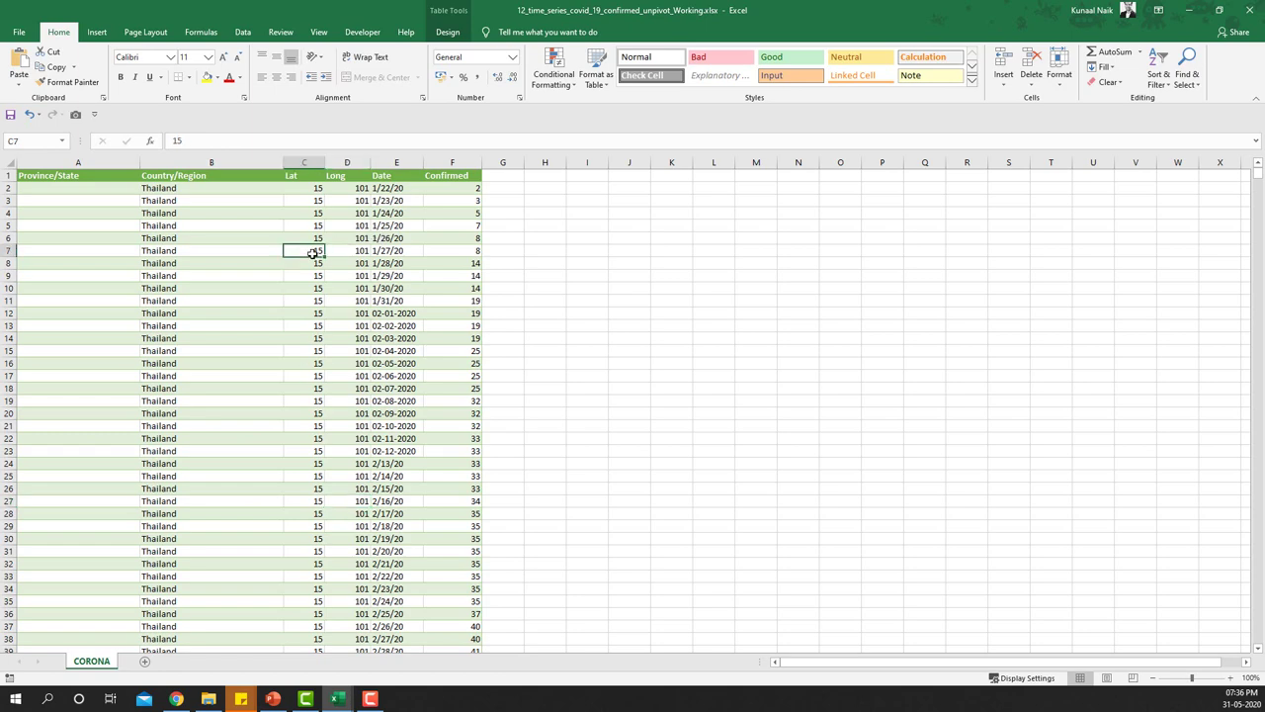
pyautogui.click(97, 31)
pyautogui.click(21, 67)
pyautogui.click(583, 483)
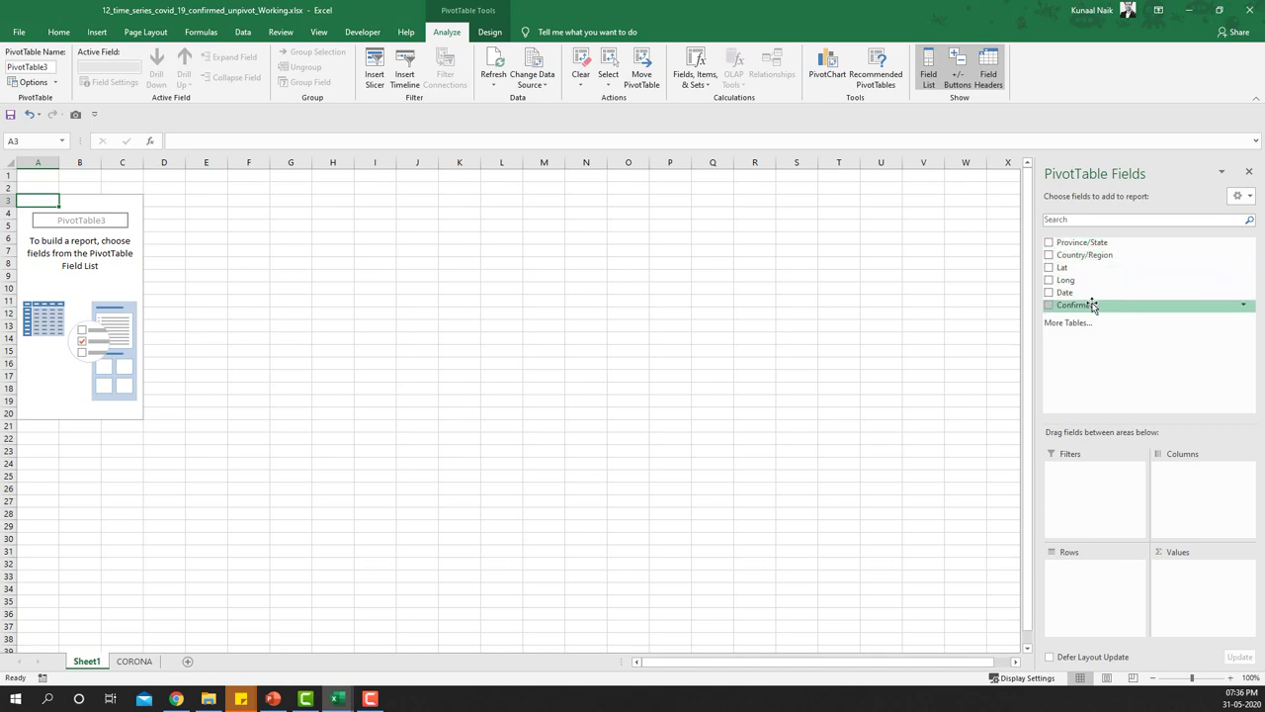
# - Build the PivotTable with the sum of Confirmed as its values and Date as its rows
pyautogui.moveTo(1085, 299); pyautogui.dragTo(1195, 588)
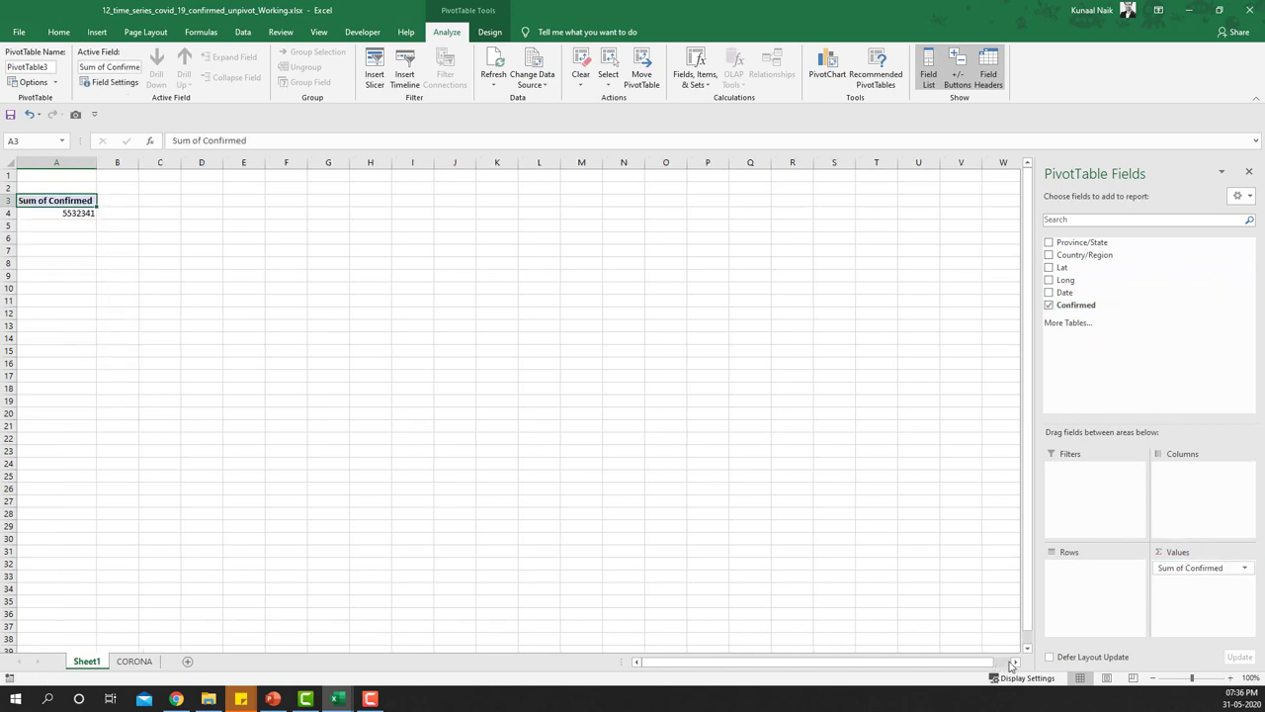
pyautogui.click(1231, 678)
pyautogui.click(1231, 679)
pyautogui.click(1231, 679)
pyautogui.click(1231, 678)
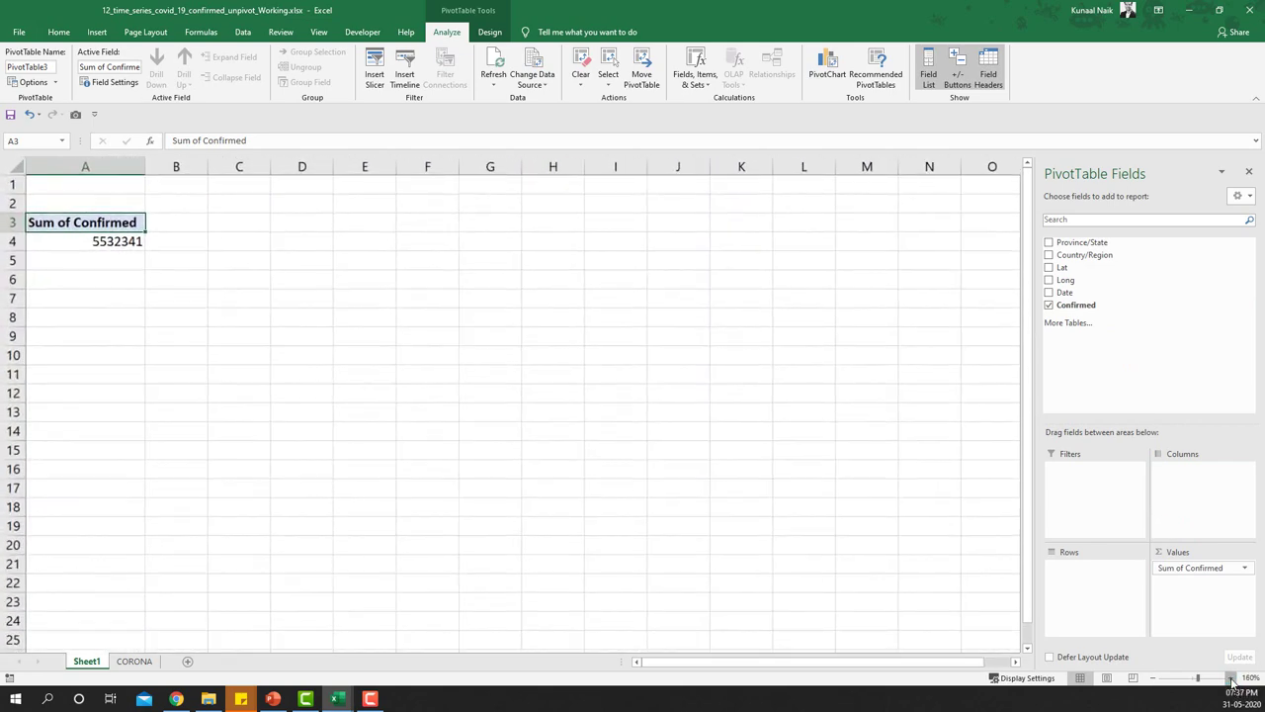
pyautogui.click(1231, 678)
pyautogui.click(1231, 678)
pyautogui.click(1231, 678)
pyautogui.click(1231, 678)
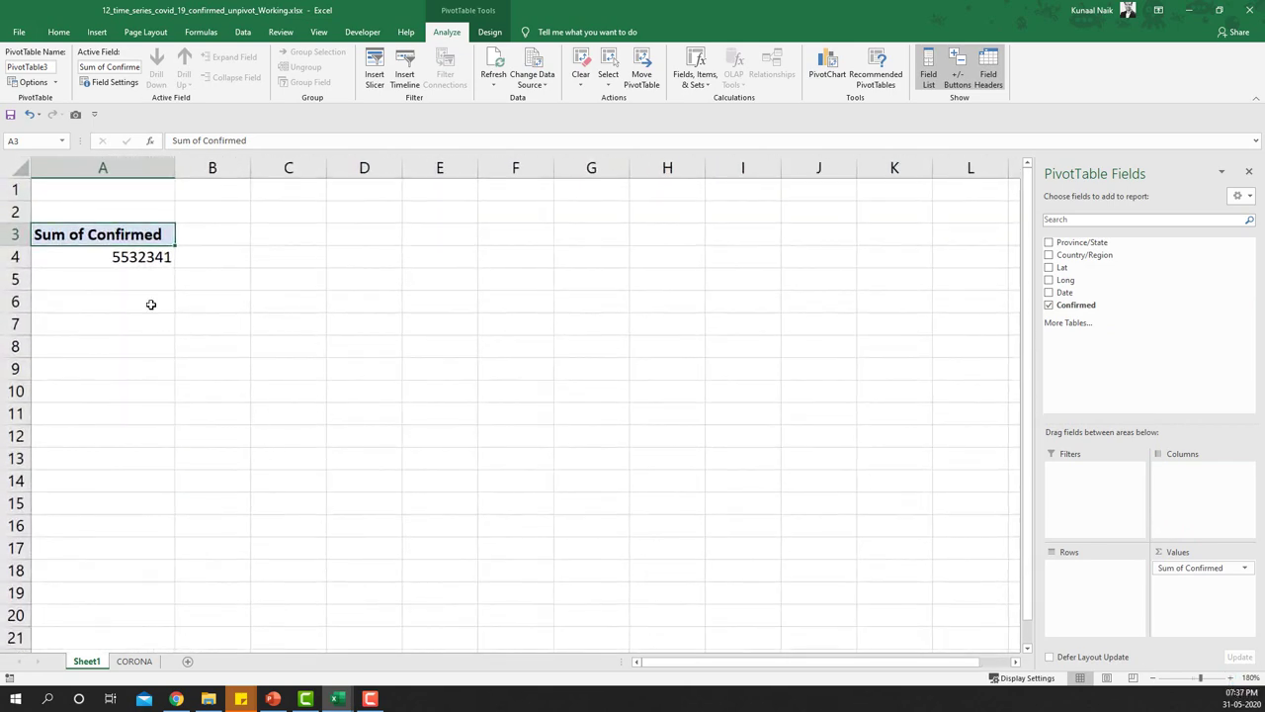
pyautogui.moveTo(138, 256)
pyautogui.moveTo(1077, 292); pyautogui.dragTo(1097, 593)
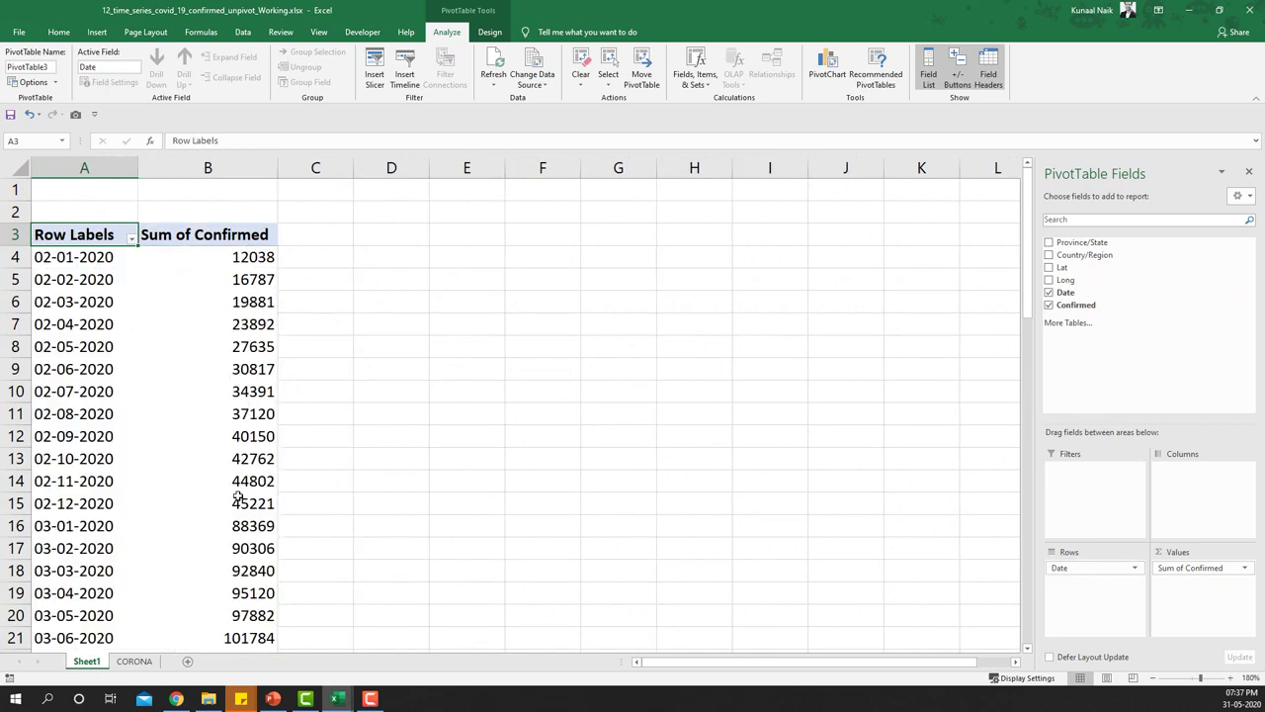
# - Try to group the PivotTable's date row labels
pyautogui.rightClick(92, 297)
pyautogui.click(129, 415)
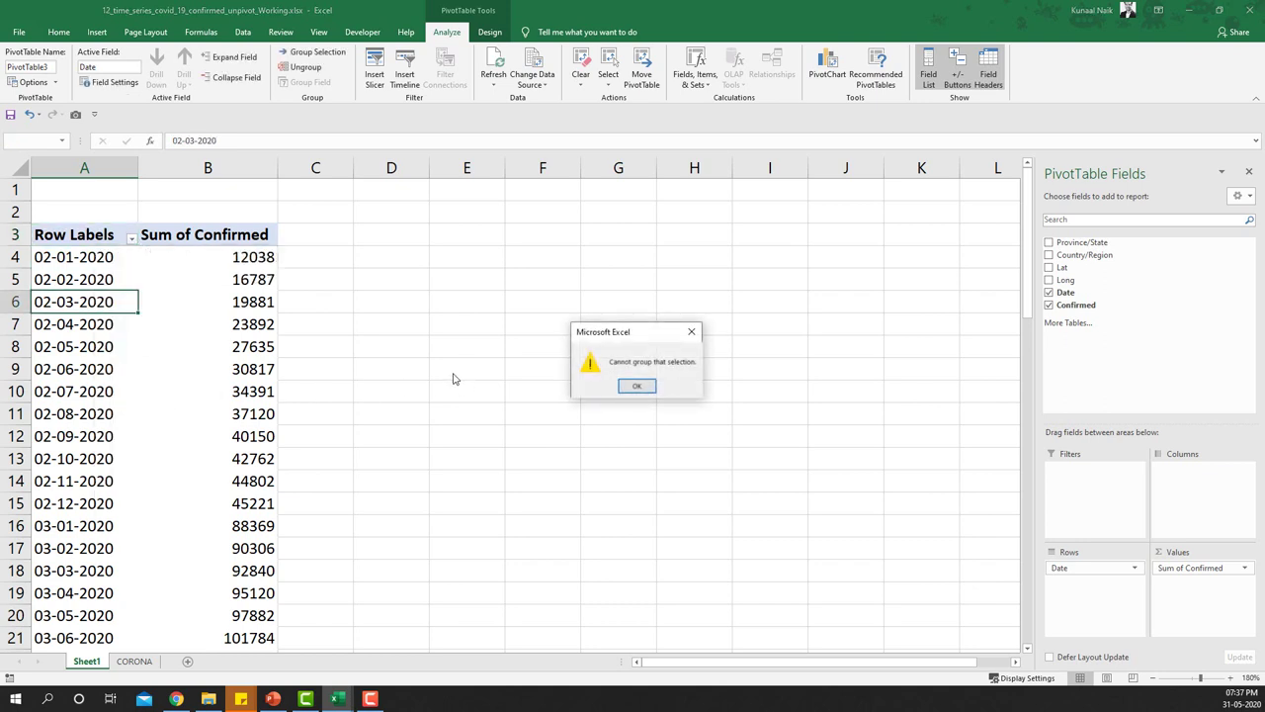
pyautogui.click(637, 385)
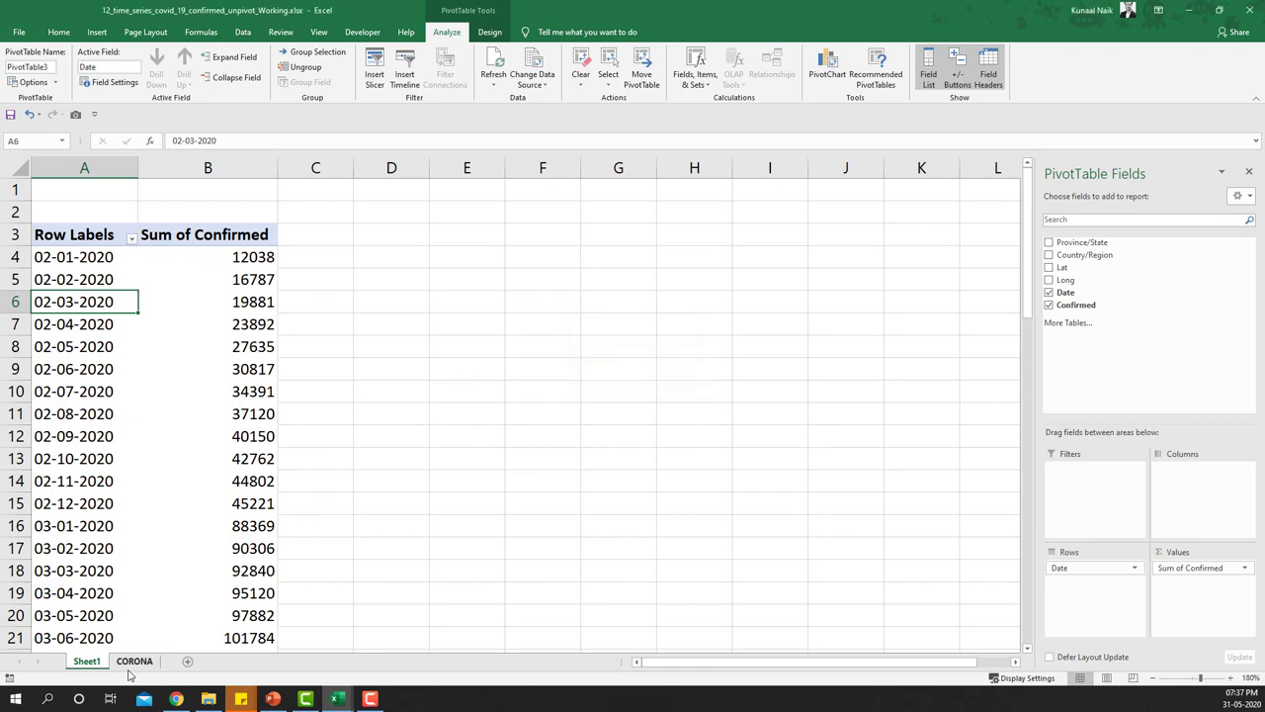
# - Examine how the Date and Confirmed entries are stored in the CORONA sheet's source table
pyautogui.click(135, 660)
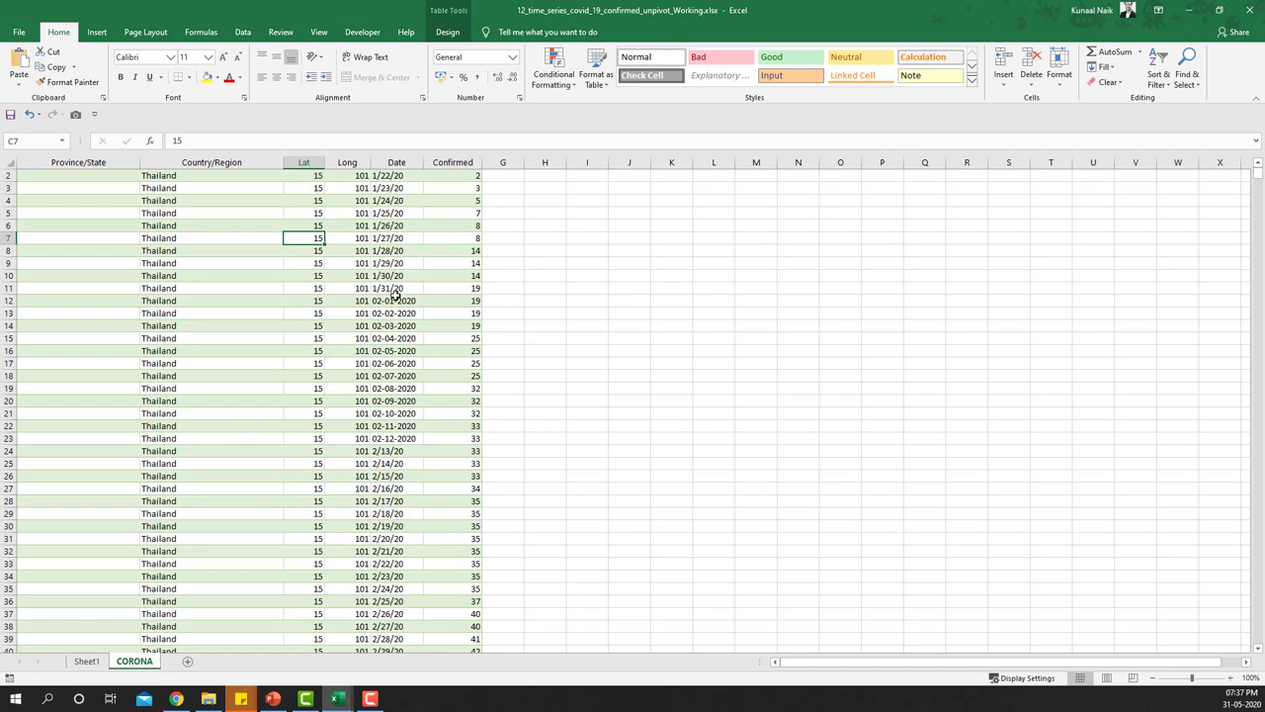
pyautogui.scroll(1, 395, 288)
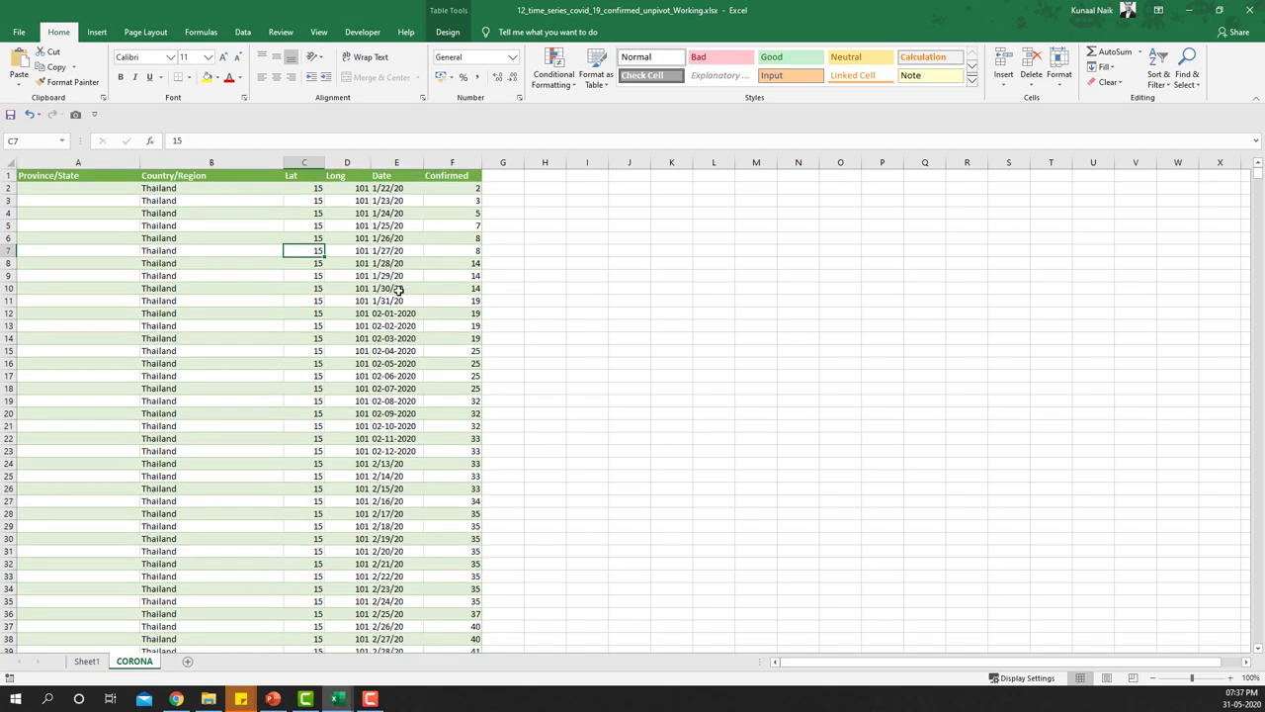
pyautogui.moveTo(402, 300); pyautogui.dragTo(460, 166)
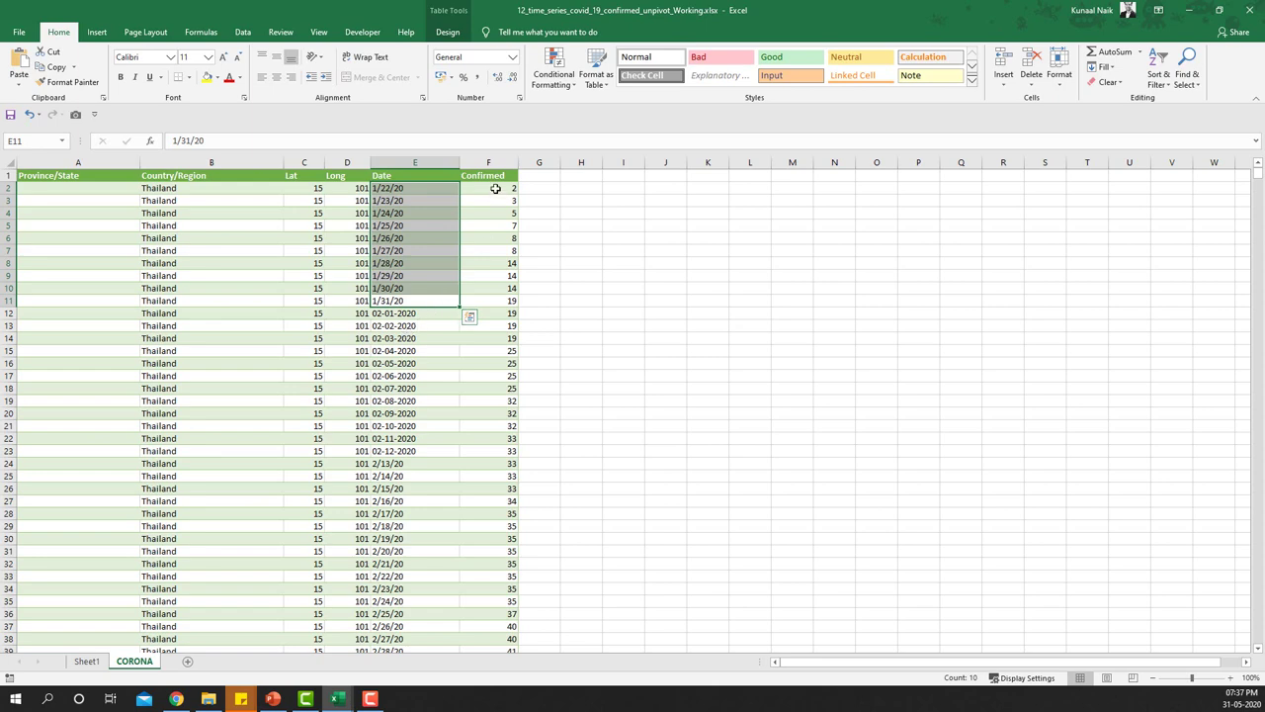
pyautogui.moveTo(496, 187); pyautogui.dragTo(509, 315)
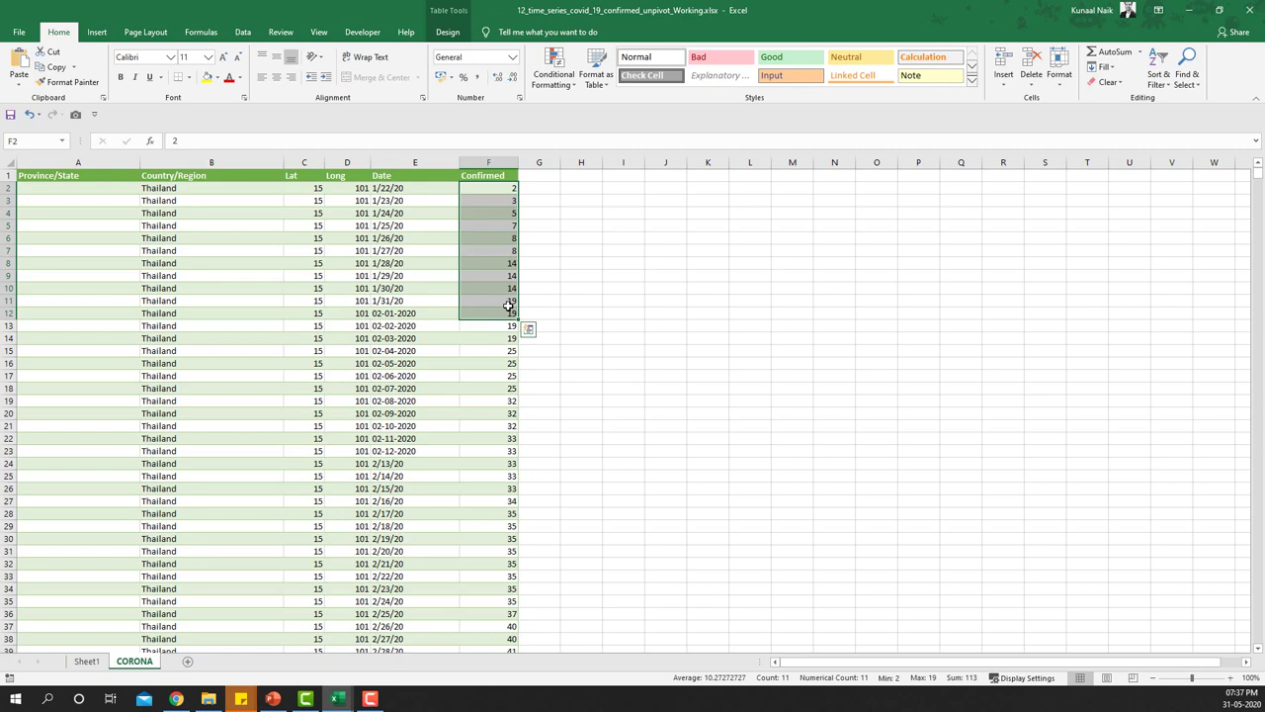
pyautogui.click(224, 250)
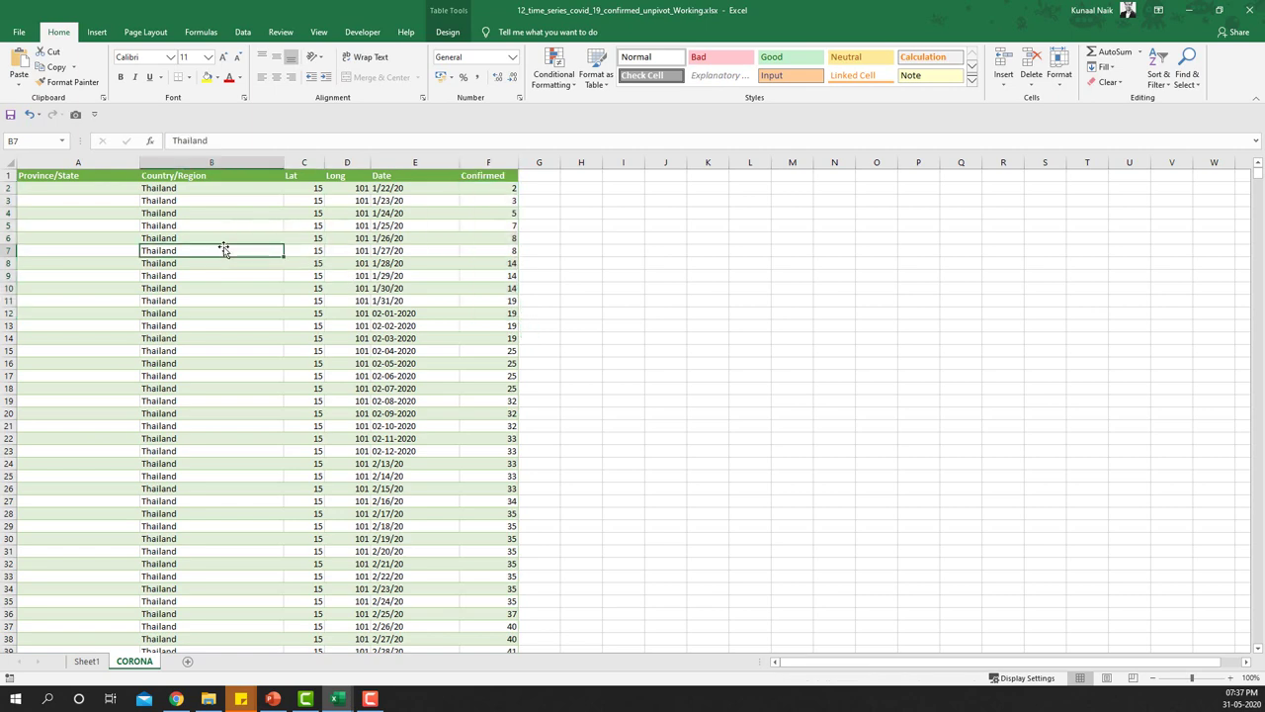
# - Enter 45000 in cell J4 and display it as a DD-MMM-YY date in a slightly wider column
pyautogui.click(662, 212)
pyautogui.write('45000')
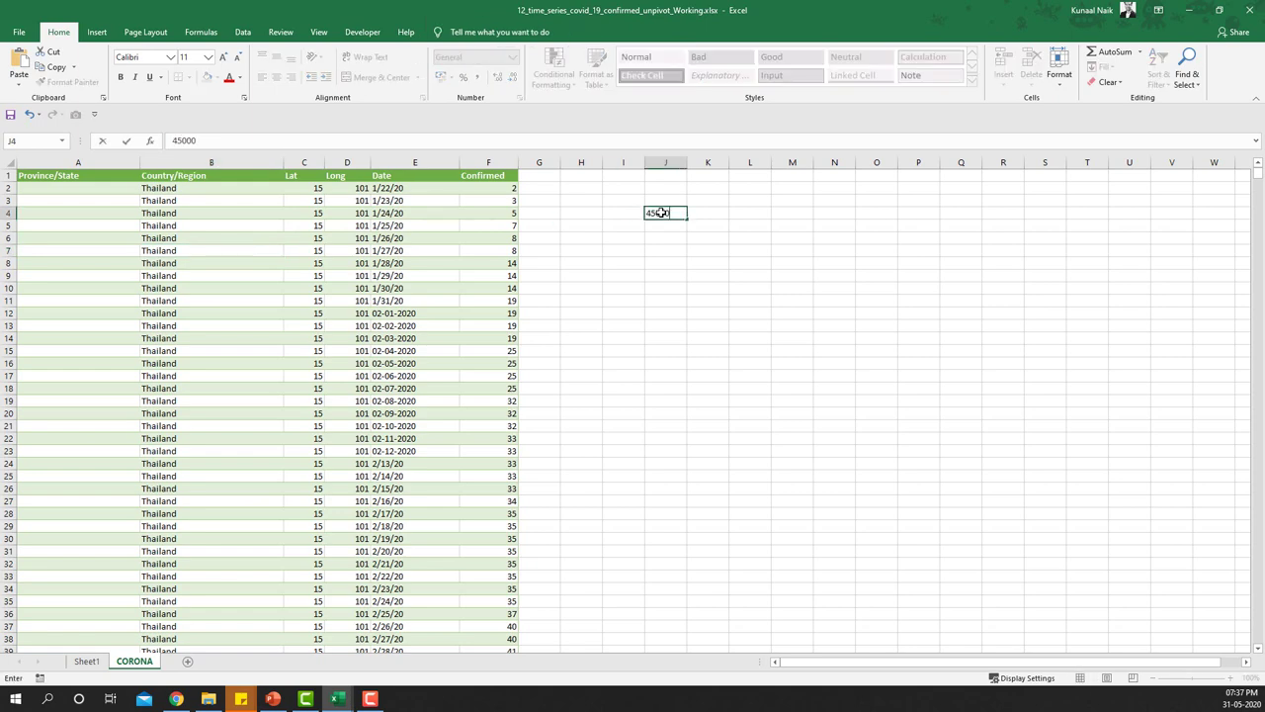
pyautogui.hotkey('ctrl', 'Return')
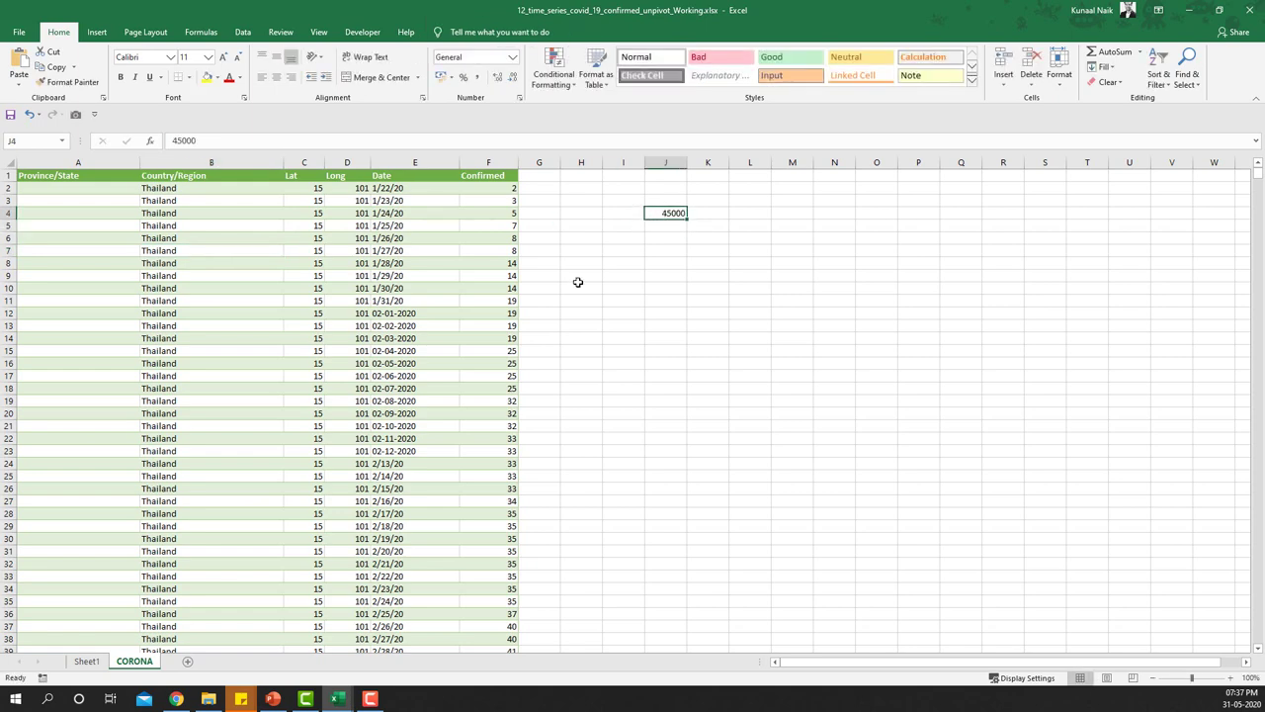
pyautogui.click(512, 59)
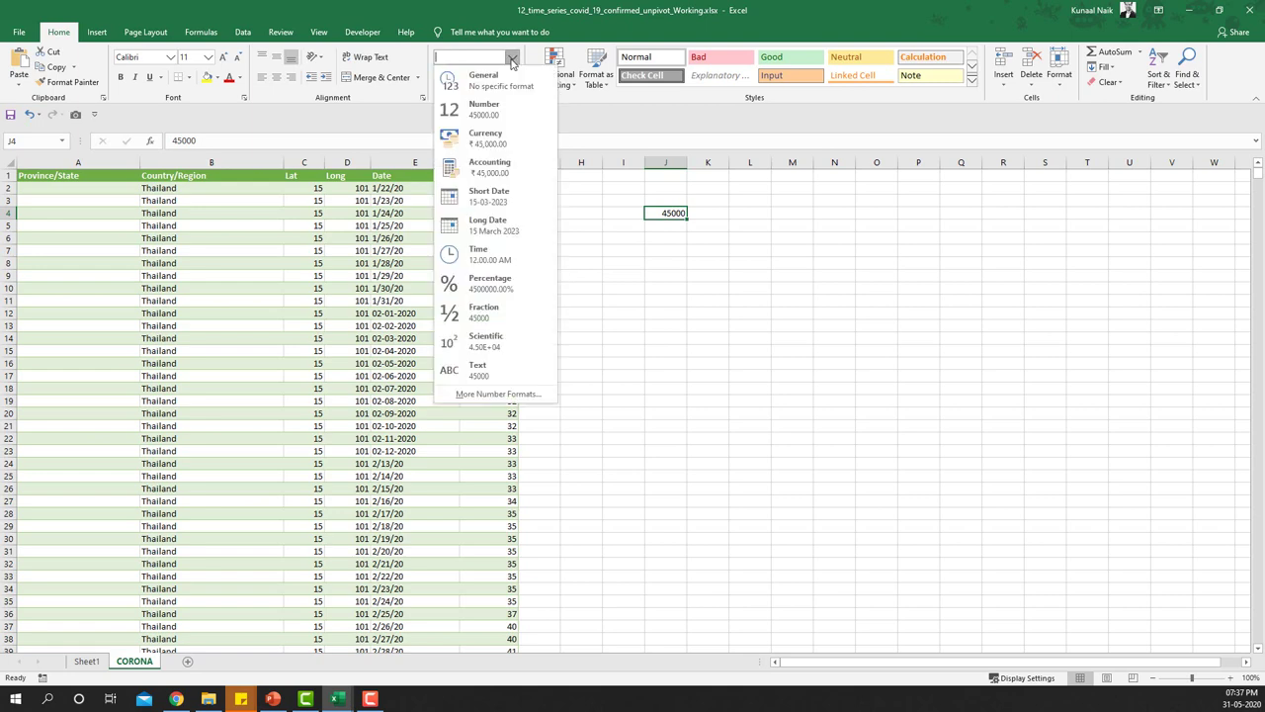
pyautogui.click(511, 203)
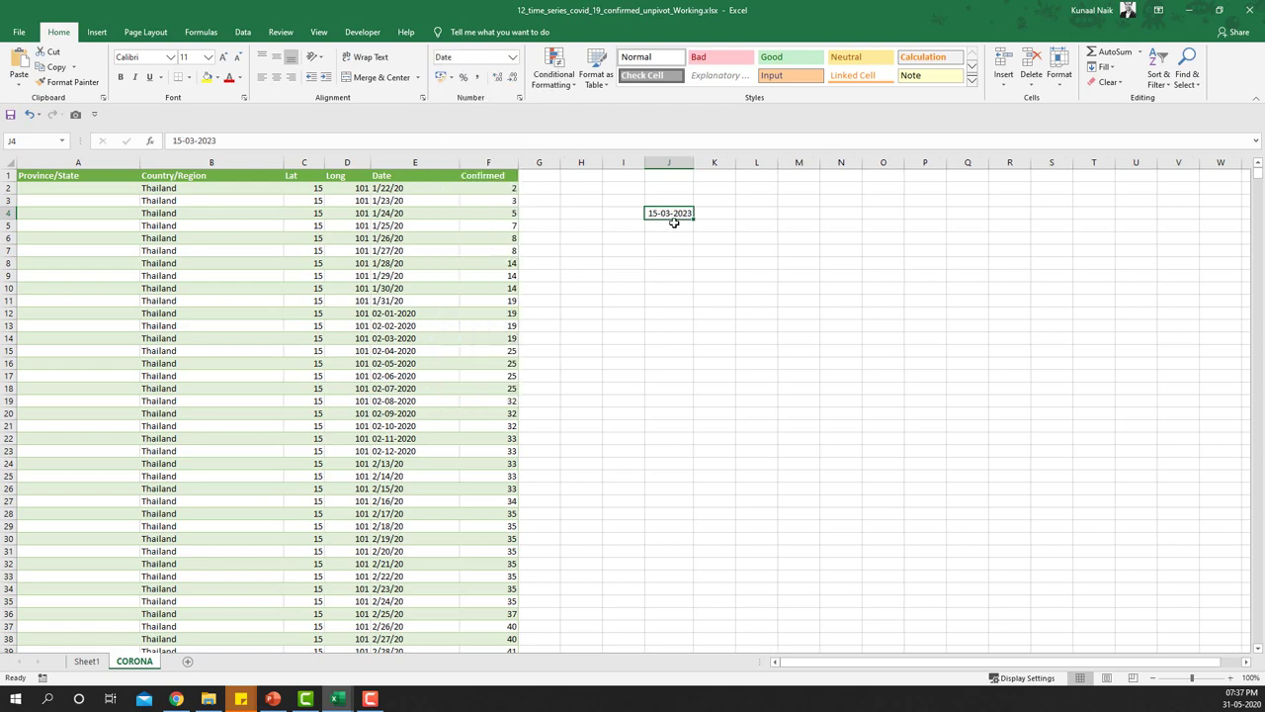
pyautogui.moveTo(692, 164); pyautogui.dragTo(709, 164)
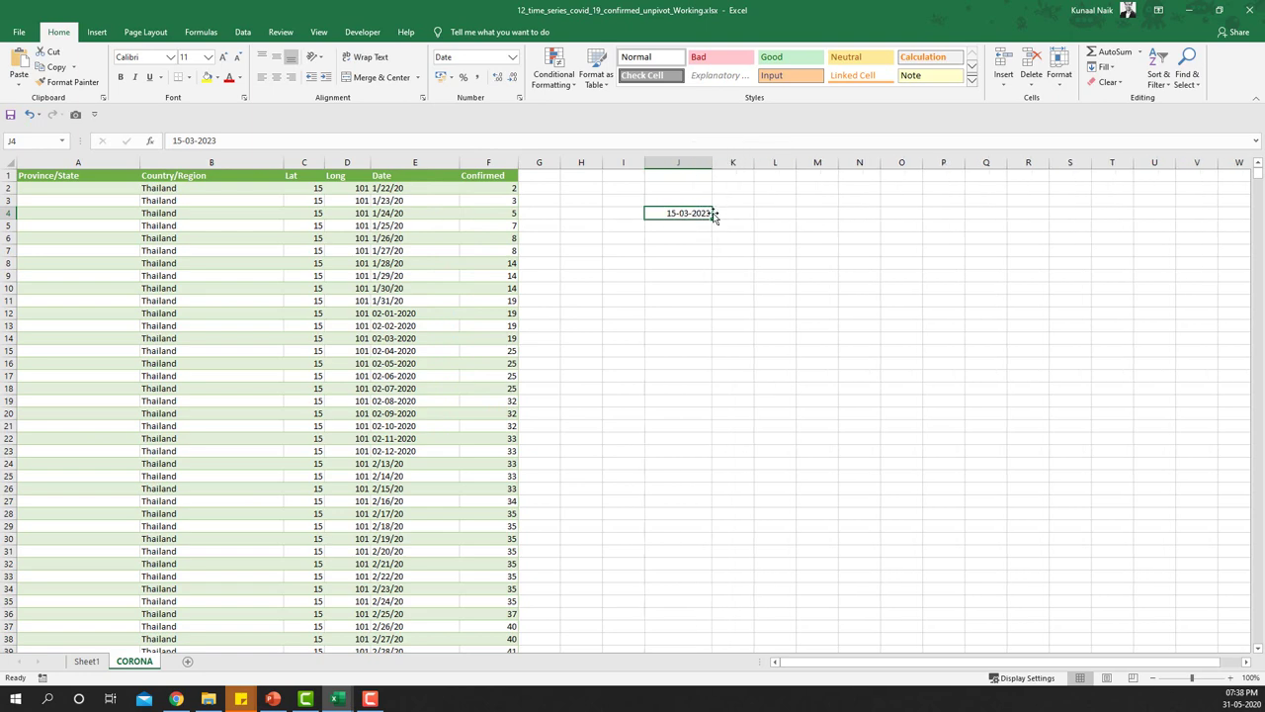
pyautogui.hotkey('ctrl', 'shift', '3')
# - Set up a Text to Columns conversion of all entries in the Date column from E2 down, delimited by Tab
pyautogui.moveTo(400, 191); pyautogui.dragTo(400, 376)
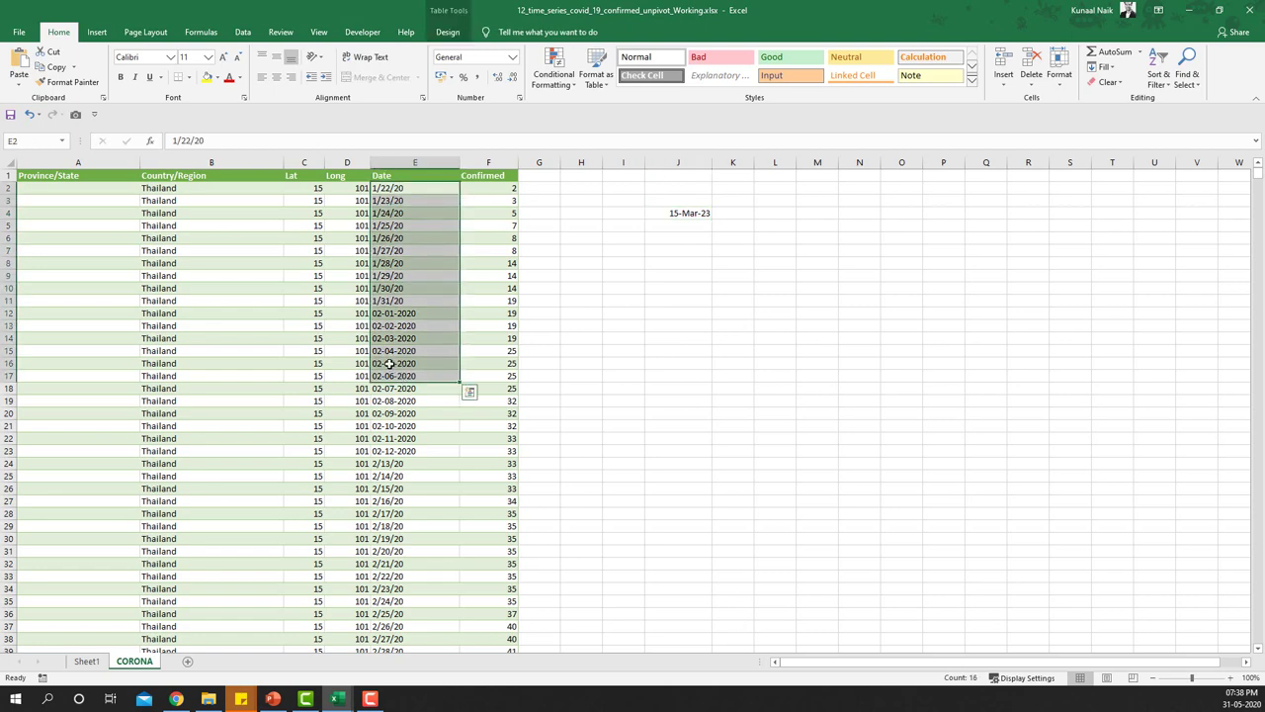
pyautogui.press('Up')
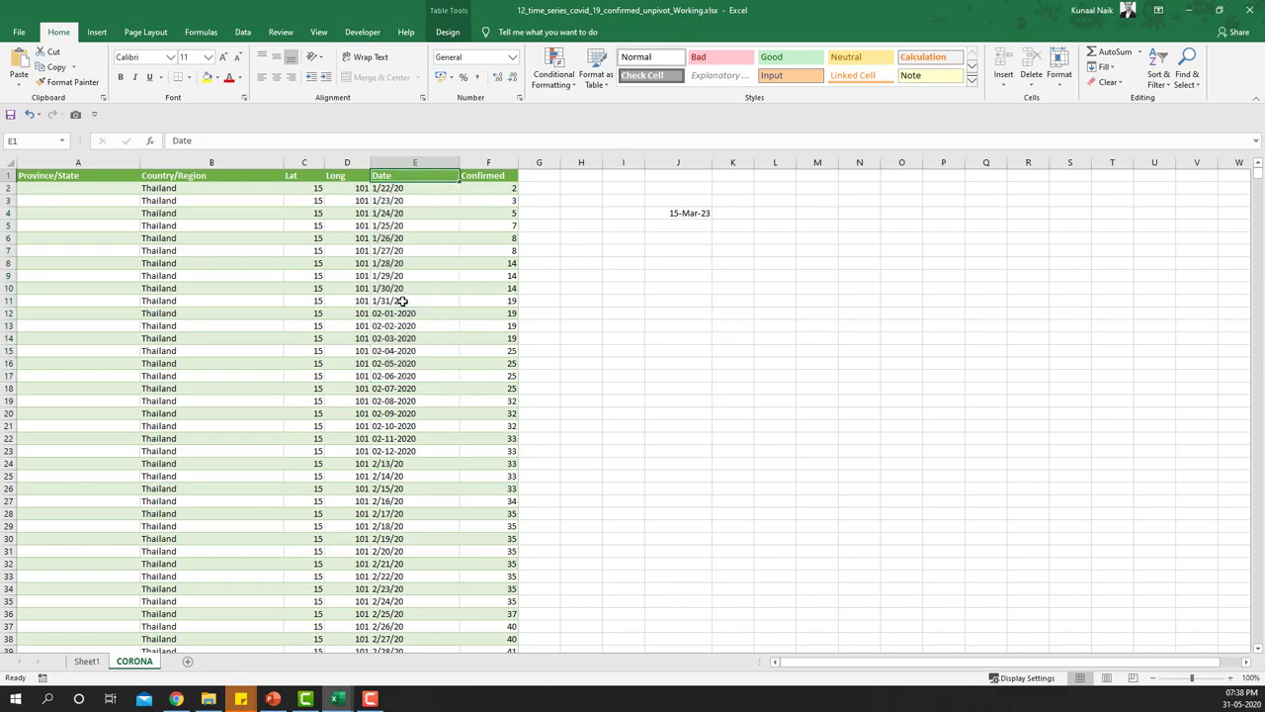
pyautogui.press('Down')
pyautogui.hotkey('ctrl', 'shift', 'Down')
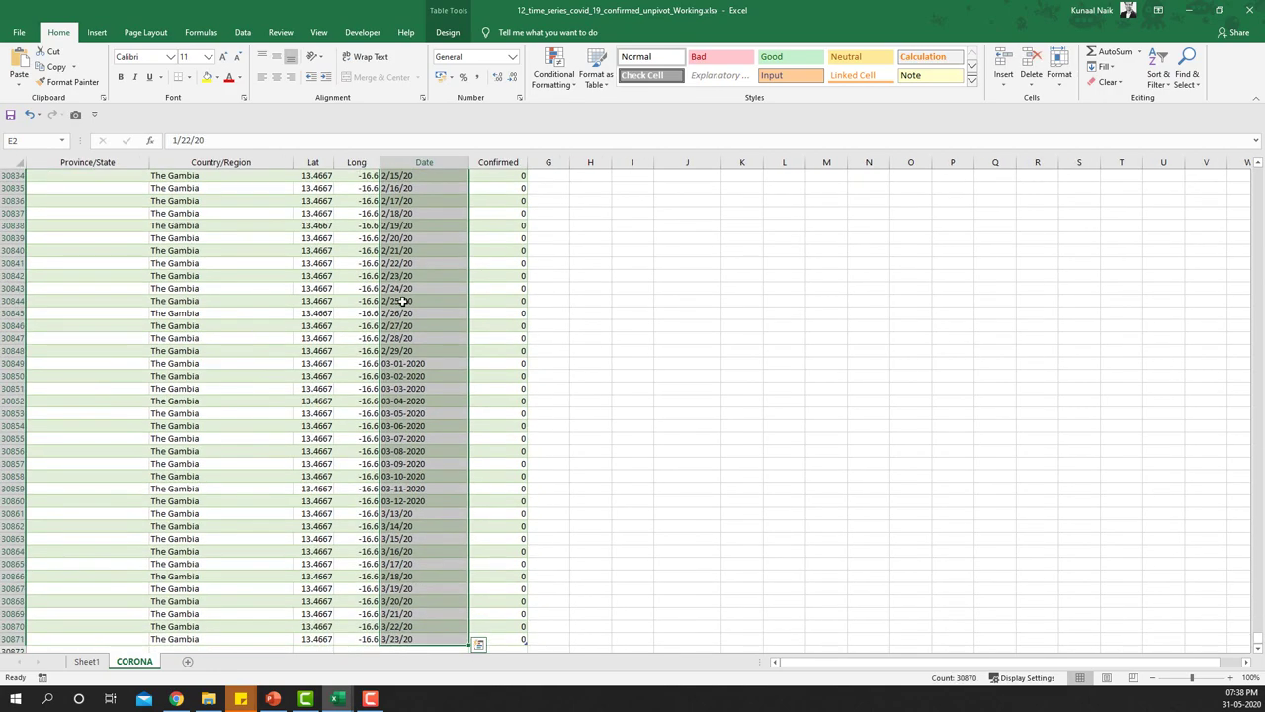
pyautogui.press('Up')
pyautogui.press('Down')
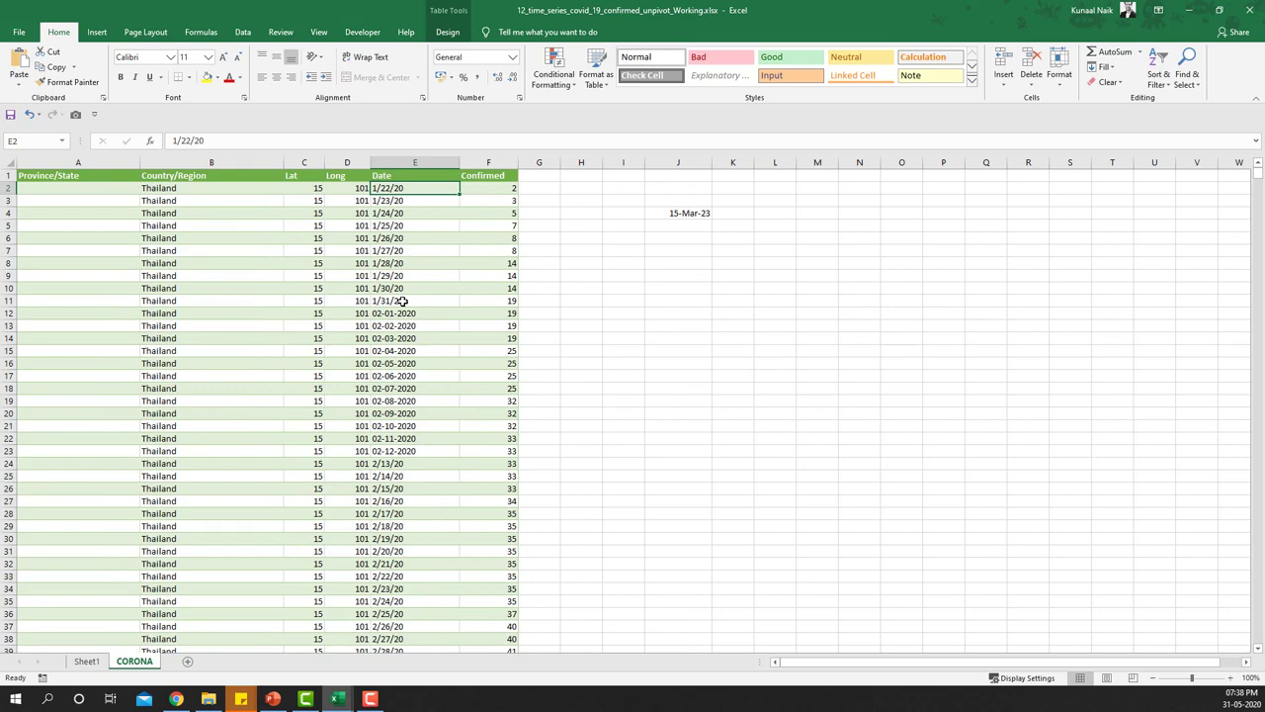
pyautogui.hotkey('ctrl', 'shift', 'Down')
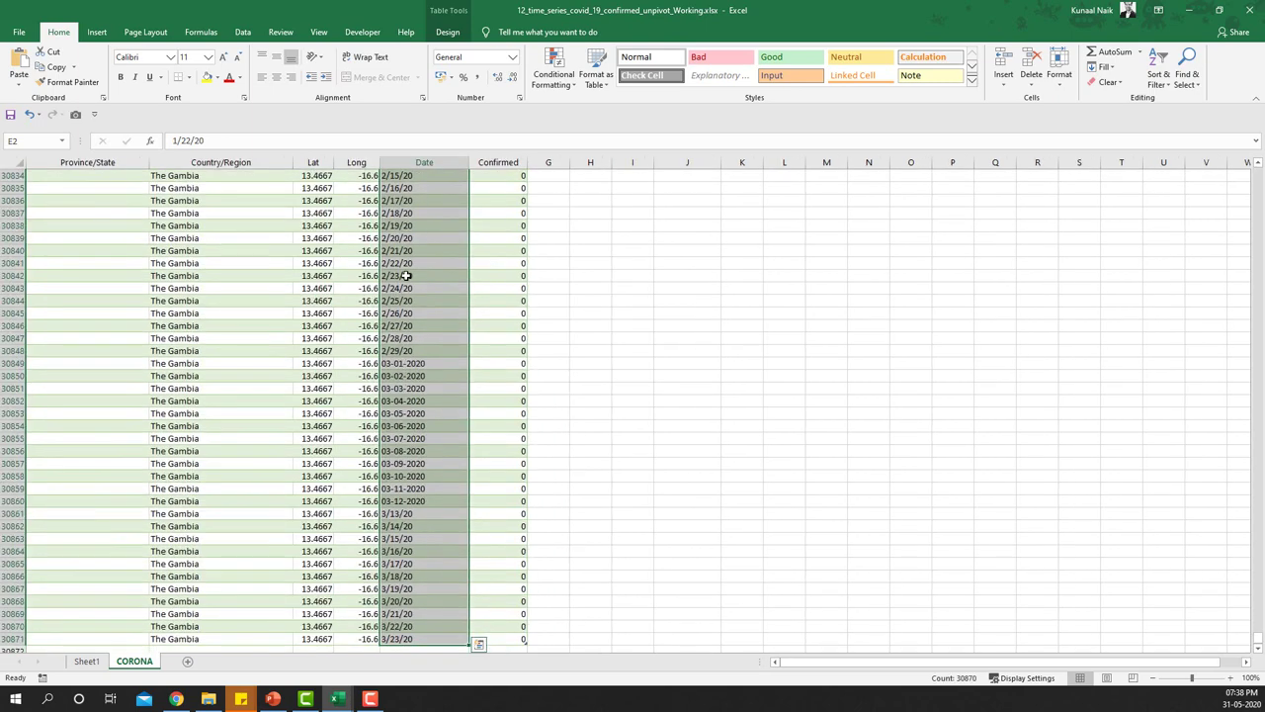
pyautogui.click(245, 33)
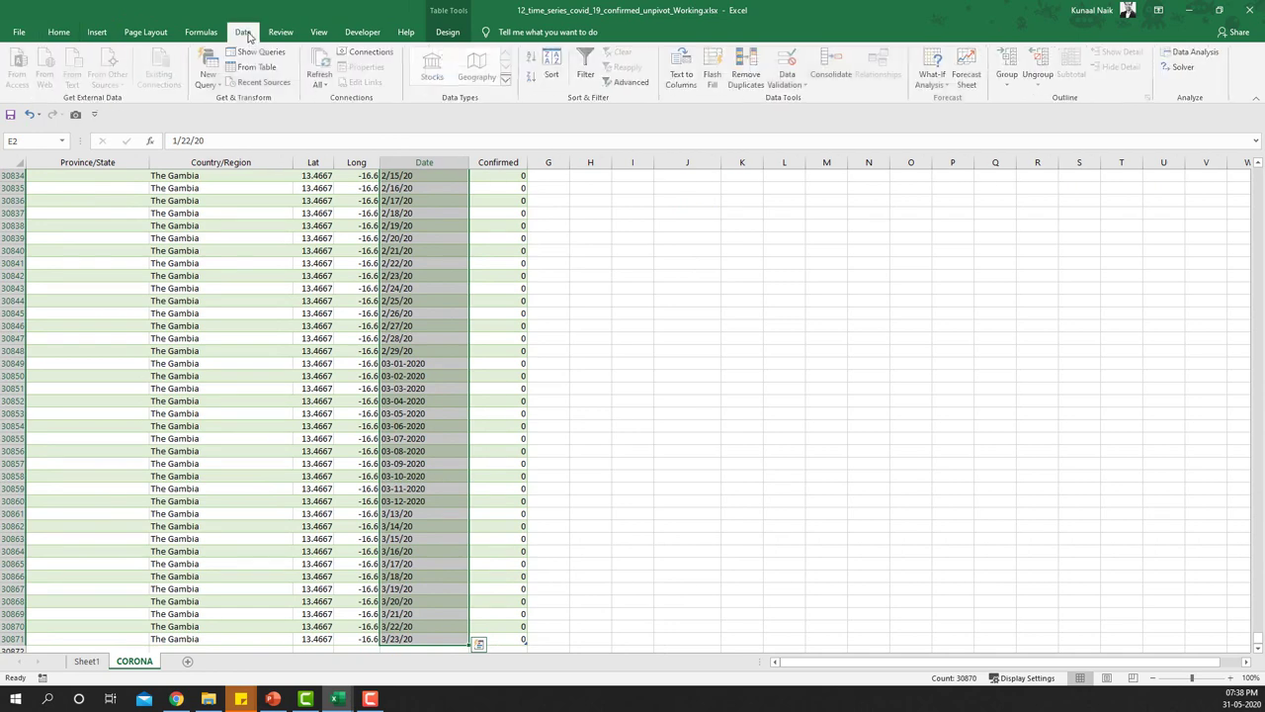
pyautogui.click(683, 74)
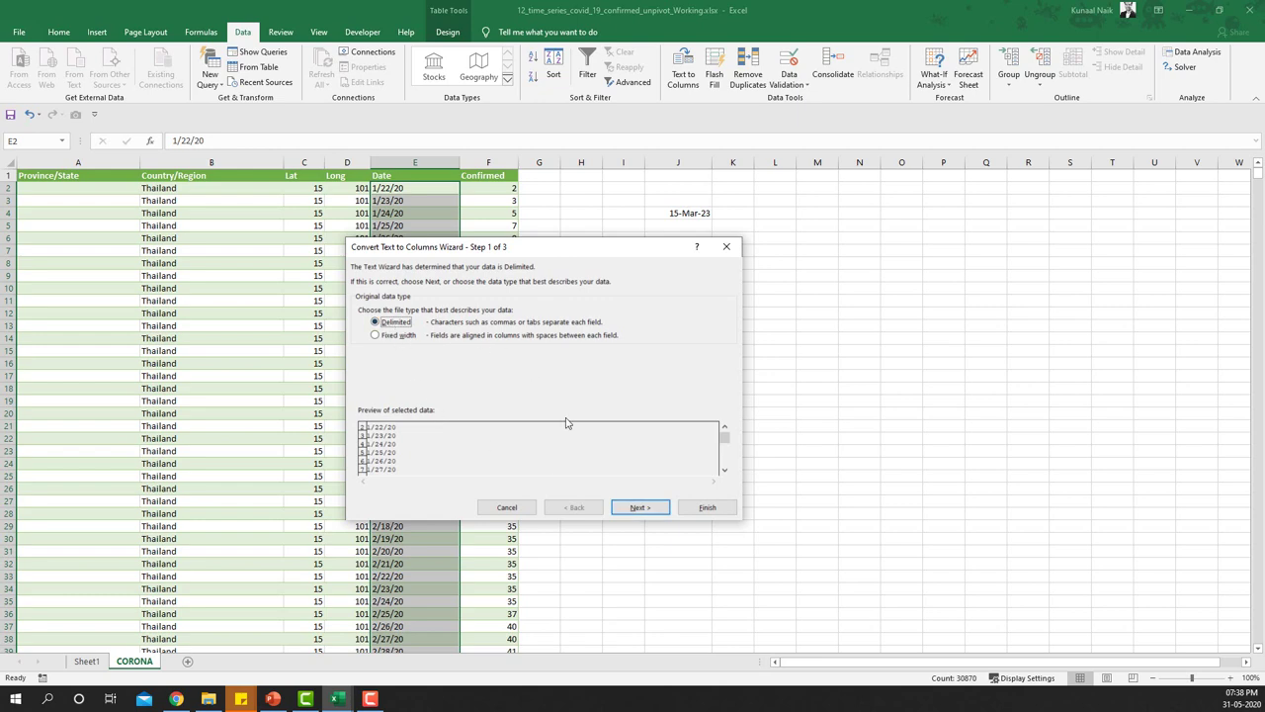
pyautogui.click(640, 506)
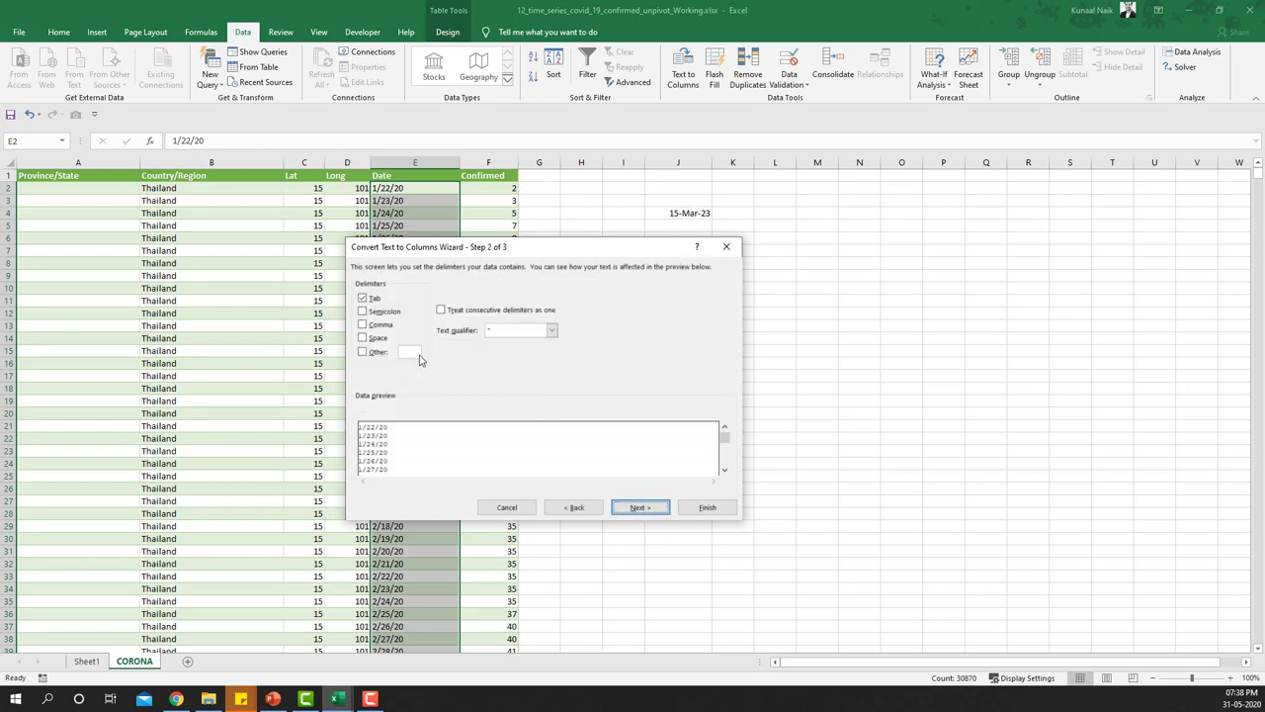
pyautogui.click(637, 508)
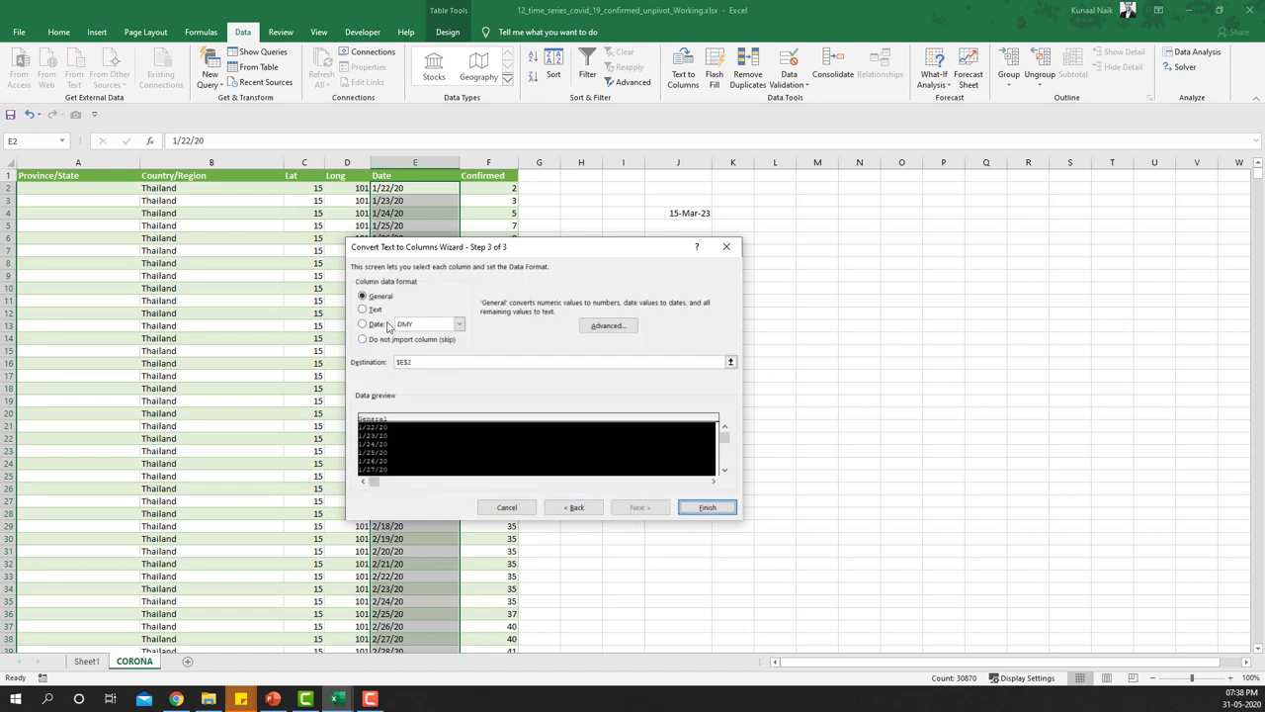
# - Convert the Date column's entries as dates in MDY order, placed from $E$2, and display them as DD-MMM-YY
pyautogui.click(364, 327)
pyautogui.moveTo(445, 256); pyautogui.dragTo(573, 276)
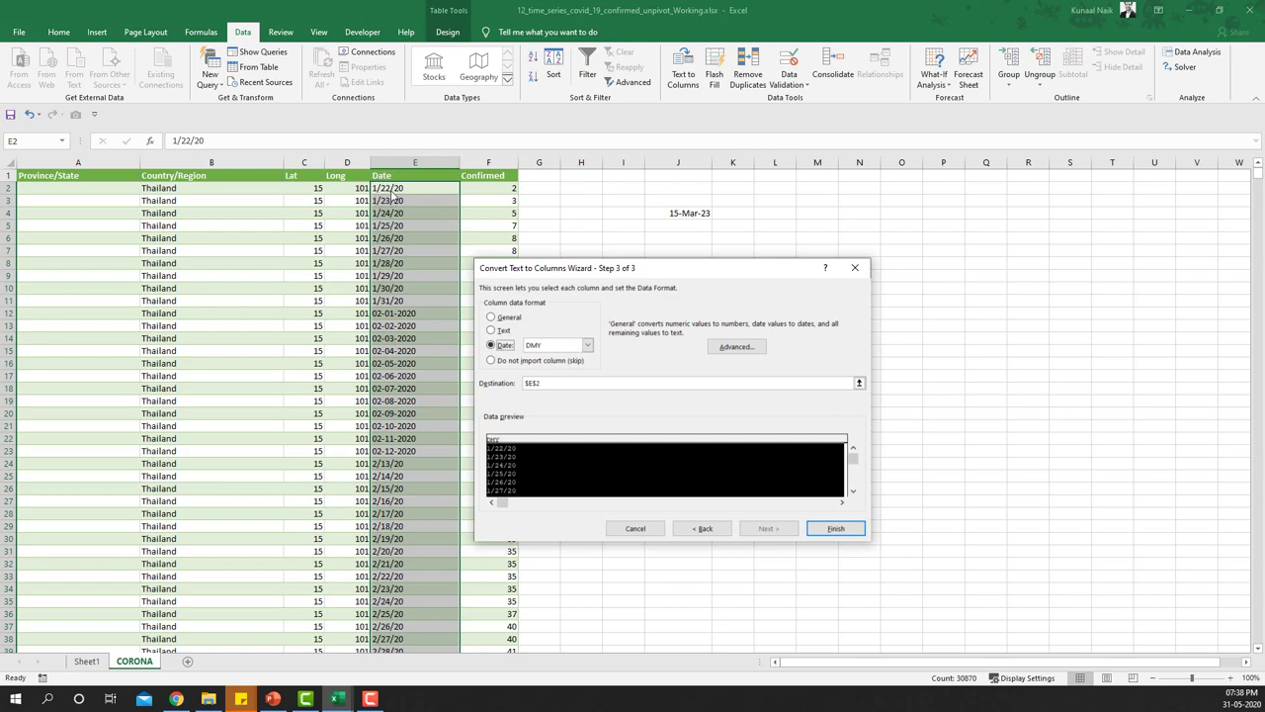
pyautogui.click(586, 345)
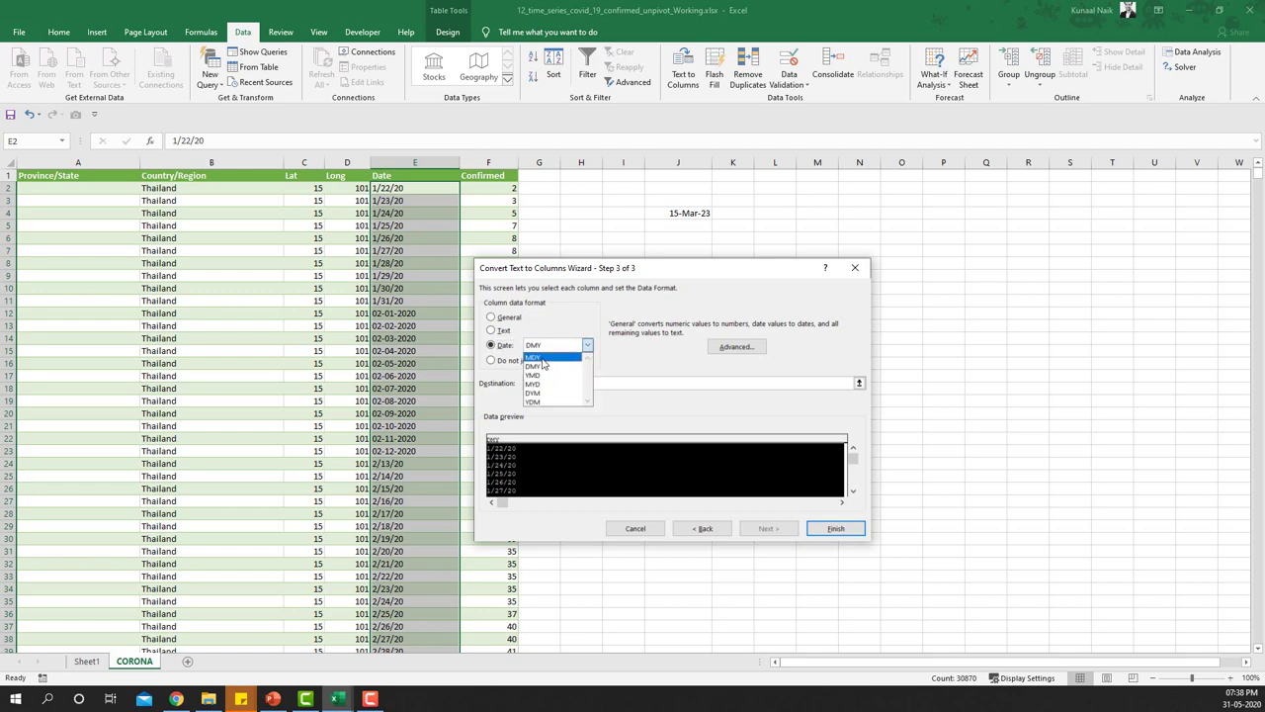
pyautogui.click(542, 357)
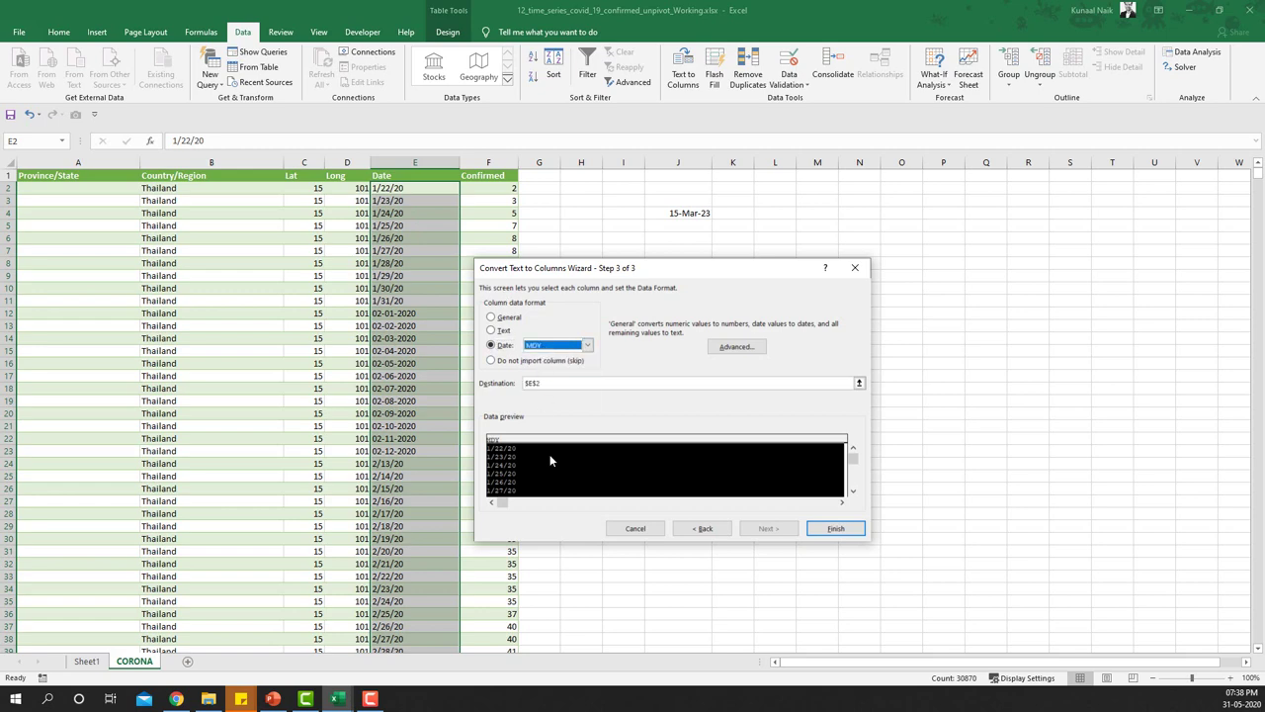
pyautogui.click(822, 528)
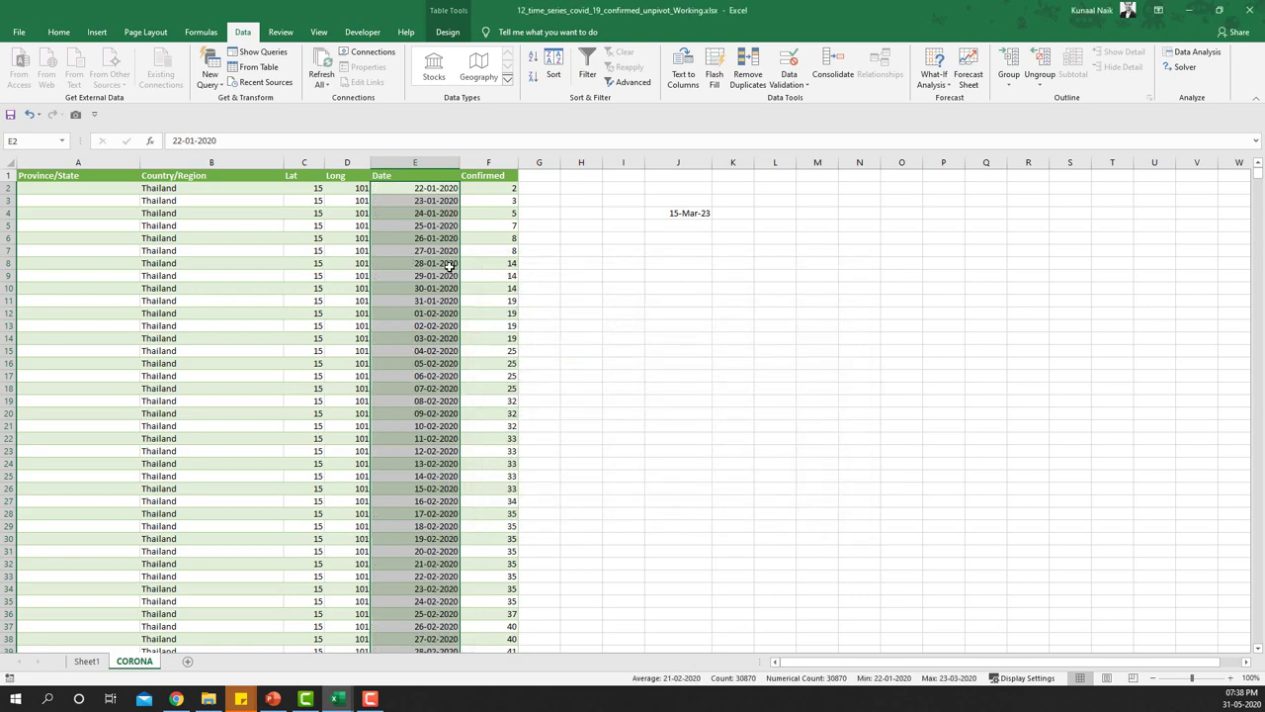
pyautogui.hotkey('ctrl', 'shift', '3')
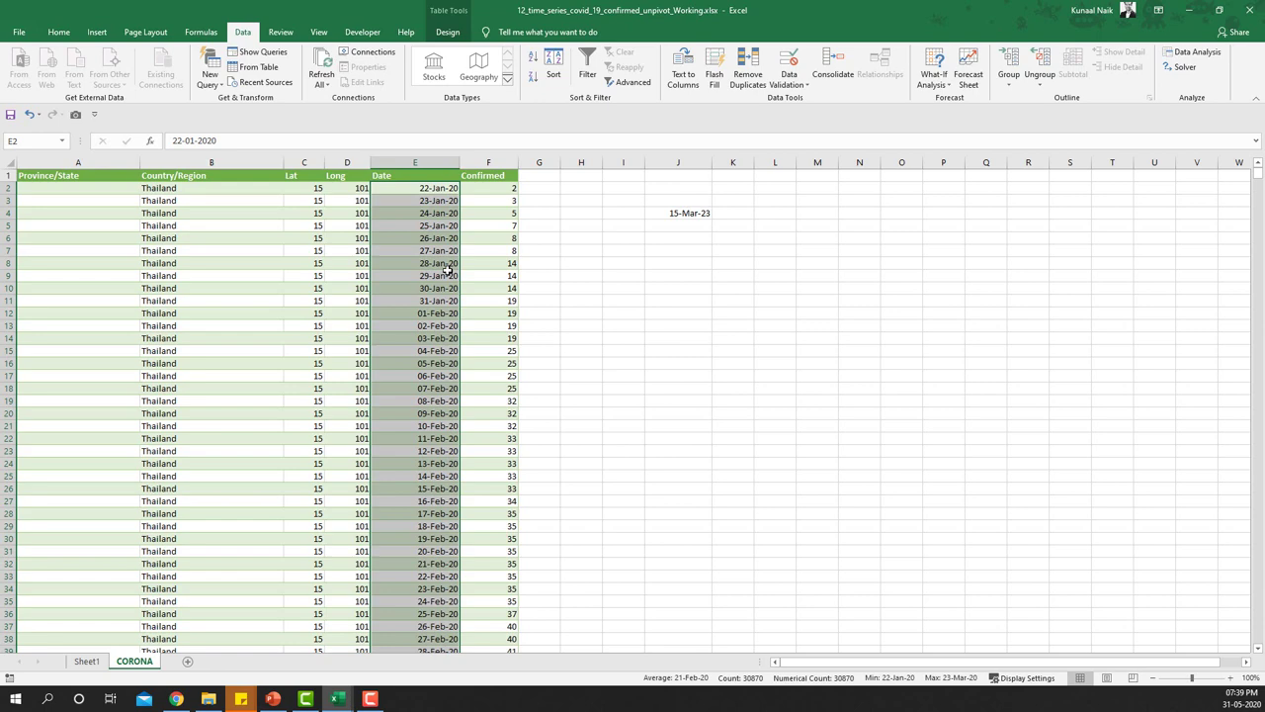
# - Display the Date column's entries in General format to check their serial numbers, and undo that format change
pyautogui.hotkey('ctrl', '1')
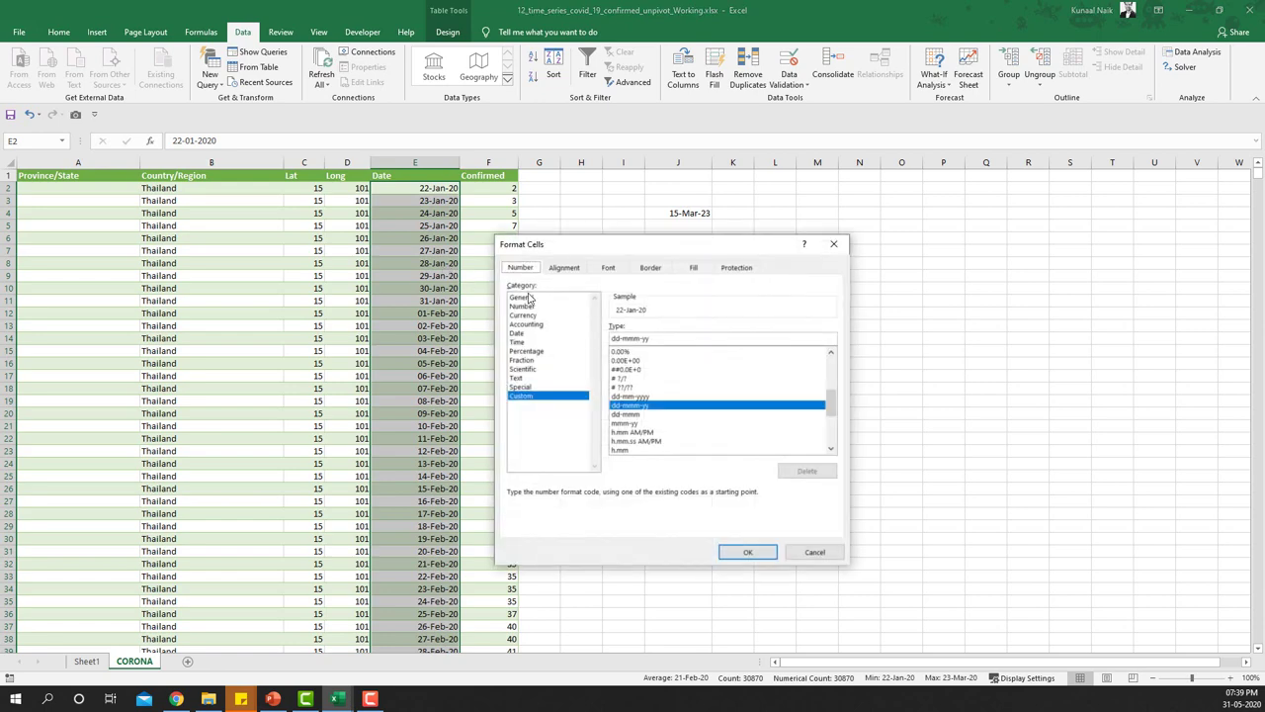
pyautogui.click(521, 297)
pyautogui.click(766, 552)
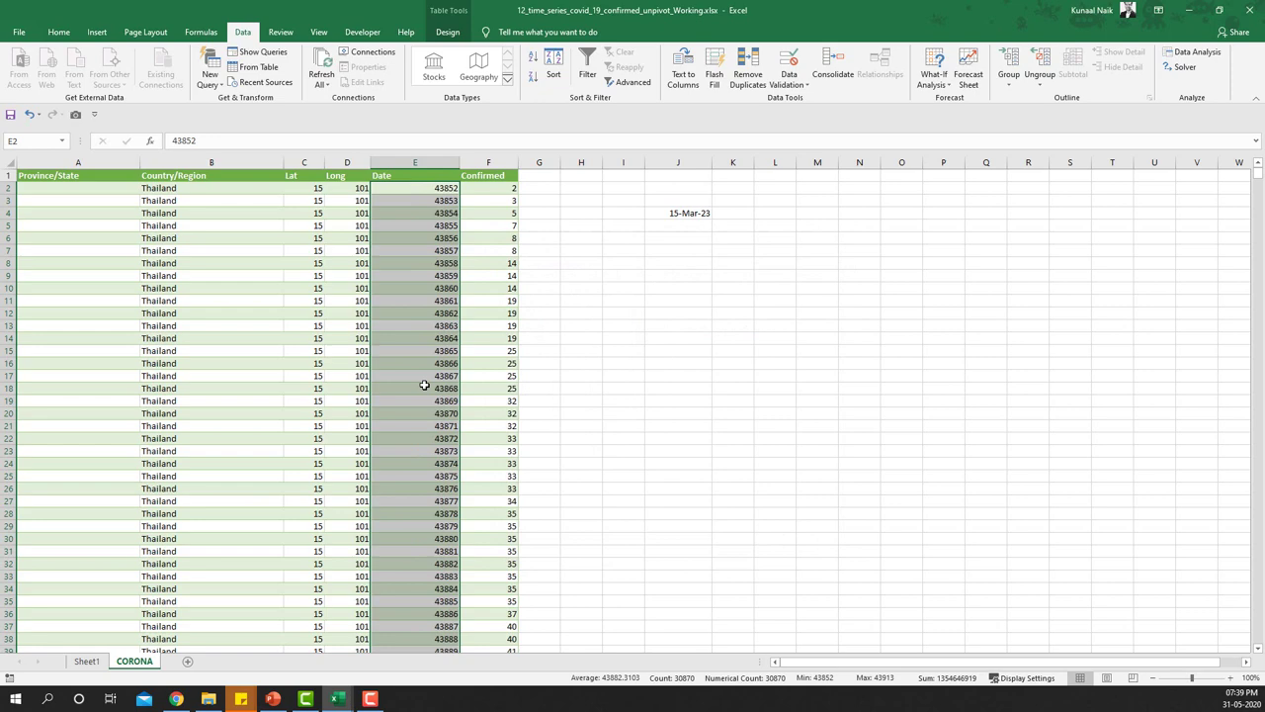
pyautogui.hotkey('ctrl', 'z')
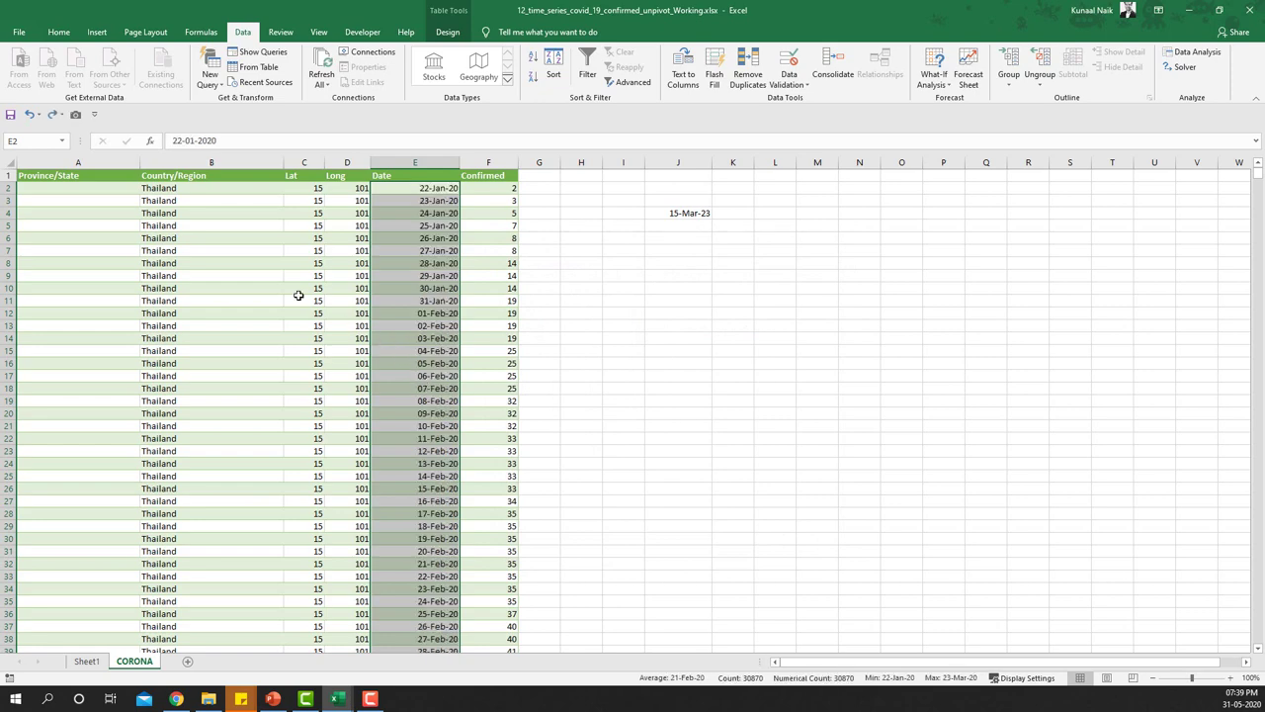
pyautogui.click(242, 277)
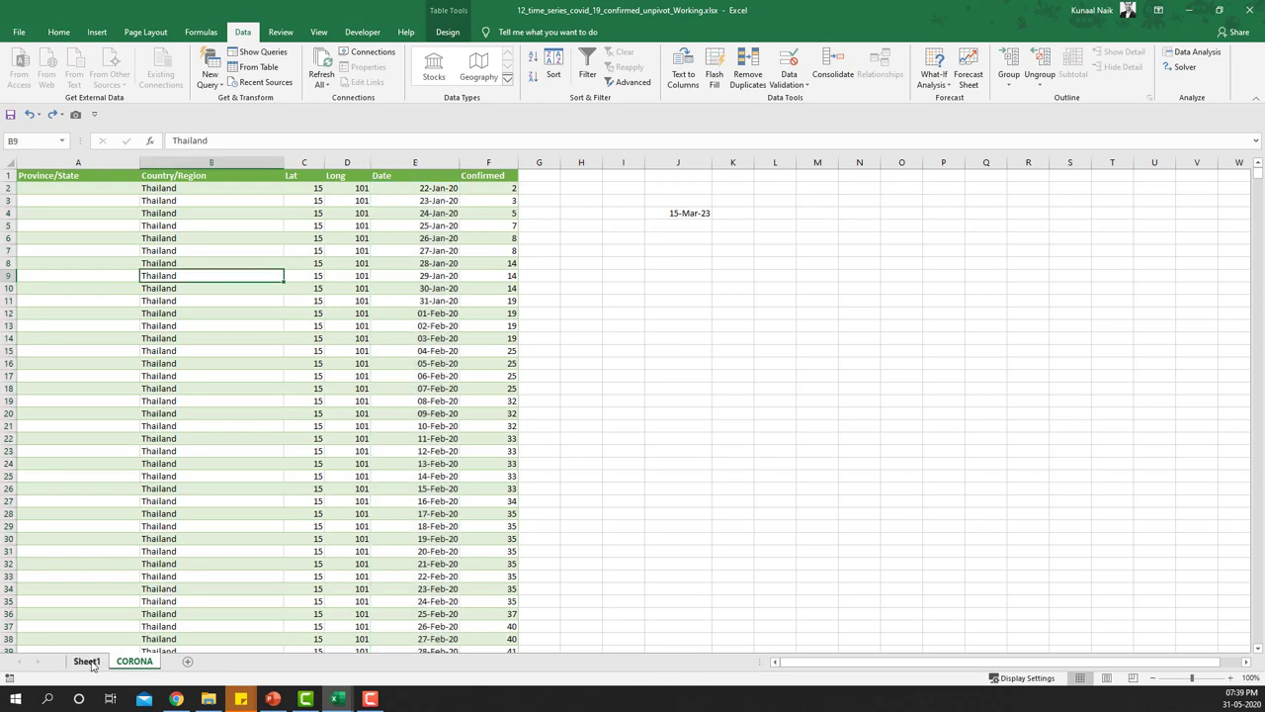
# - Refresh the PivotTable on Sheet1 and try to group its row dates
pyautogui.click(87, 661)
pyautogui.click(117, 394)
pyautogui.rightClick(118, 393)
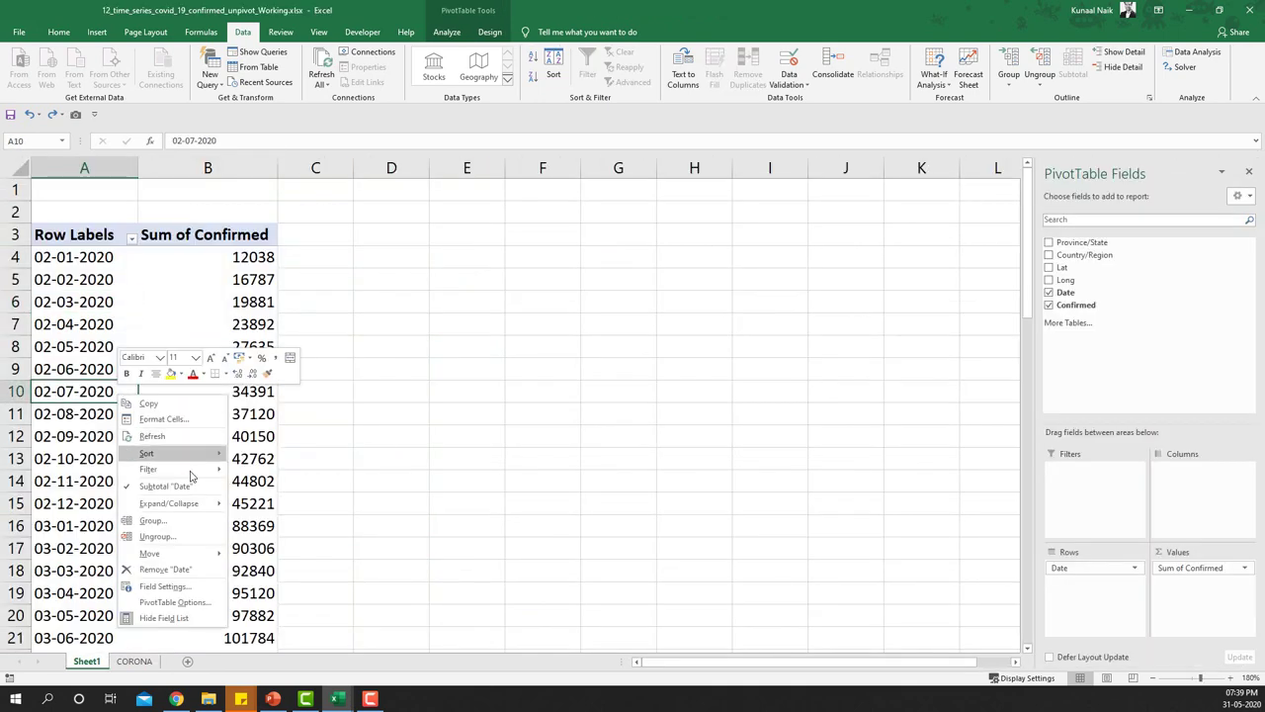
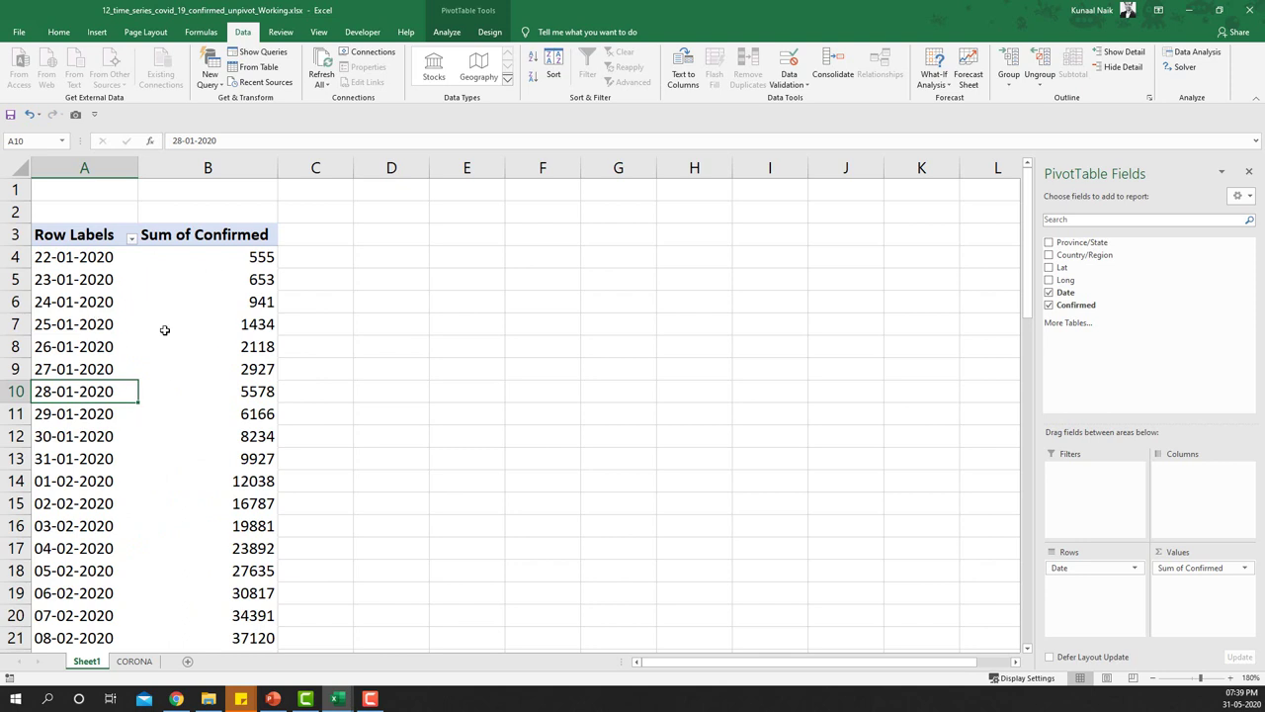
pyautogui.rightClick(99, 294)
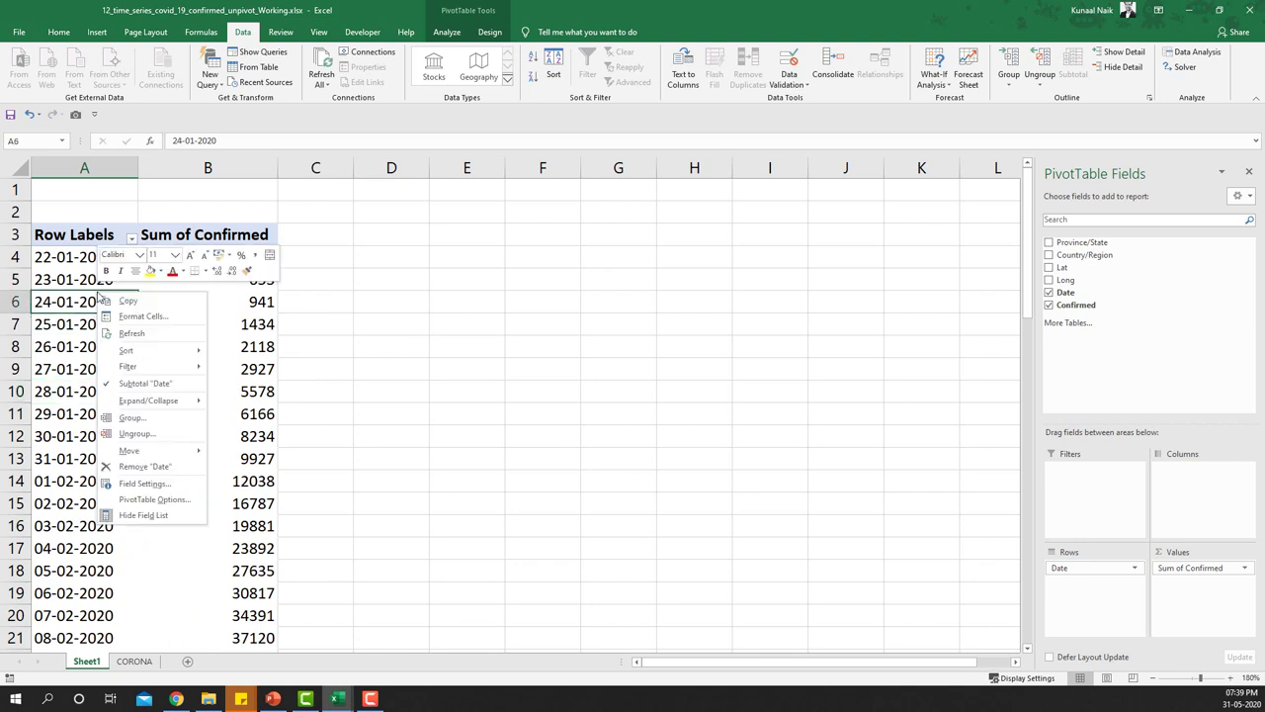
pyautogui.click(148, 420)
pyautogui.click(637, 385)
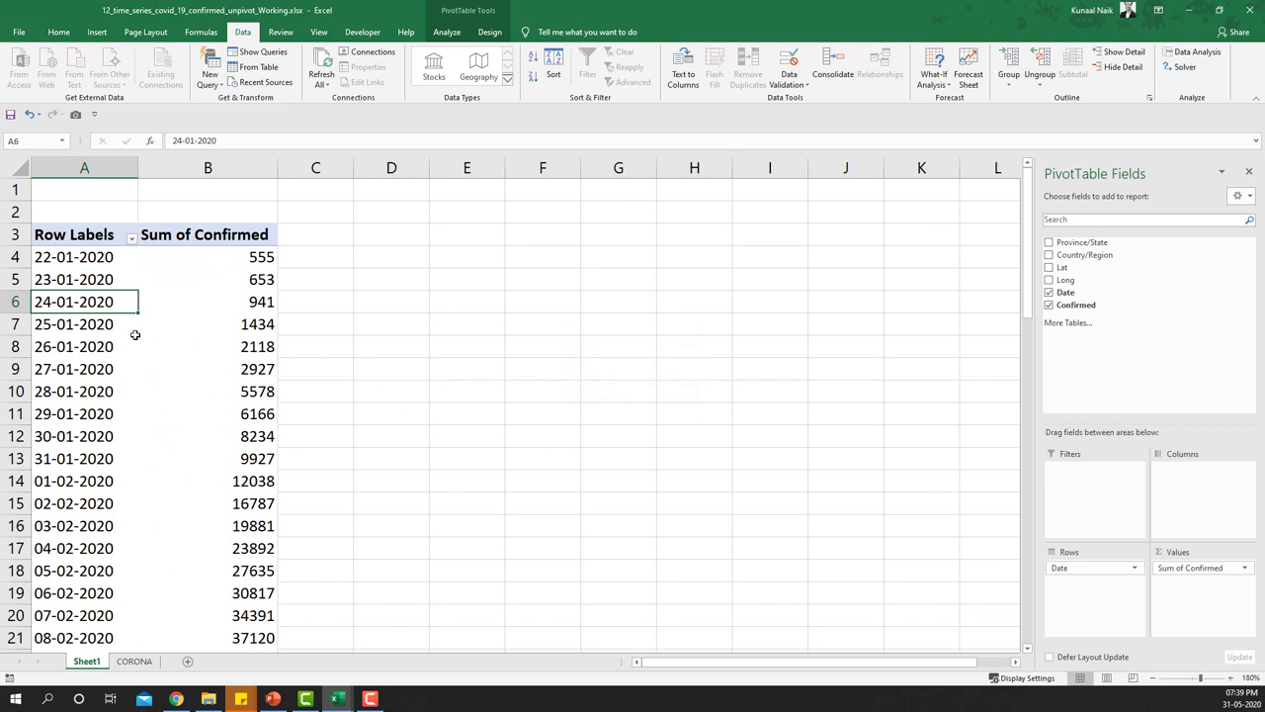
# - Delete the worksheet Sheet1 together with its old PivotTable
pyautogui.rightClick(95, 660)
pyautogui.click(148, 518)
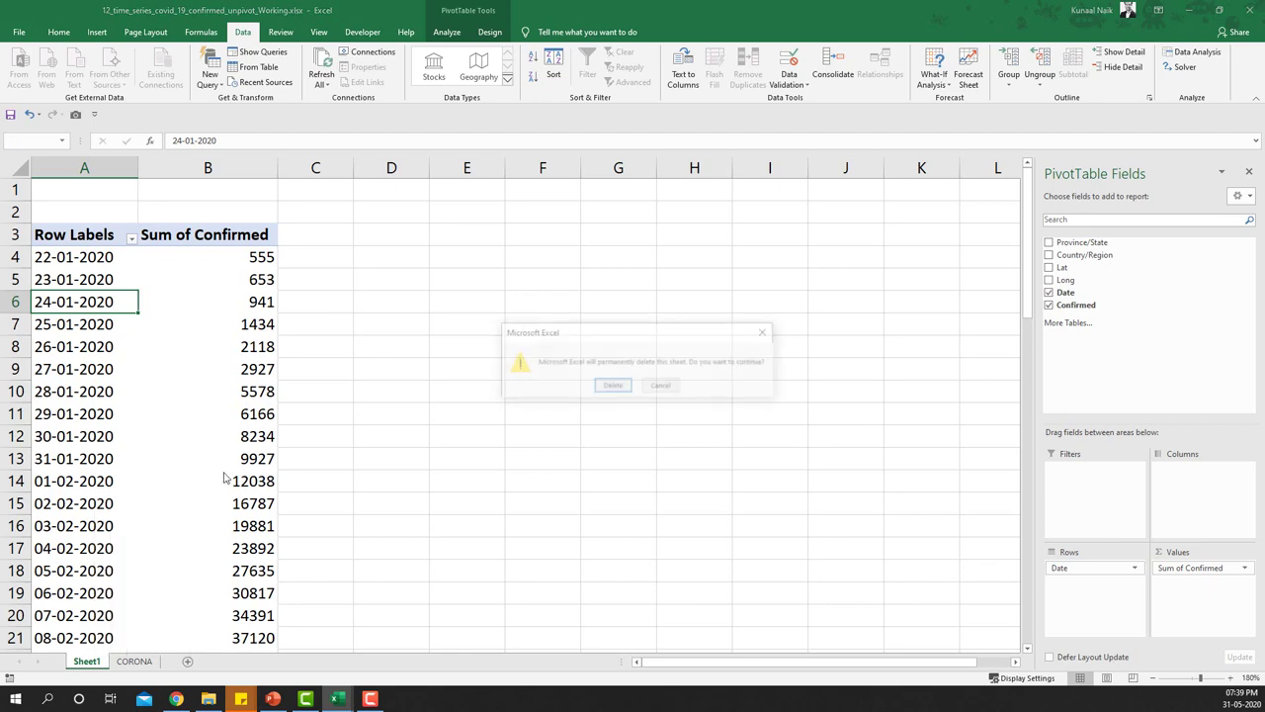
pyautogui.click(605, 386)
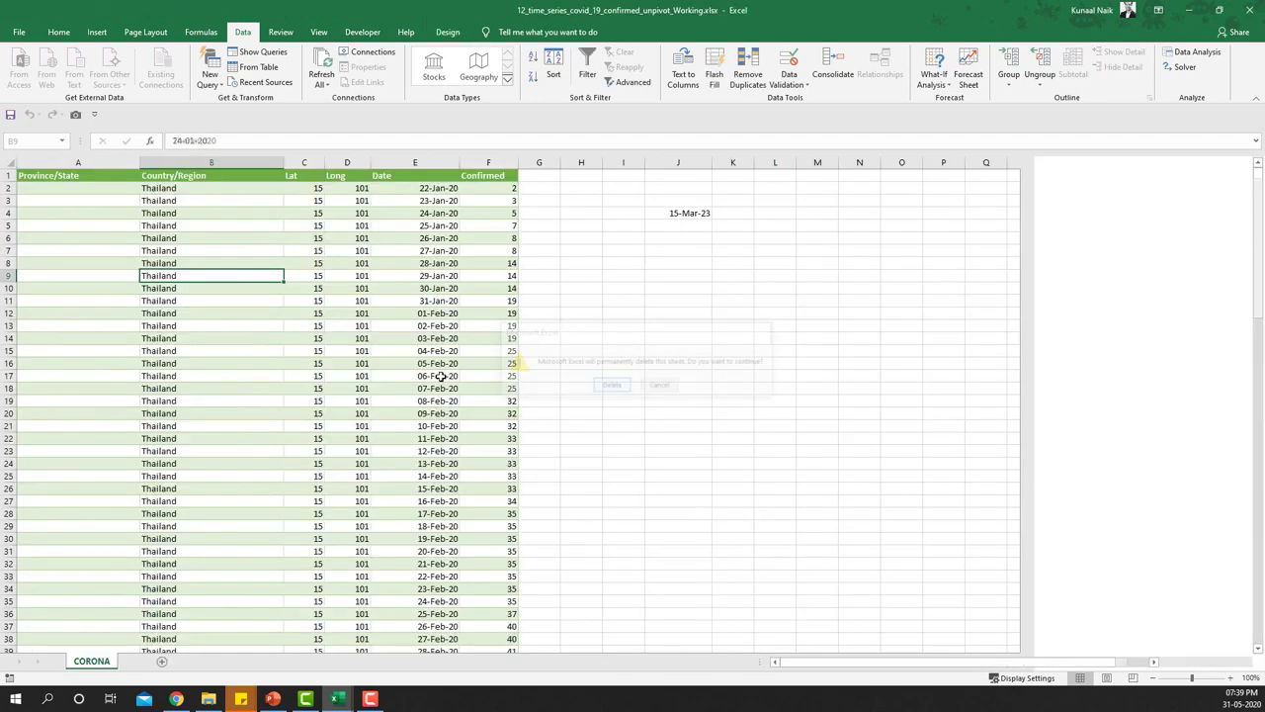
# - Create a PivotTable from the CORONA table on a new worksheet, with Date in the rows and Confirmed summed as values
pyautogui.click(97, 32)
pyautogui.click(24, 67)
pyautogui.click(714, 503)
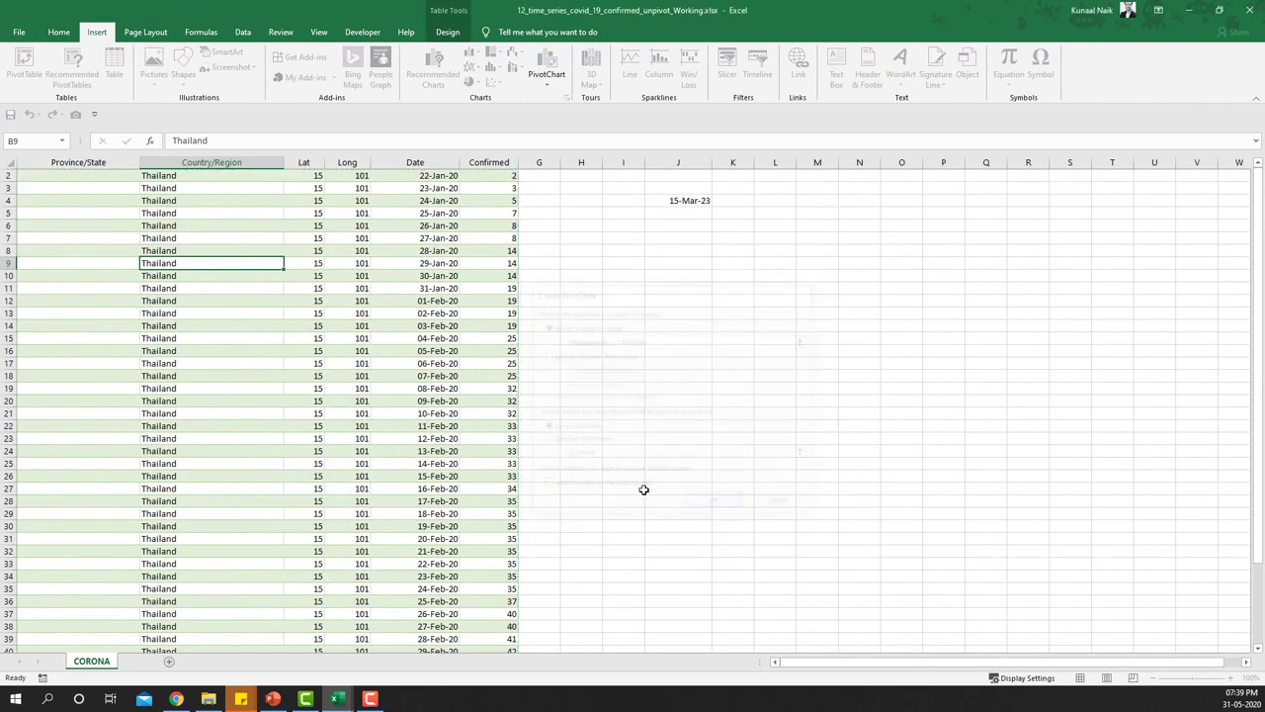
pyautogui.moveTo(1065, 293); pyautogui.dragTo(1083, 585)
pyautogui.moveTo(1092, 310); pyautogui.dragTo(1189, 581)
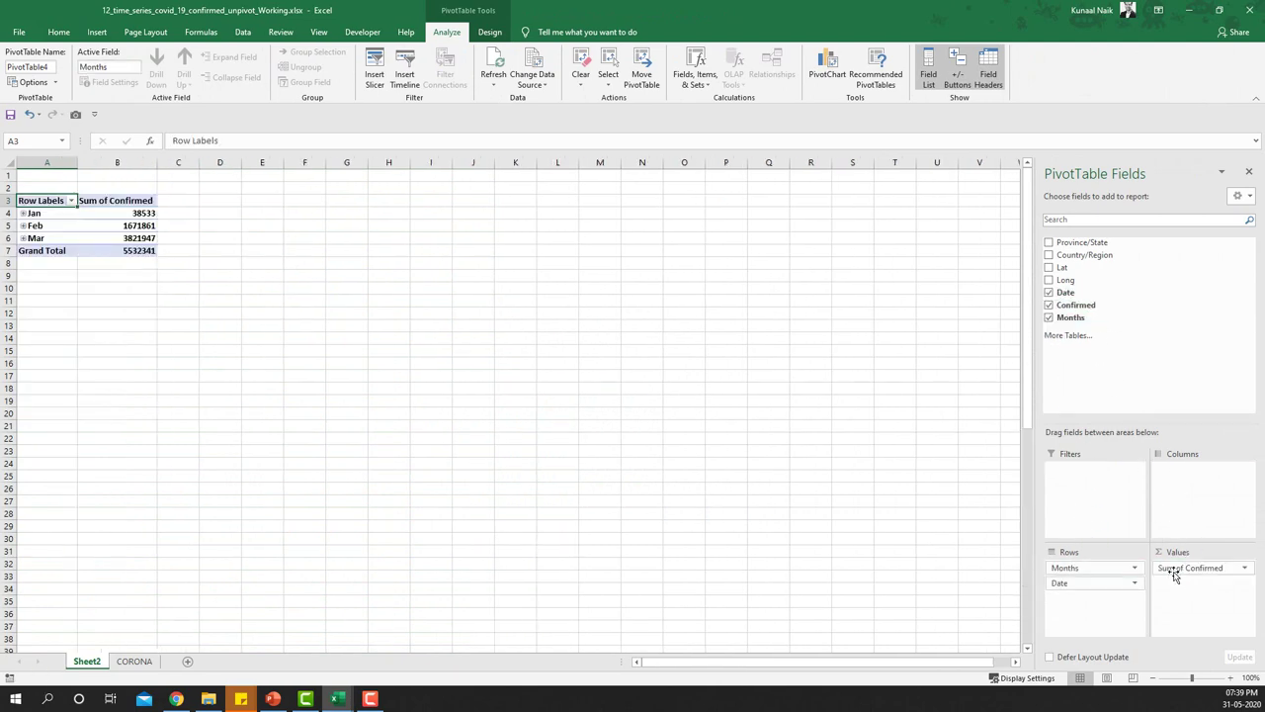
# - Expand the Jan, Feb and Mar groups to their daily entries, and remove the Months field from the PivotTable rows
pyautogui.click(23, 213)
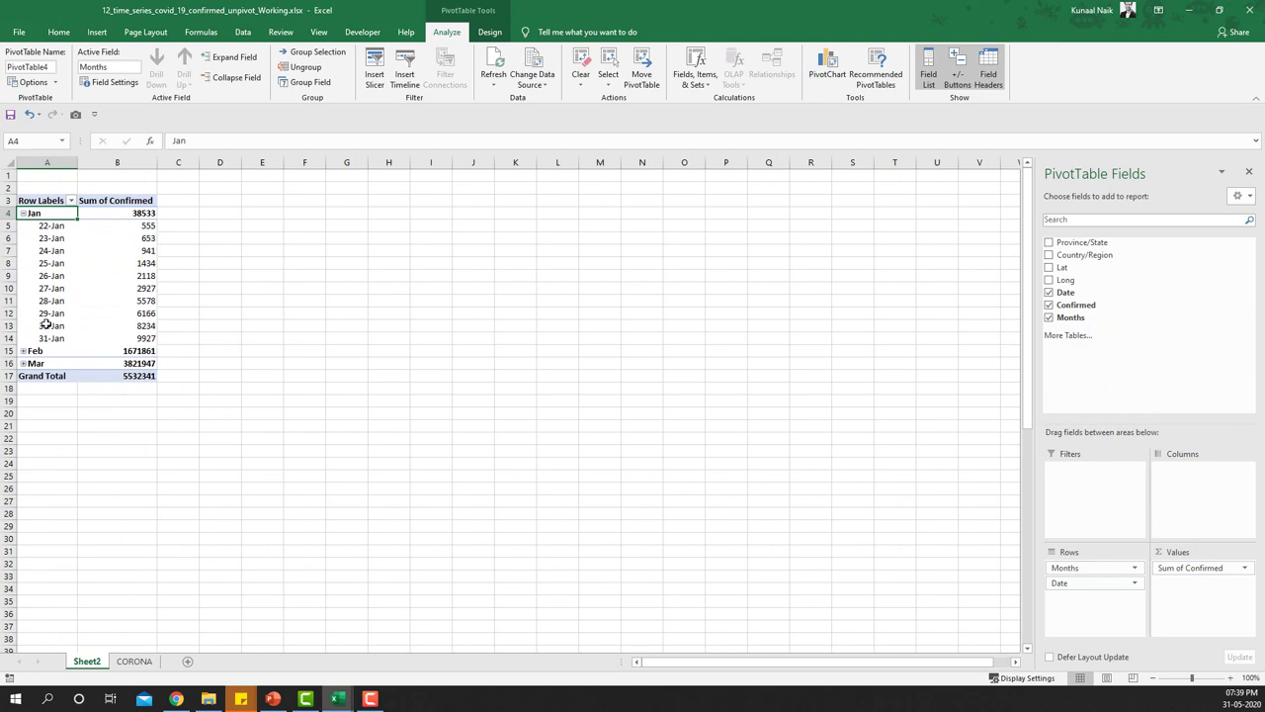
pyautogui.click(23, 351)
pyautogui.scroll(-8, 78, 412)
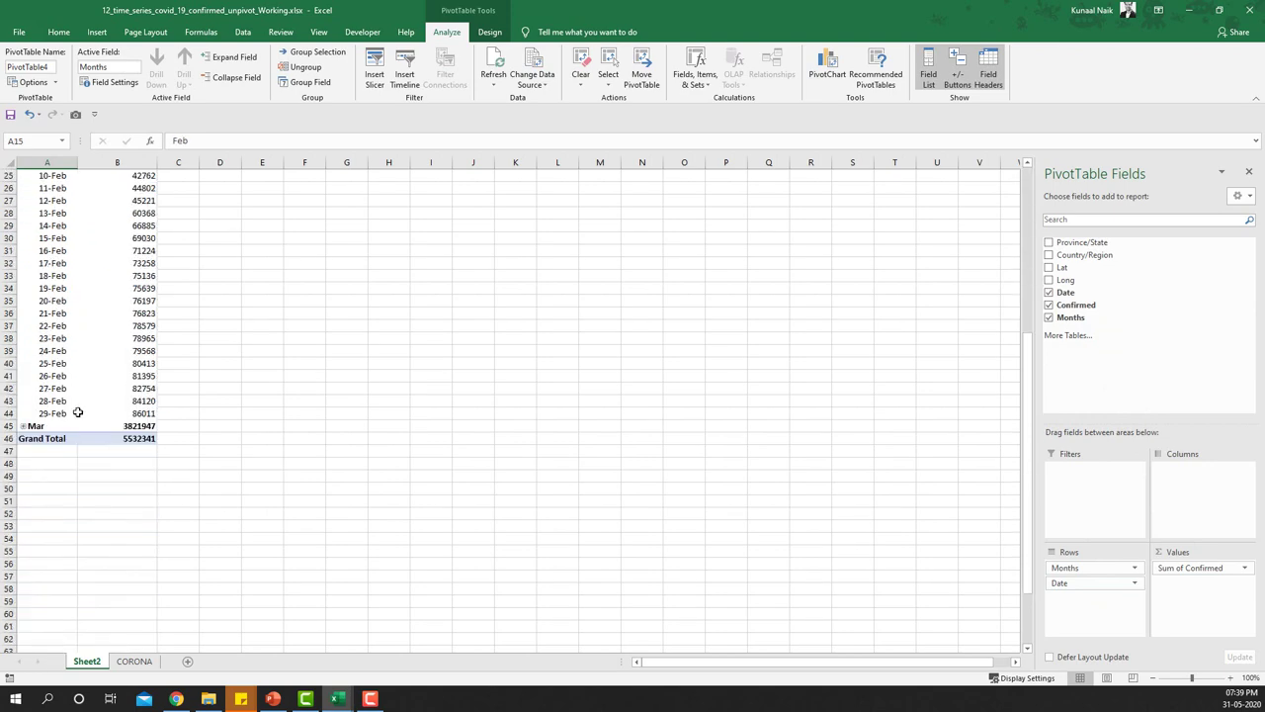
pyautogui.click(23, 426)
pyautogui.scroll(8, 63, 416)
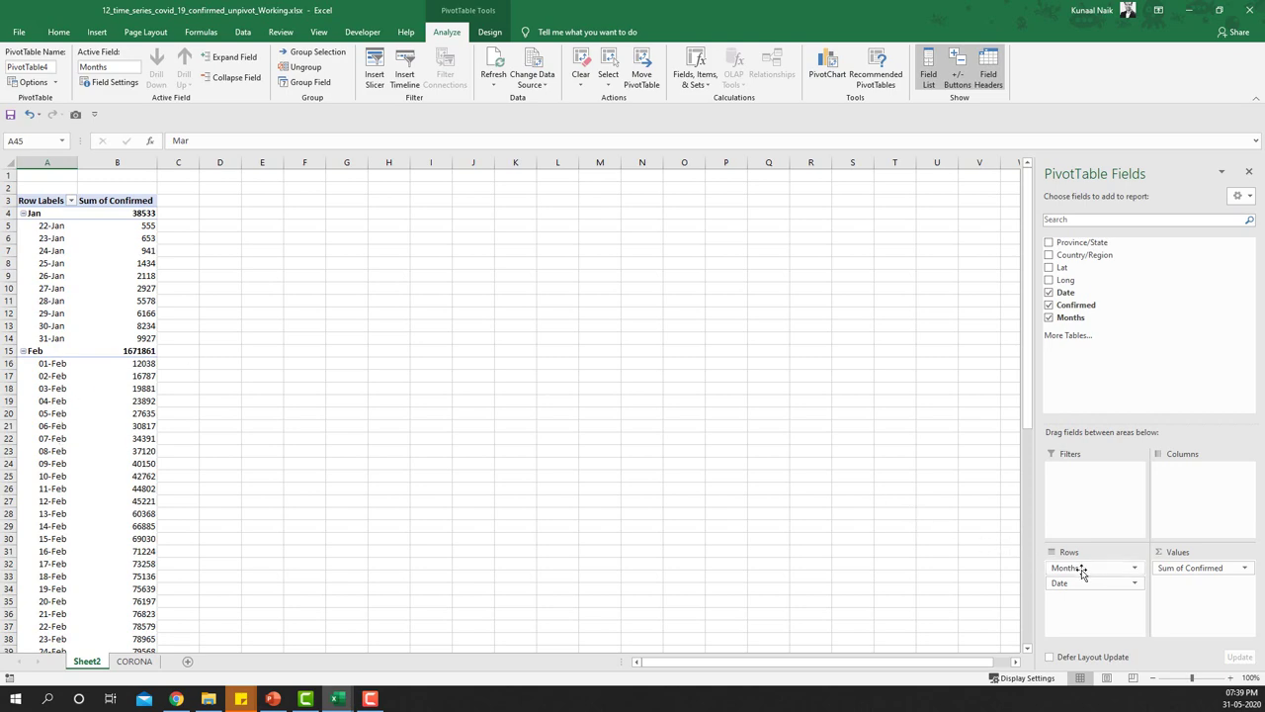
pyautogui.moveTo(1080, 571); pyautogui.dragTo(1068, 357)
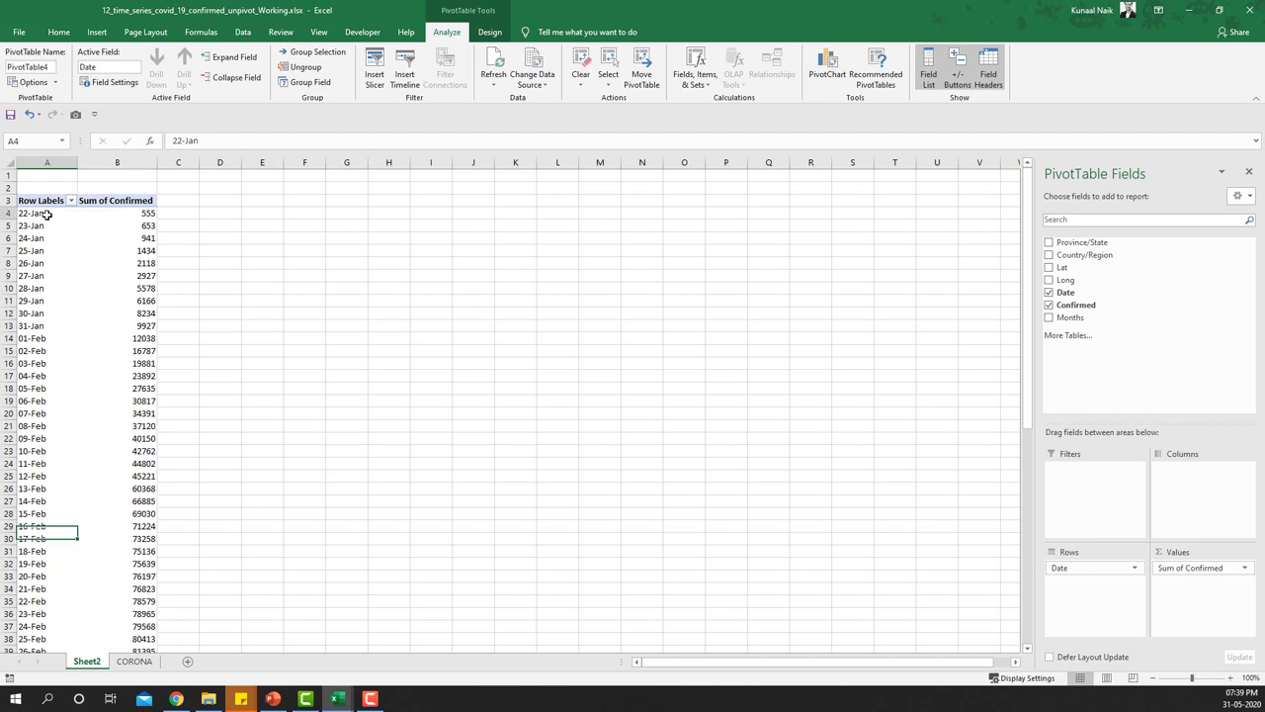
# - Select the PivotTable's dates from A4 to the last one above Grand Total, and compare them with the Completed workbook's dashboard chart
pyautogui.hotkey('ctrl', 'Down')
pyautogui.hotkey('ctrl', 'Up')
pyautogui.press('Down')
pyautogui.hotkey('ctrl', 'shift', 'Down')
pyautogui.hotkey('shift', 'Up')
pyautogui.moveTo(337, 697)
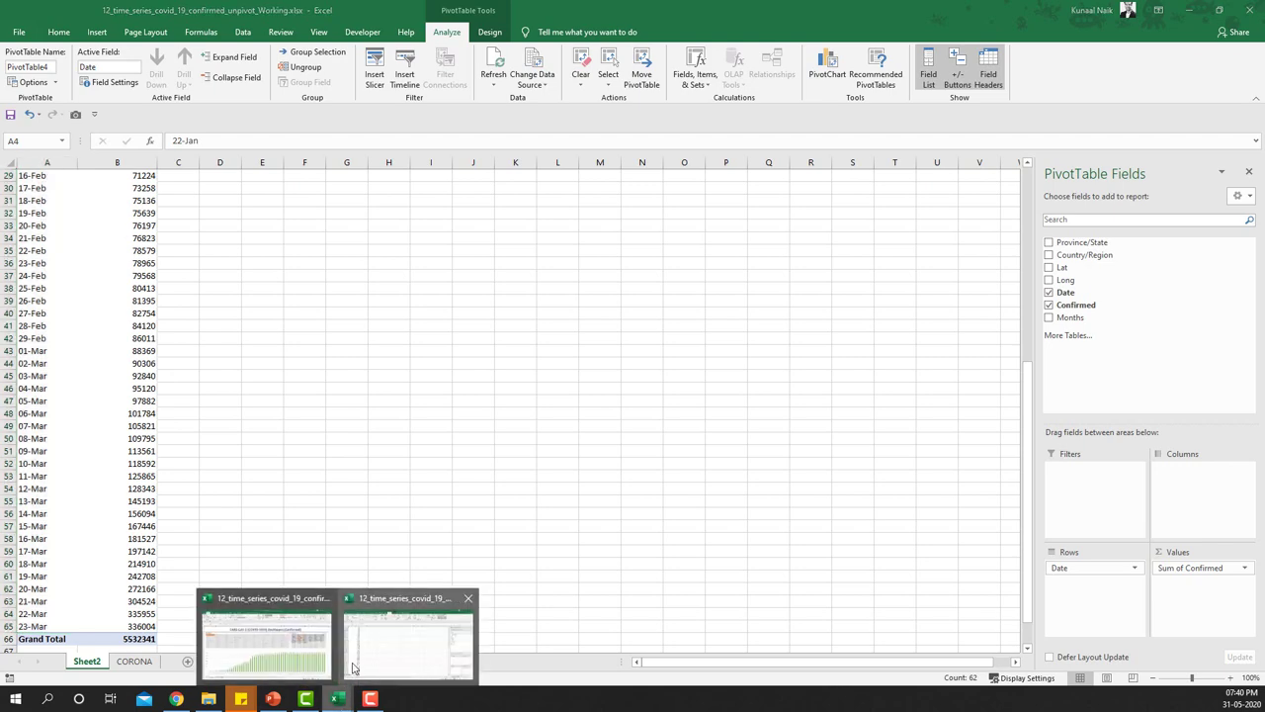
pyautogui.click(287, 653)
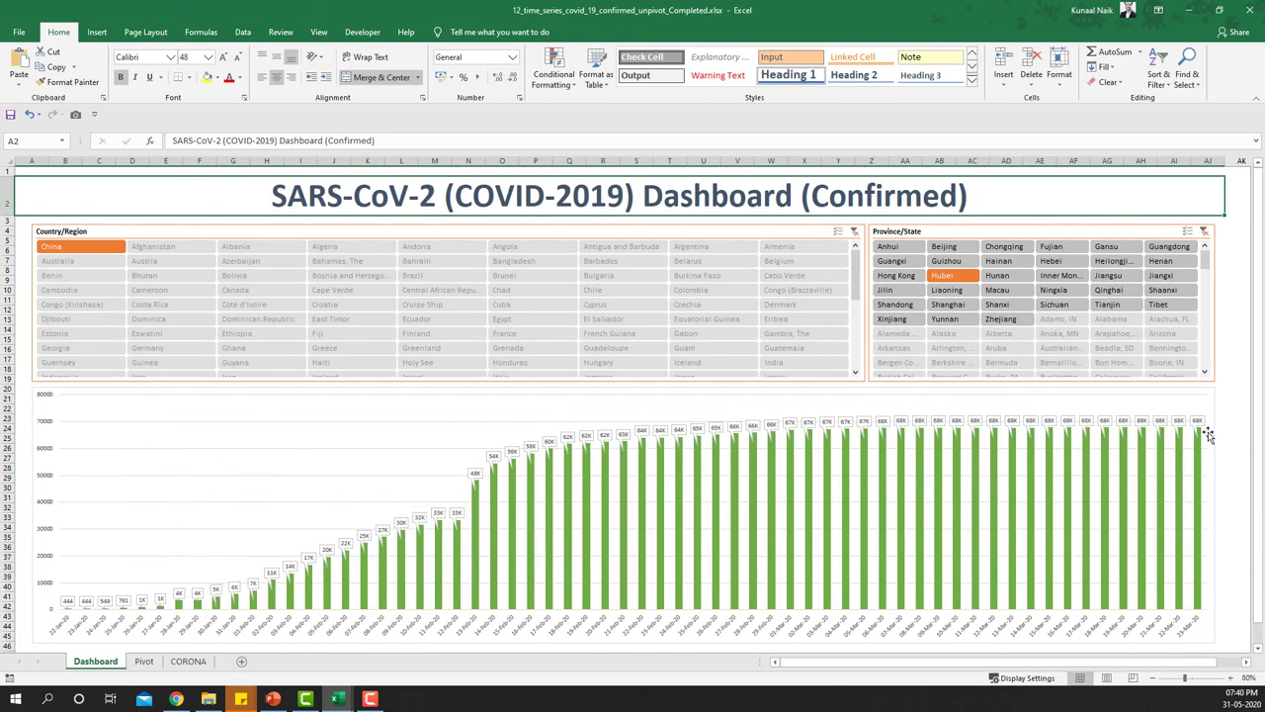
pyautogui.click(1189, 9)
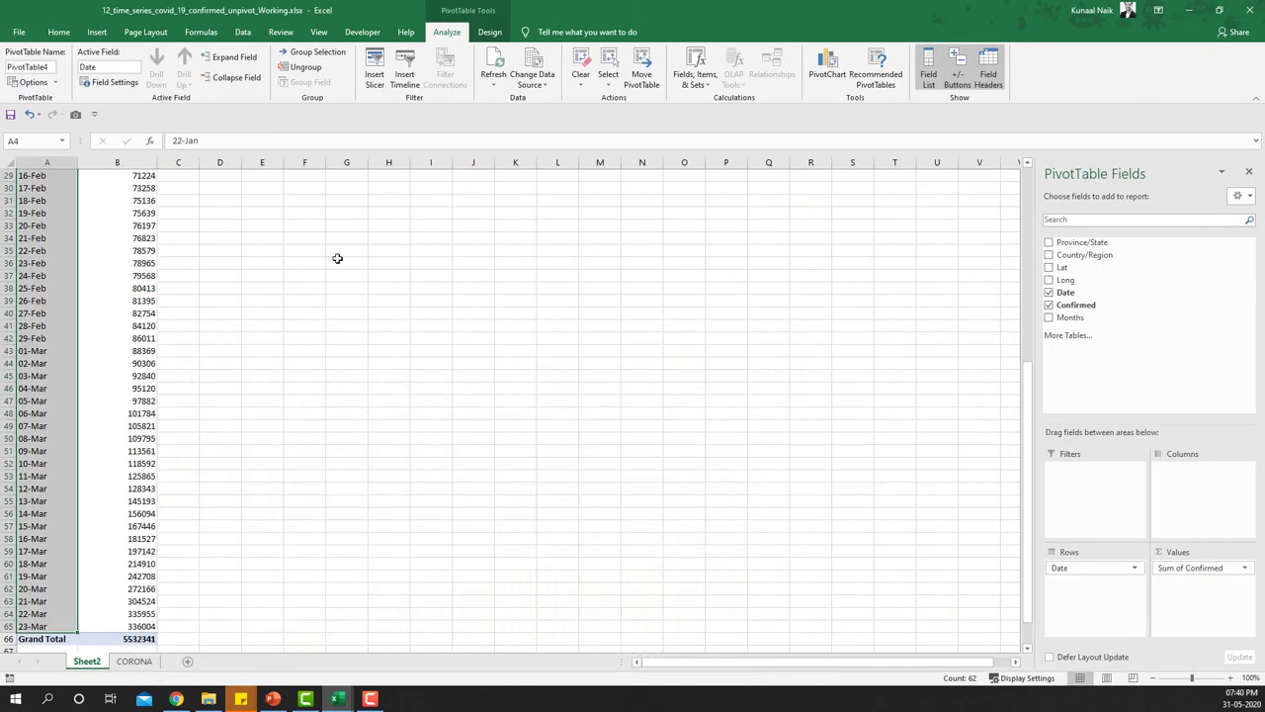
pyautogui.click(112, 513)
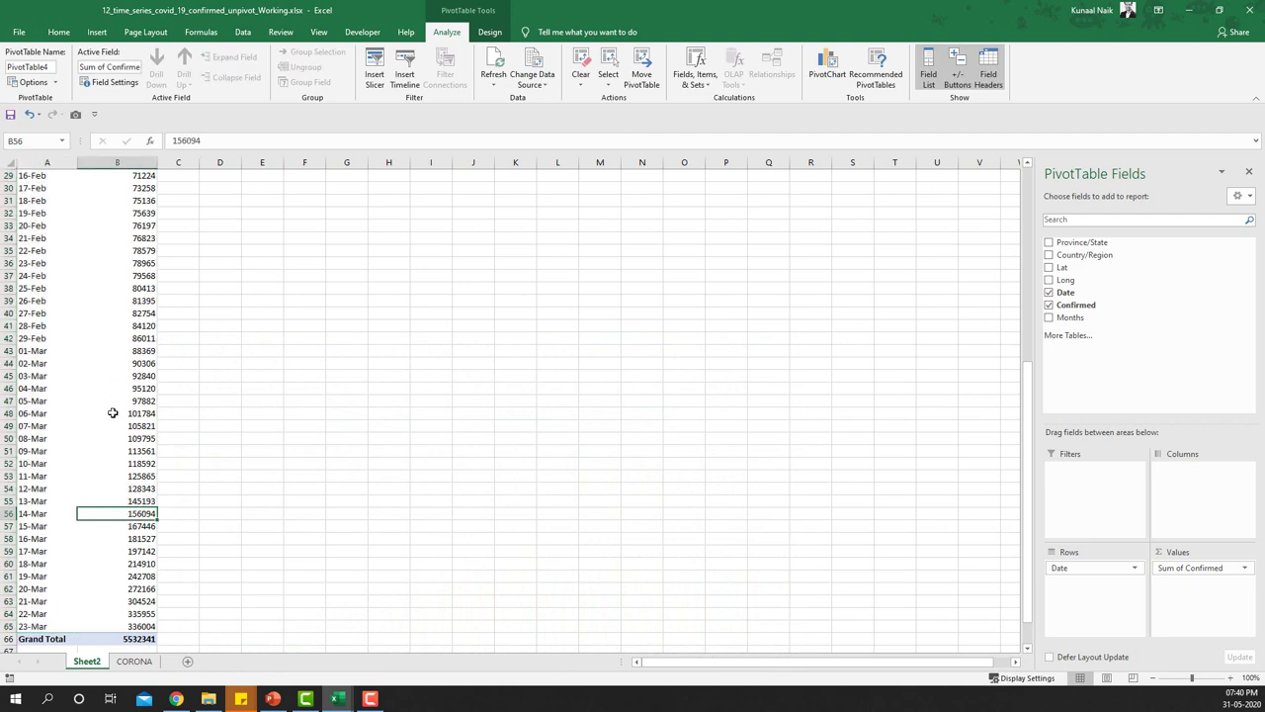
# - Rename the PivotTable's worksheet Sheet2 as Pivot
pyautogui.scroll(2, 114, 411)
pyautogui.click(93, 658)
pyautogui.write('Pivot')
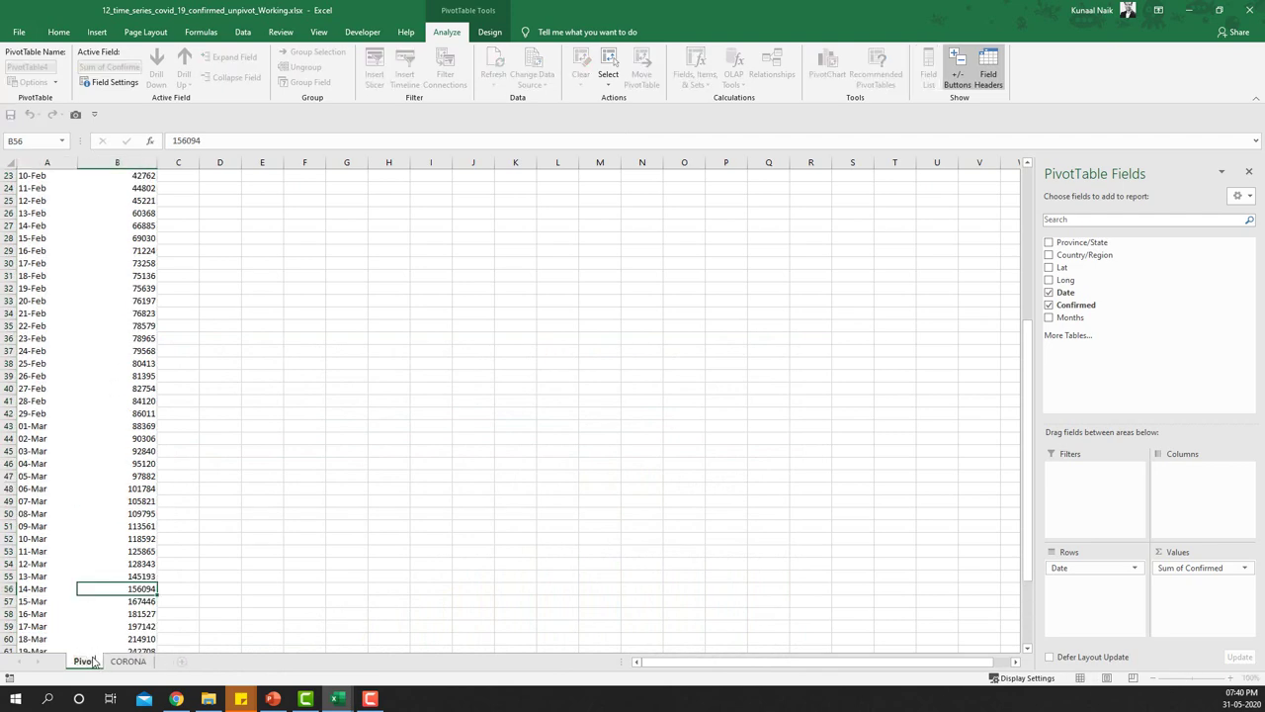
pyautogui.press('Return')
# - Insert a Clustered Column PivotChart based on the PivotTable in the Pivot sheet
pyautogui.scroll(7, 136, 372)
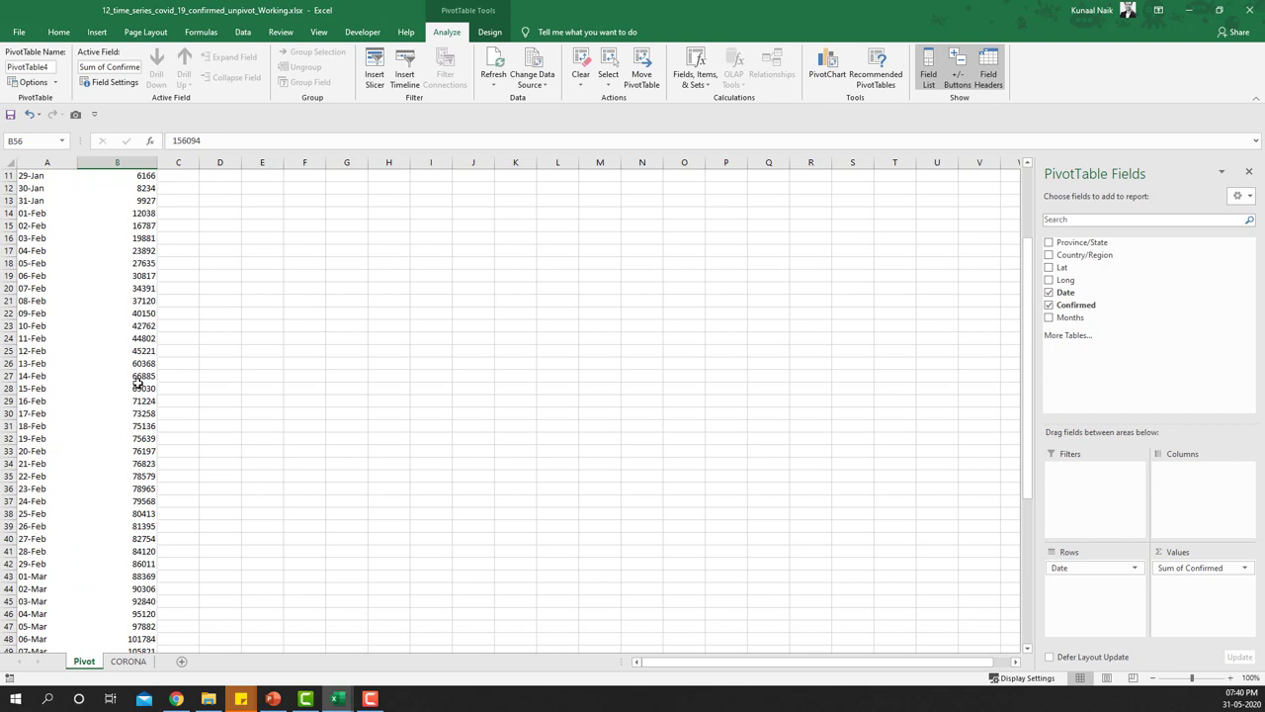
pyautogui.click(130, 350)
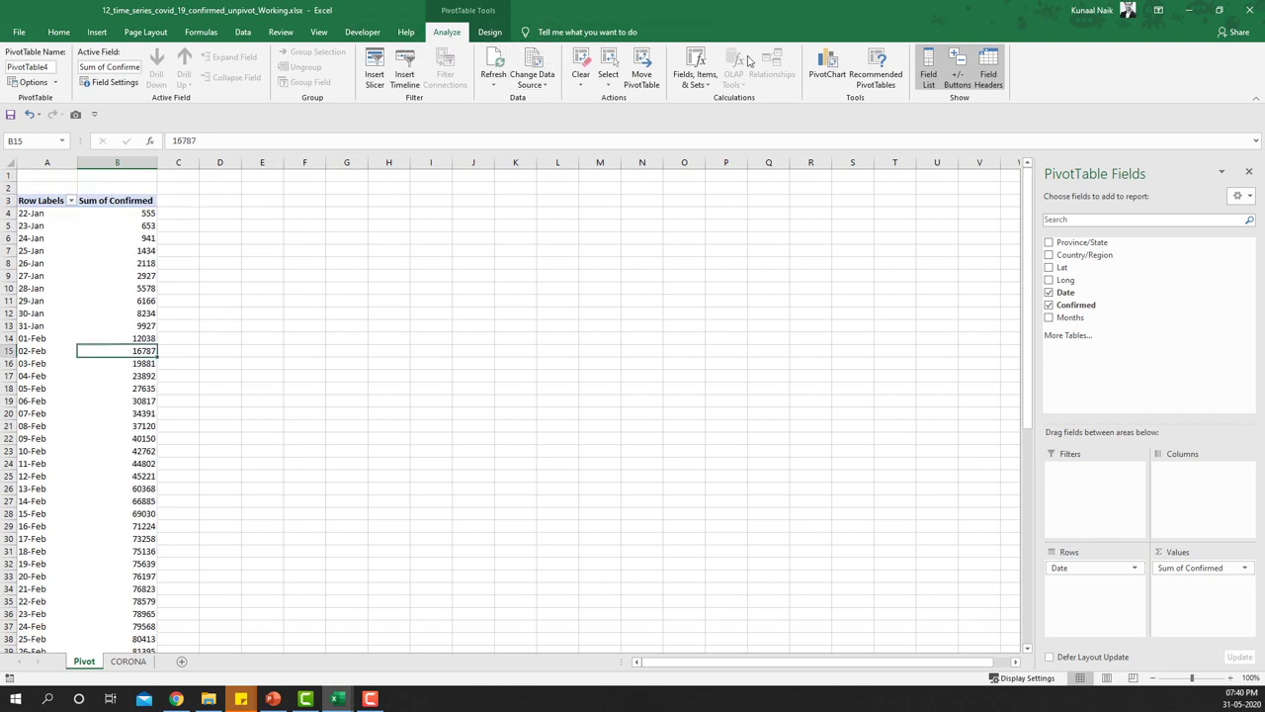
pyautogui.click(828, 69)
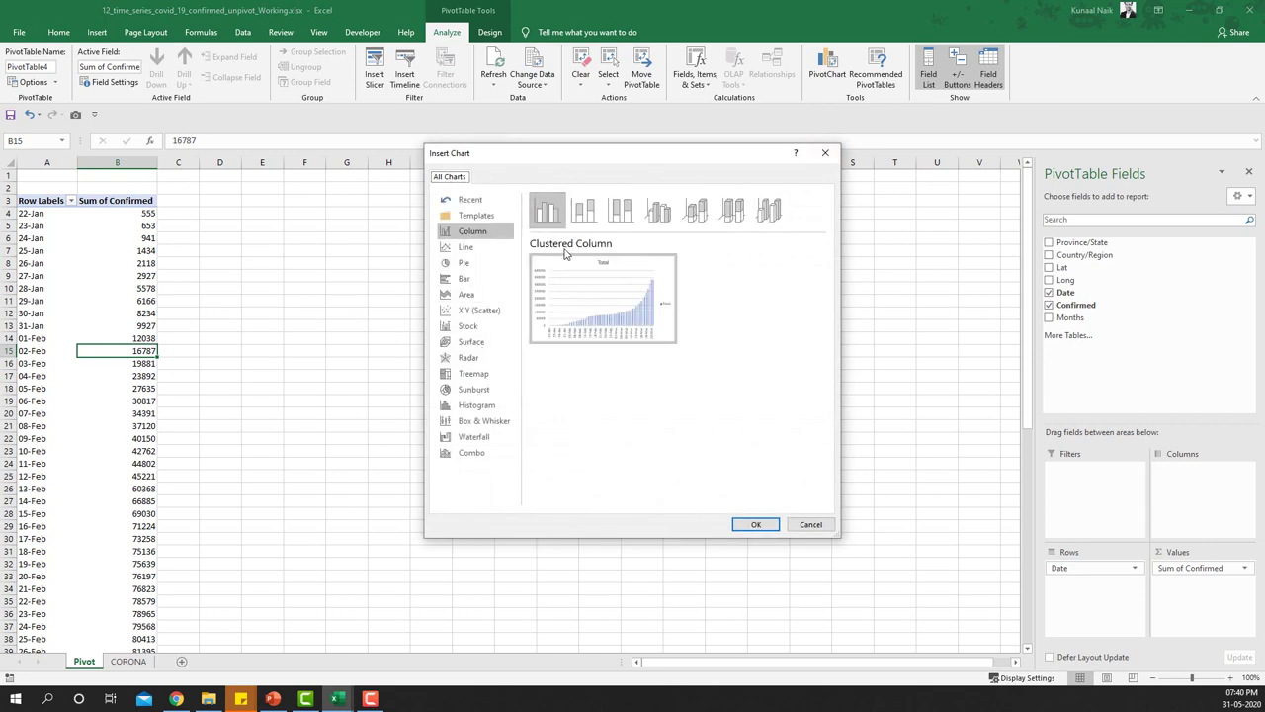
pyautogui.click(755, 523)
# - Place the PivotChart beside the PivotTable at a width of about 23.2 cm, and hide all its field buttons
pyautogui.moveTo(480, 319); pyautogui.dragTo(405, 250)
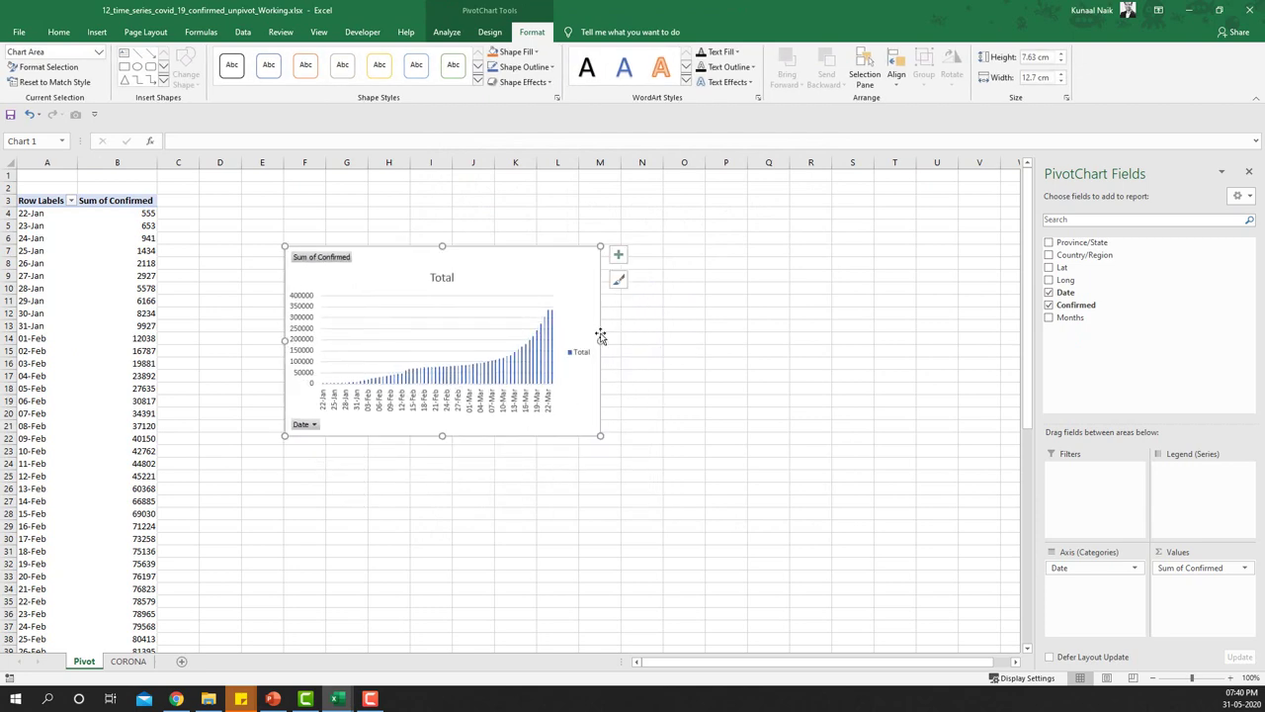
pyautogui.moveTo(604, 341); pyautogui.dragTo(860, 342)
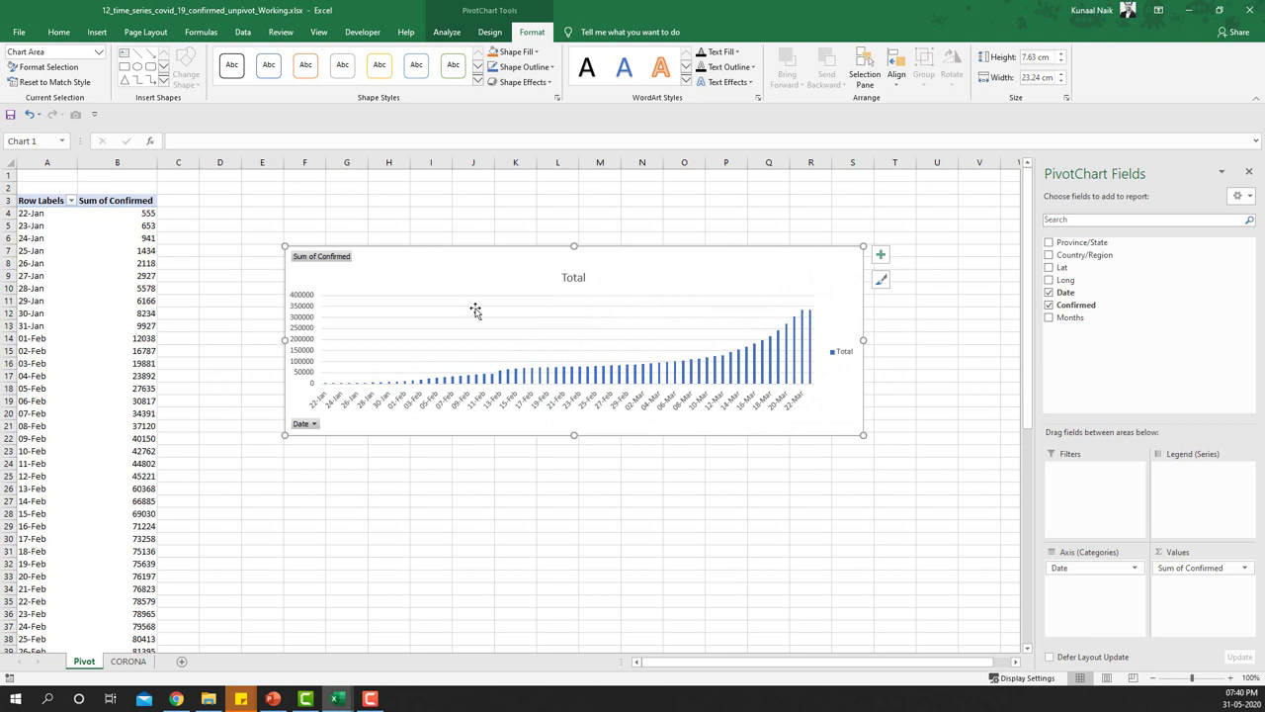
pyautogui.moveTo(456, 252); pyautogui.dragTo(403, 249)
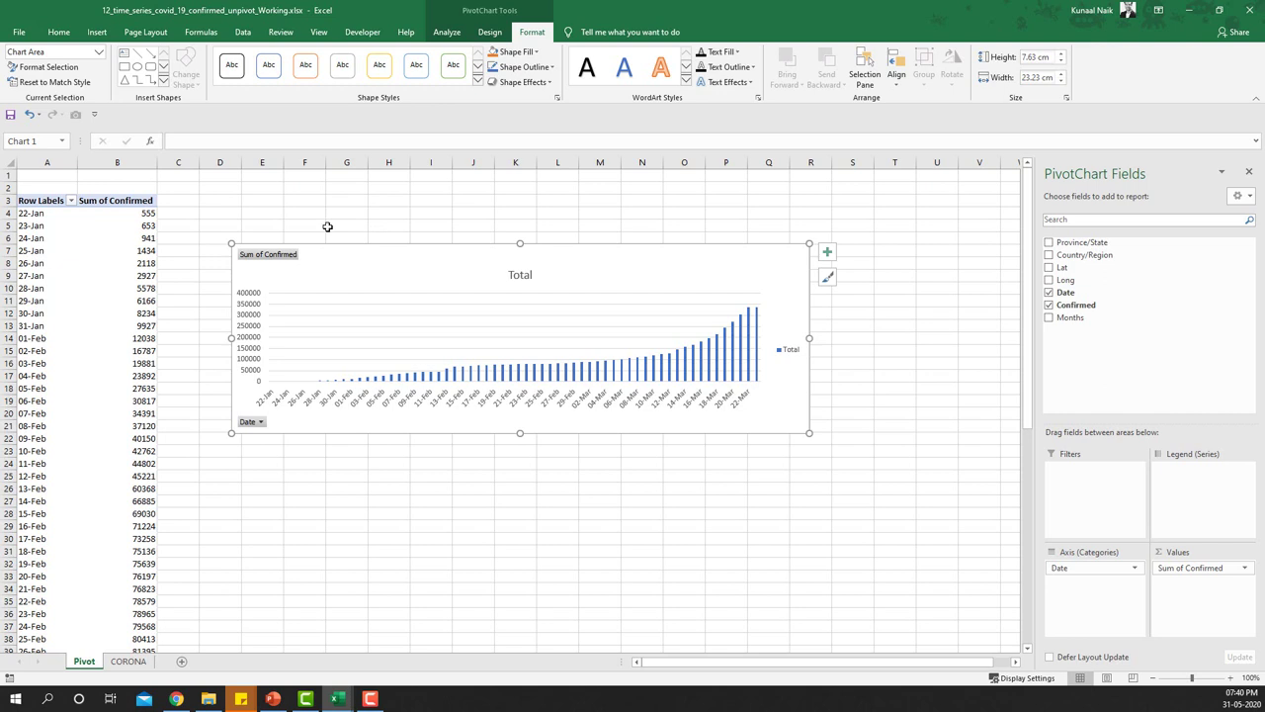
pyautogui.rightClick(273, 260)
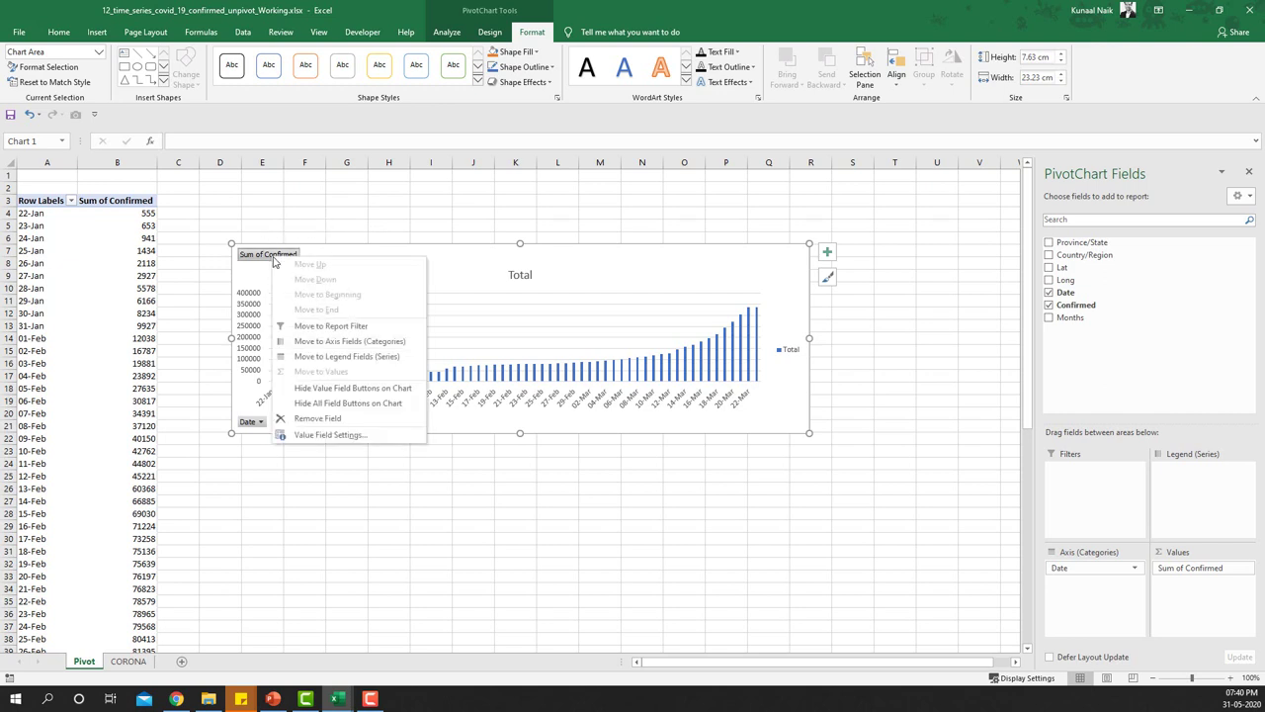
pyautogui.click(327, 402)
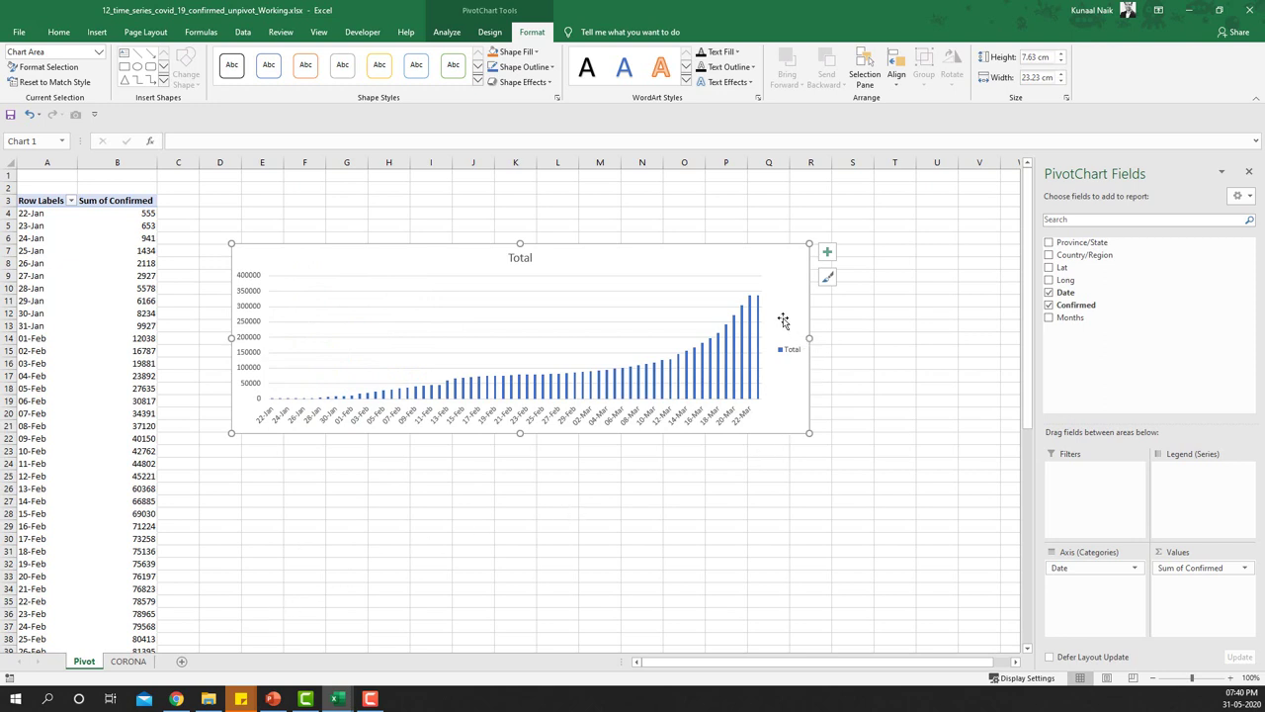
# - Apply the chart style with wider semi-transparent columns to the PivotChart, and recolor it with a green monochromatic palette
pyautogui.click(491, 32)
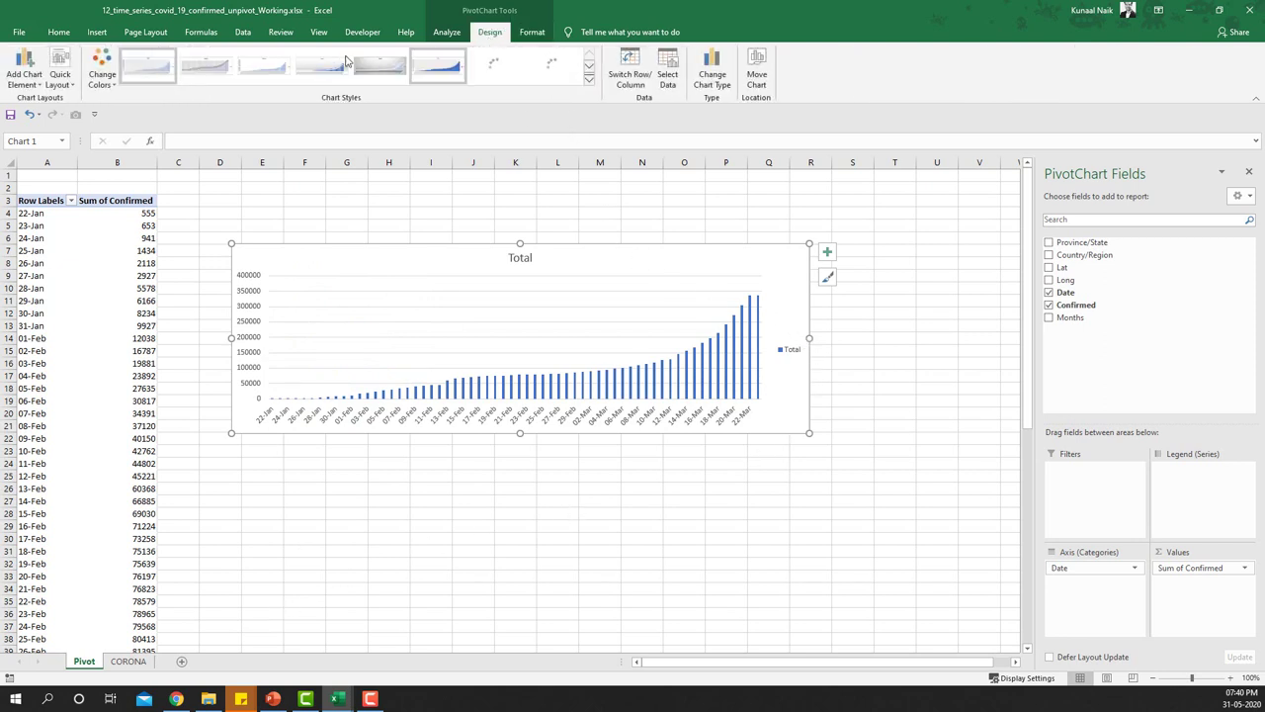
pyautogui.click(589, 79)
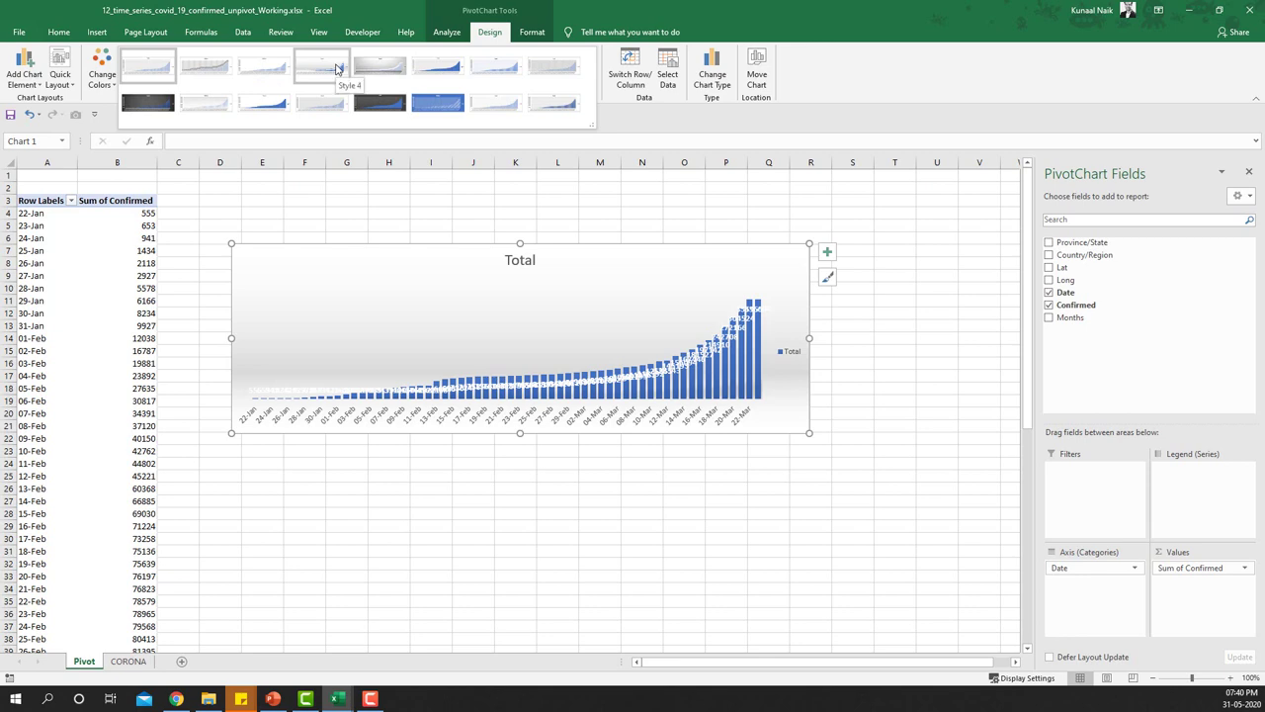
pyautogui.click(499, 116)
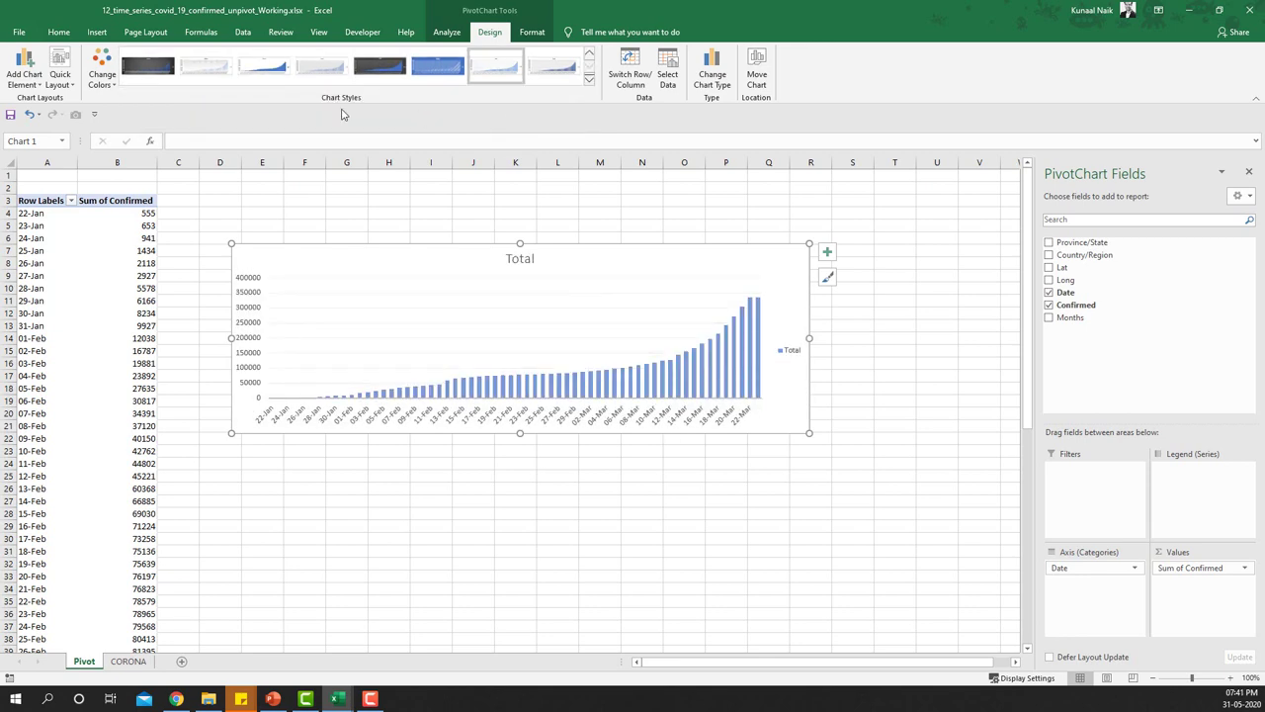
pyautogui.click(102, 74)
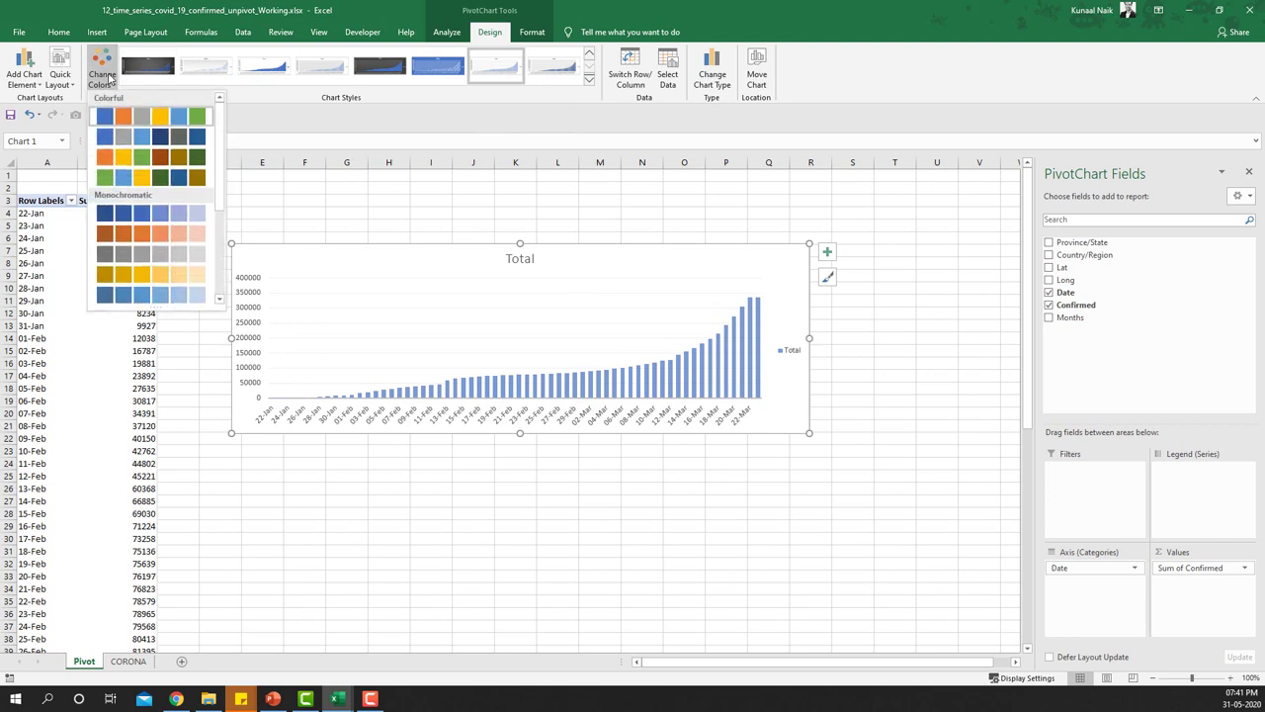
pyautogui.scroll(-1, 159, 238)
pyautogui.click(159, 238)
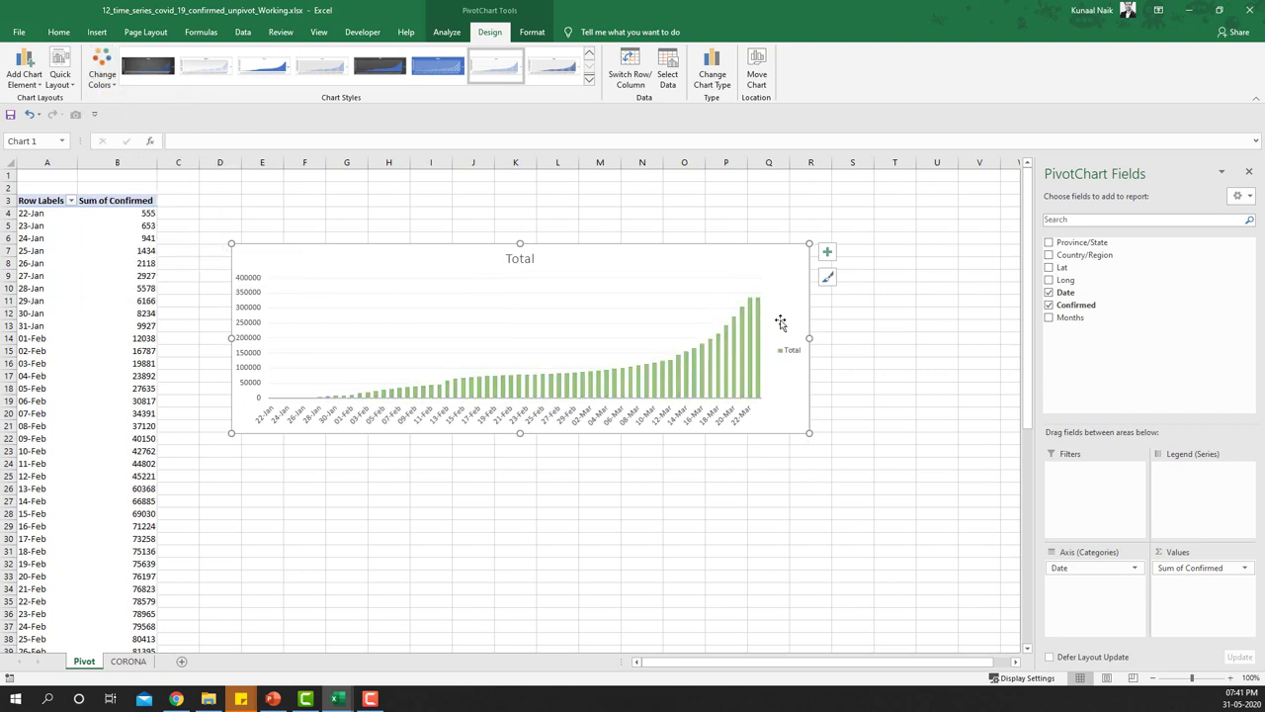
# - Remove the "Total" title and the legend from the PivotChart
pyautogui.click(523, 262)
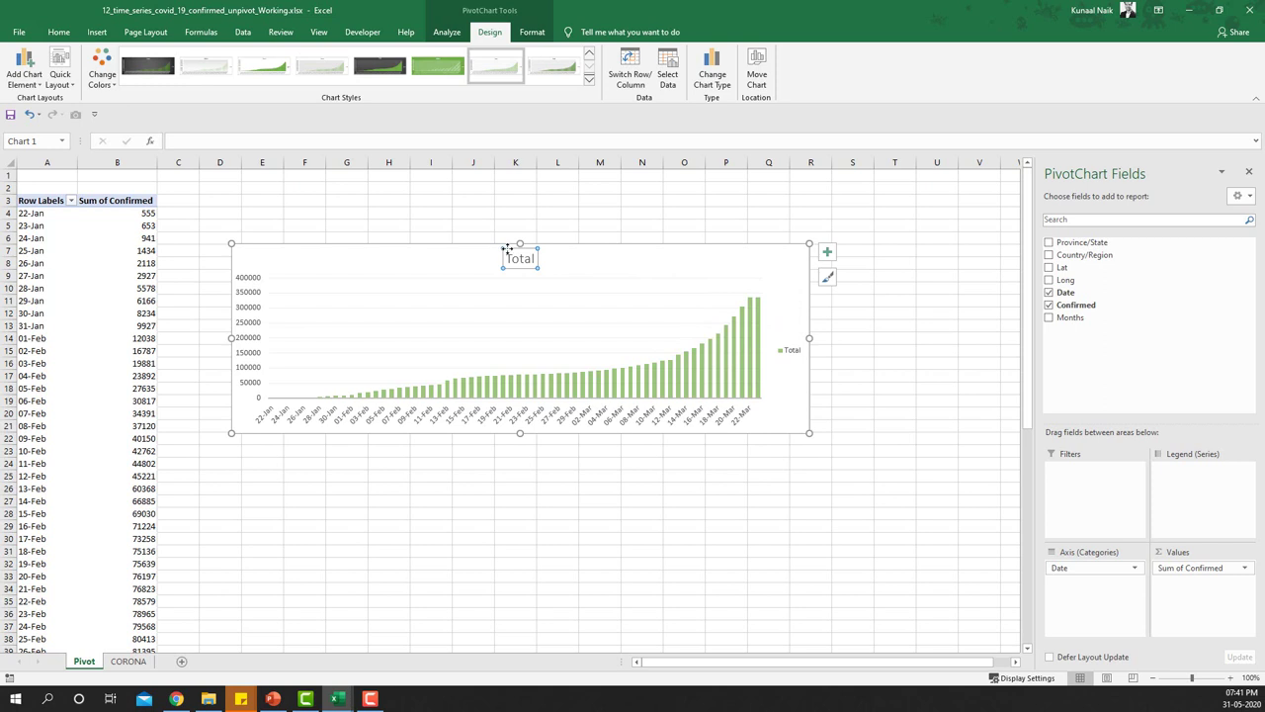
pyautogui.press('Delete')
pyautogui.click(779, 338)
pyautogui.press('Delete')
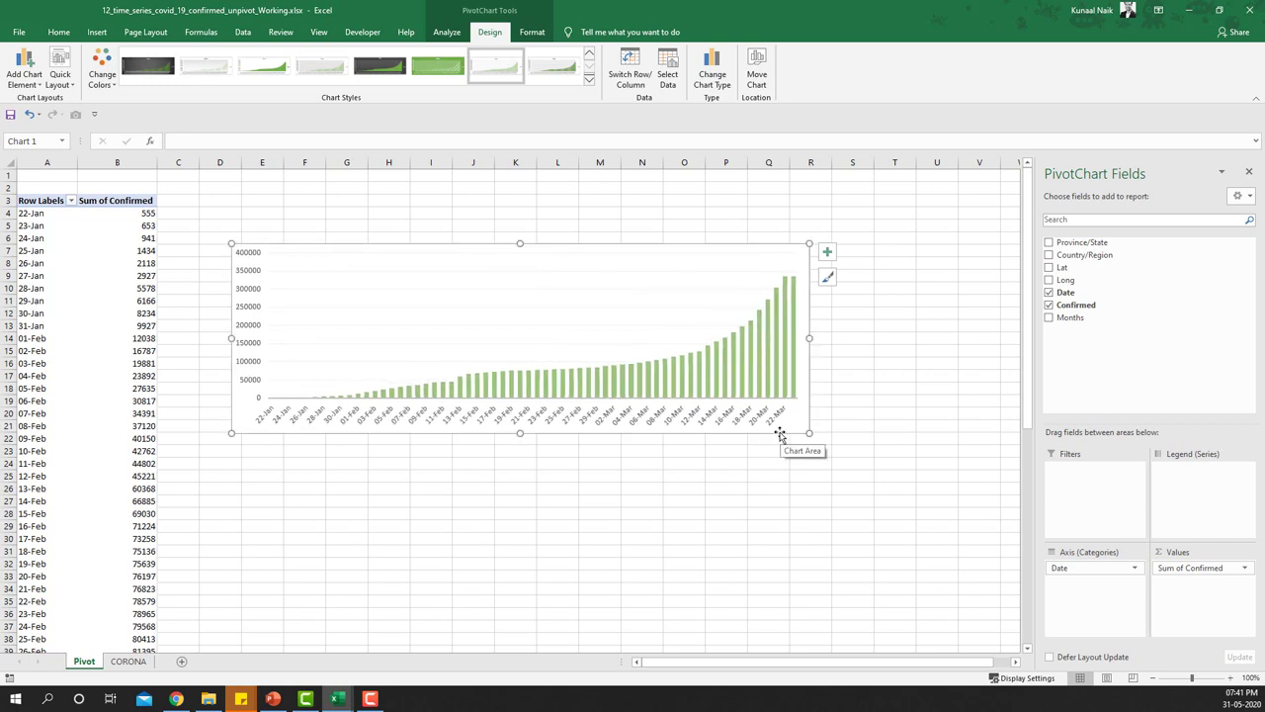
pyautogui.click(339, 417)
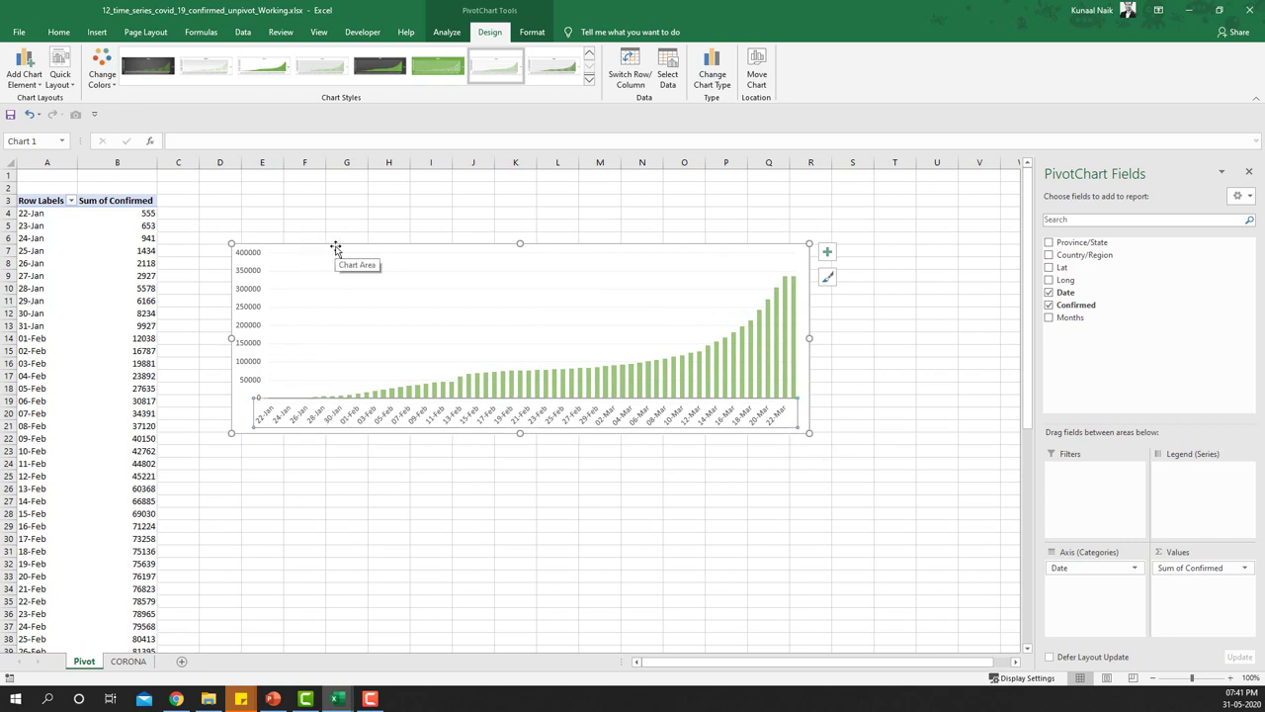
pyautogui.moveTo(336, 247); pyautogui.dragTo(335, 249)
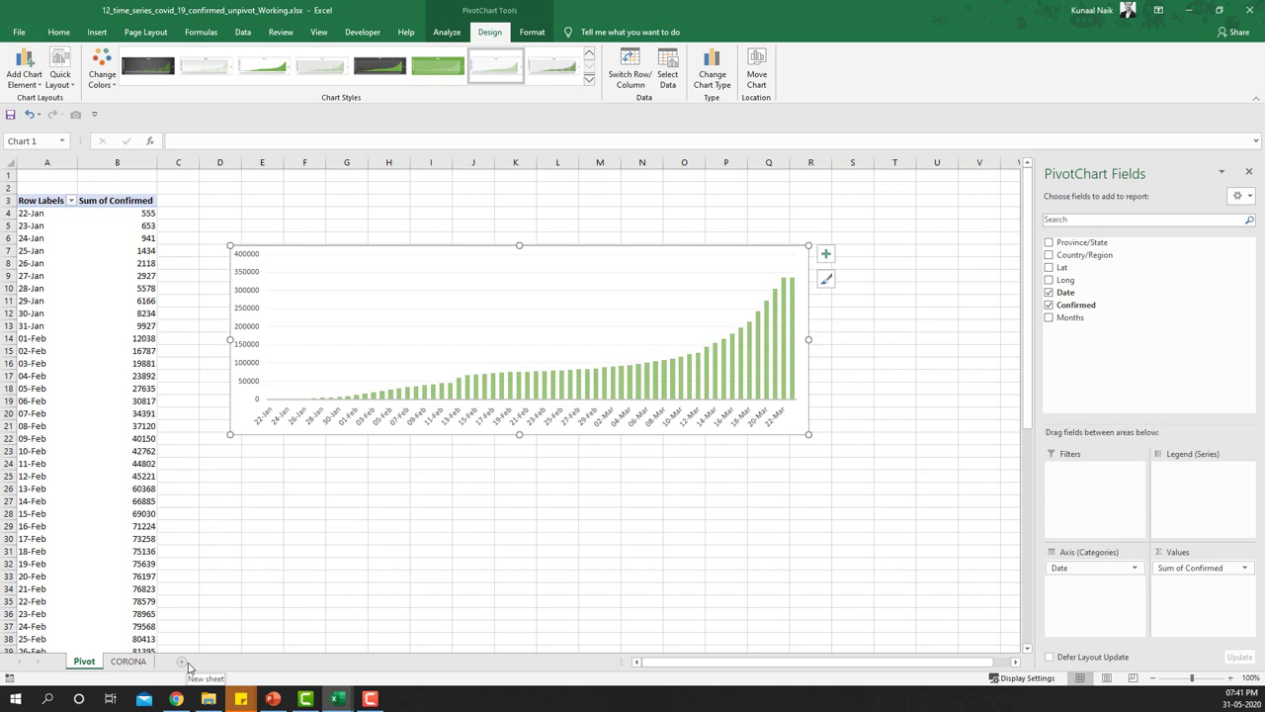
# - Add a new worksheet named Dashboard and place it before the Pivot sheet
pyautogui.click(185, 663)
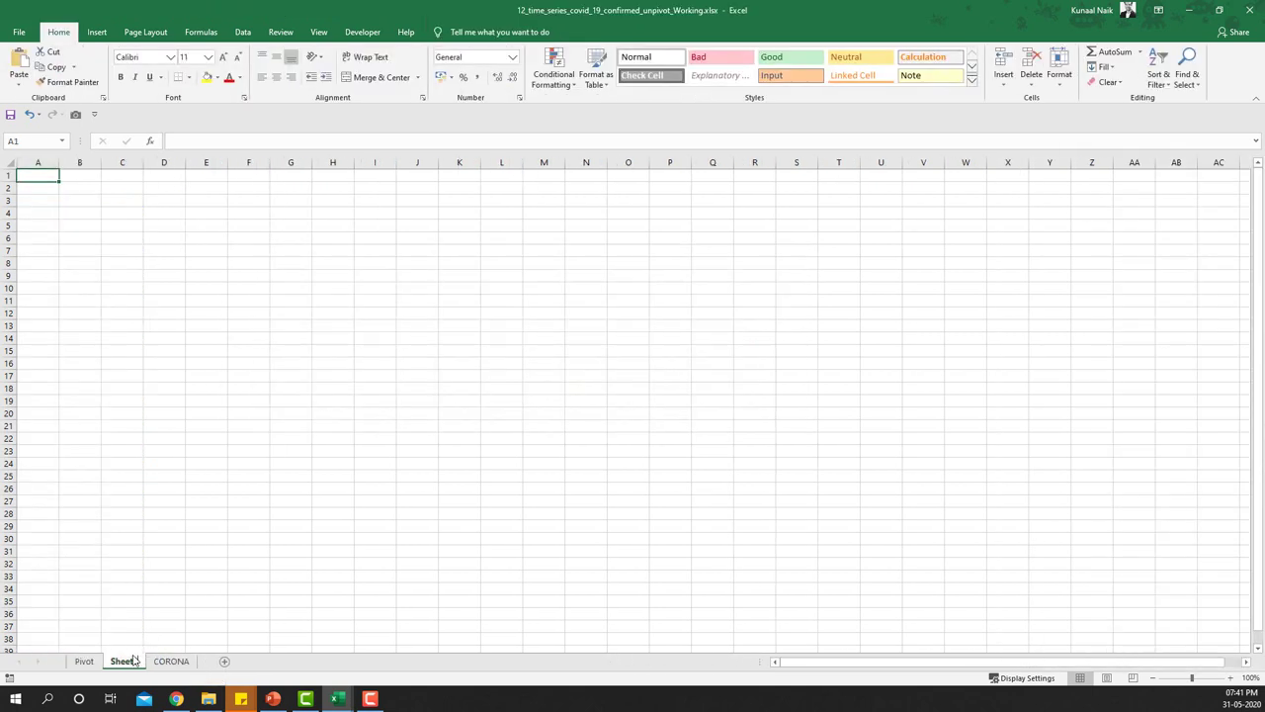
pyautogui.doubleClick(128, 660)
pyautogui.write('Dash')
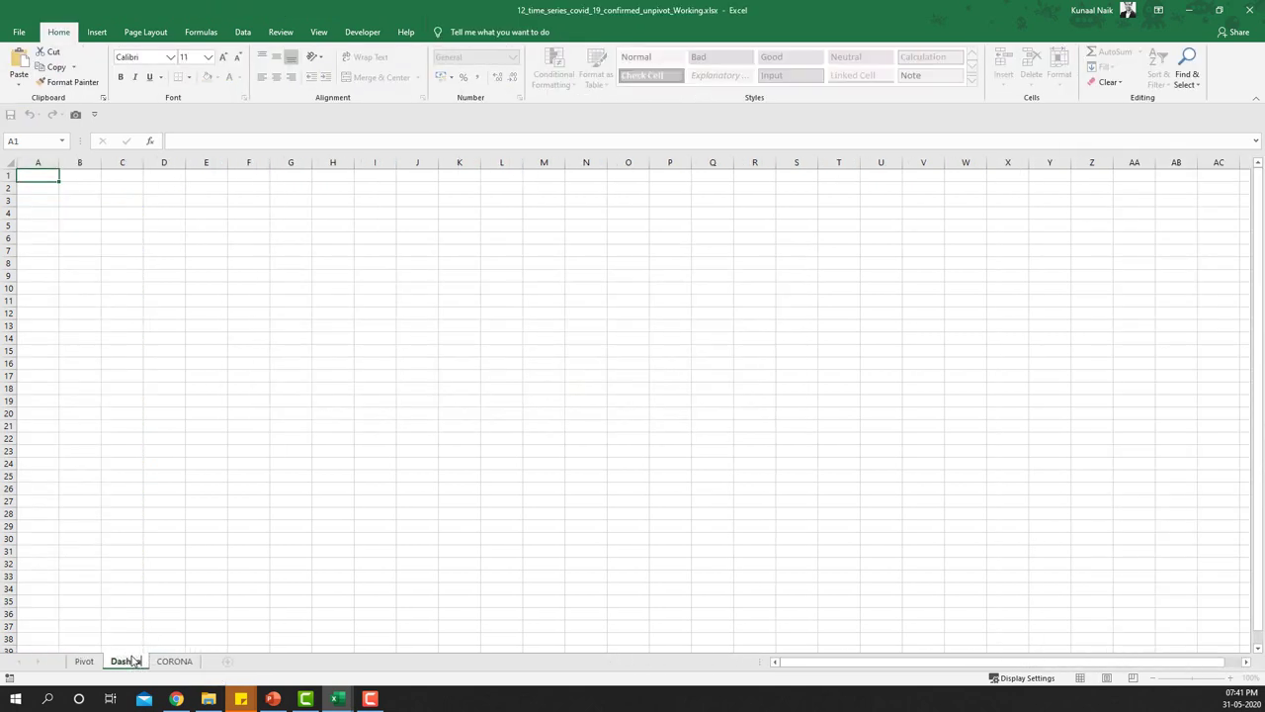
pyautogui.write('board')
pyautogui.press('Return')
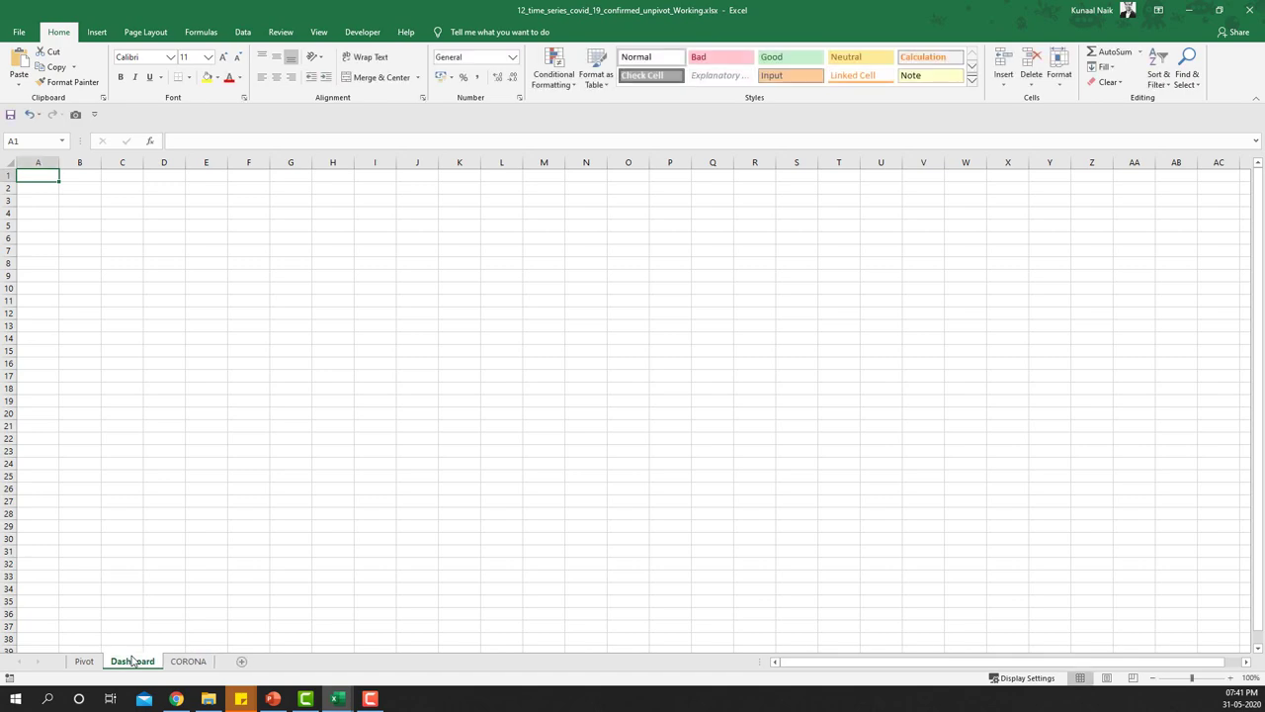
pyautogui.moveTo(131, 661); pyautogui.dragTo(72, 665)
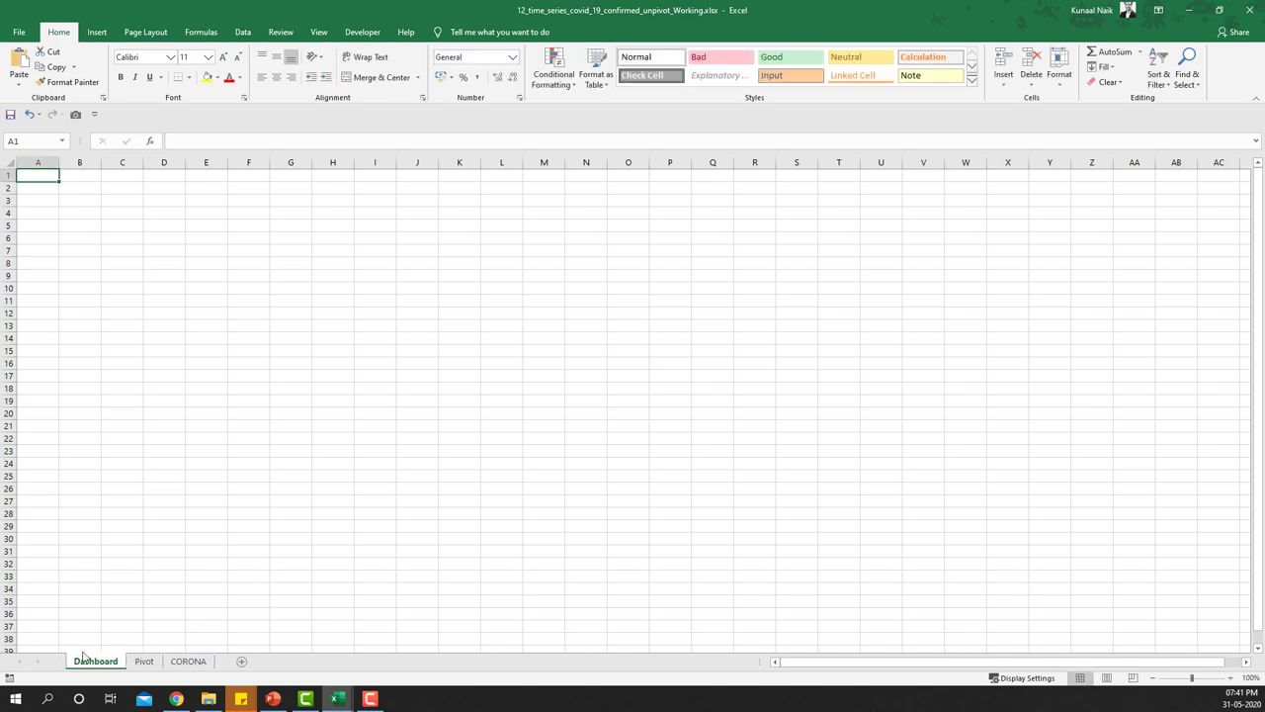
# - Move the PivotChart from the Pivot sheet to the Dashboard sheet, placing it over about columns C to O, rows 20 to 34
pyautogui.click(143, 660)
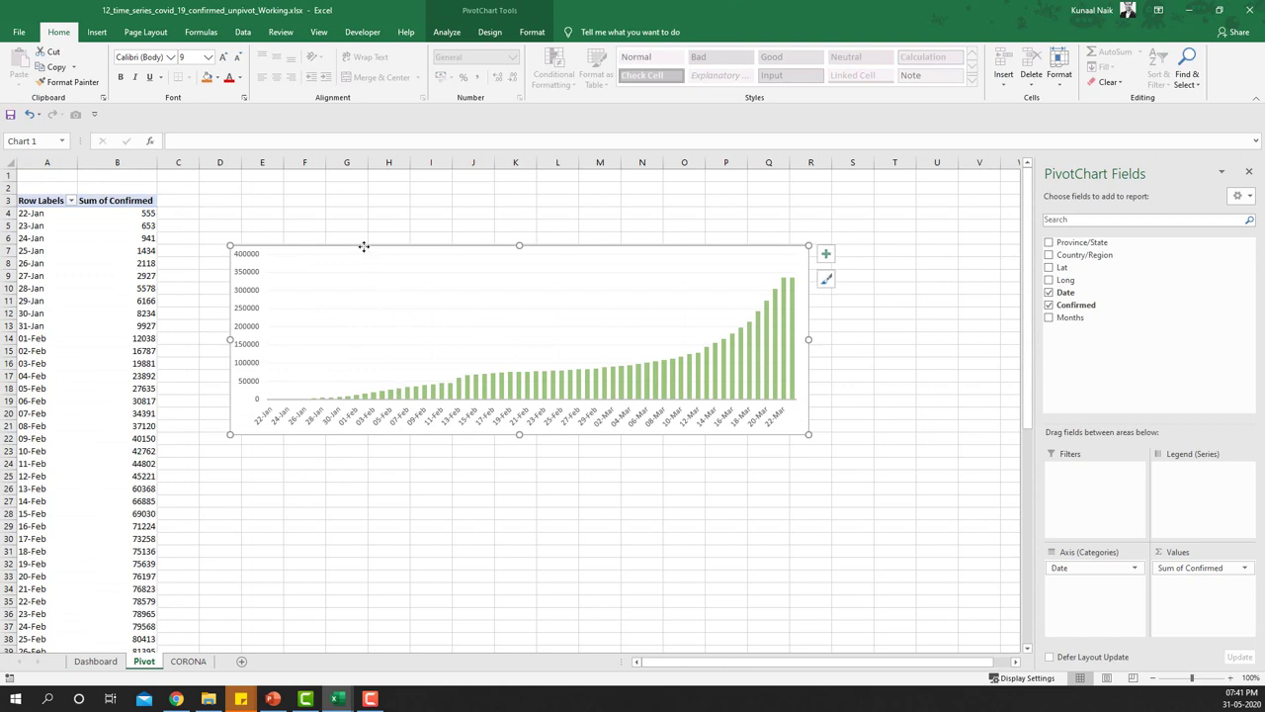
pyautogui.hotkey('ctrl', 'x')
pyautogui.click(96, 661)
pyautogui.click(156, 464)
pyautogui.hotkey('ctrl', 'v')
pyautogui.moveTo(345, 455); pyautogui.dragTo(293, 403)
pyautogui.click(881, 376)
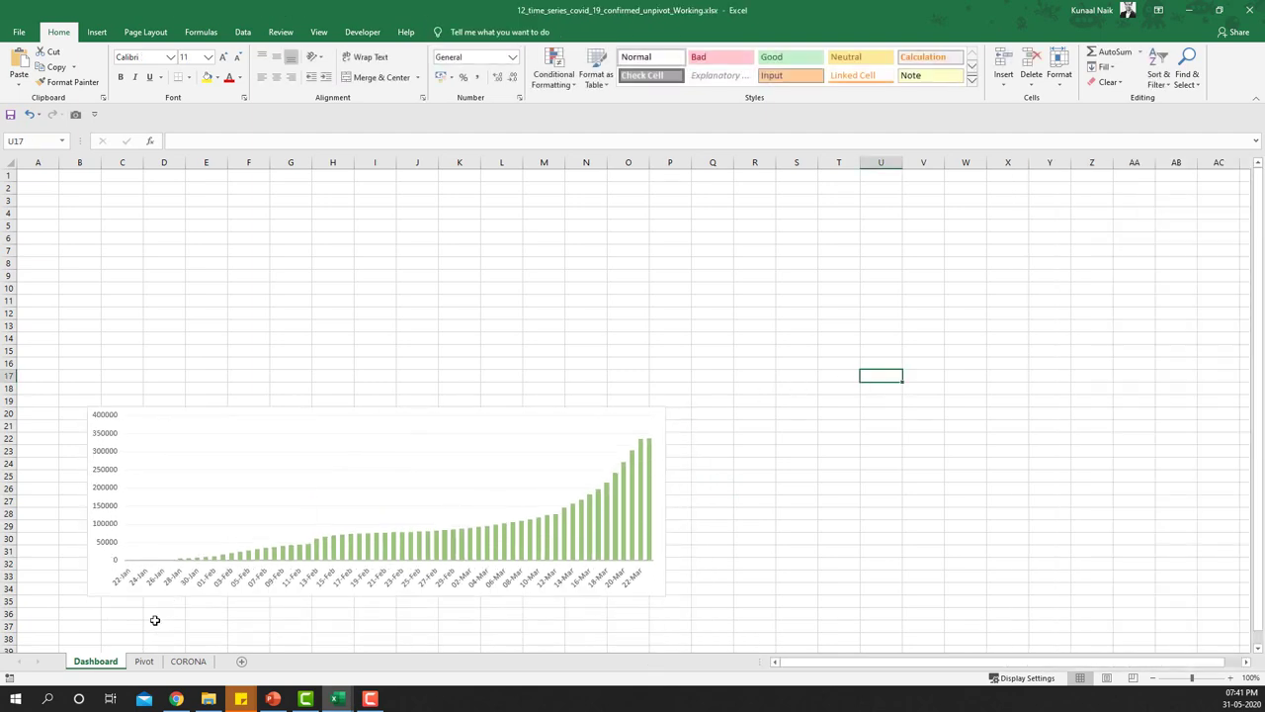
# - Insert slicers for Province/State and Country/Region from the PivotTable in the Pivot sheet
pyautogui.click(142, 662)
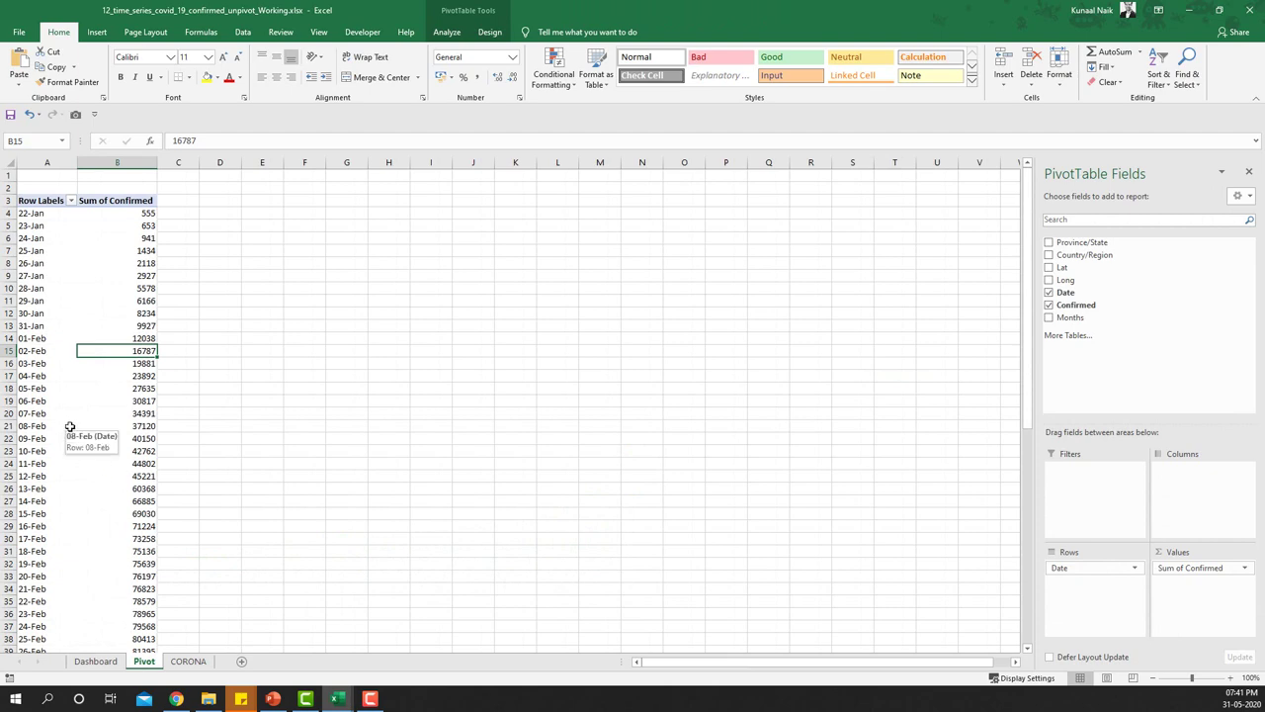
pyautogui.click(446, 32)
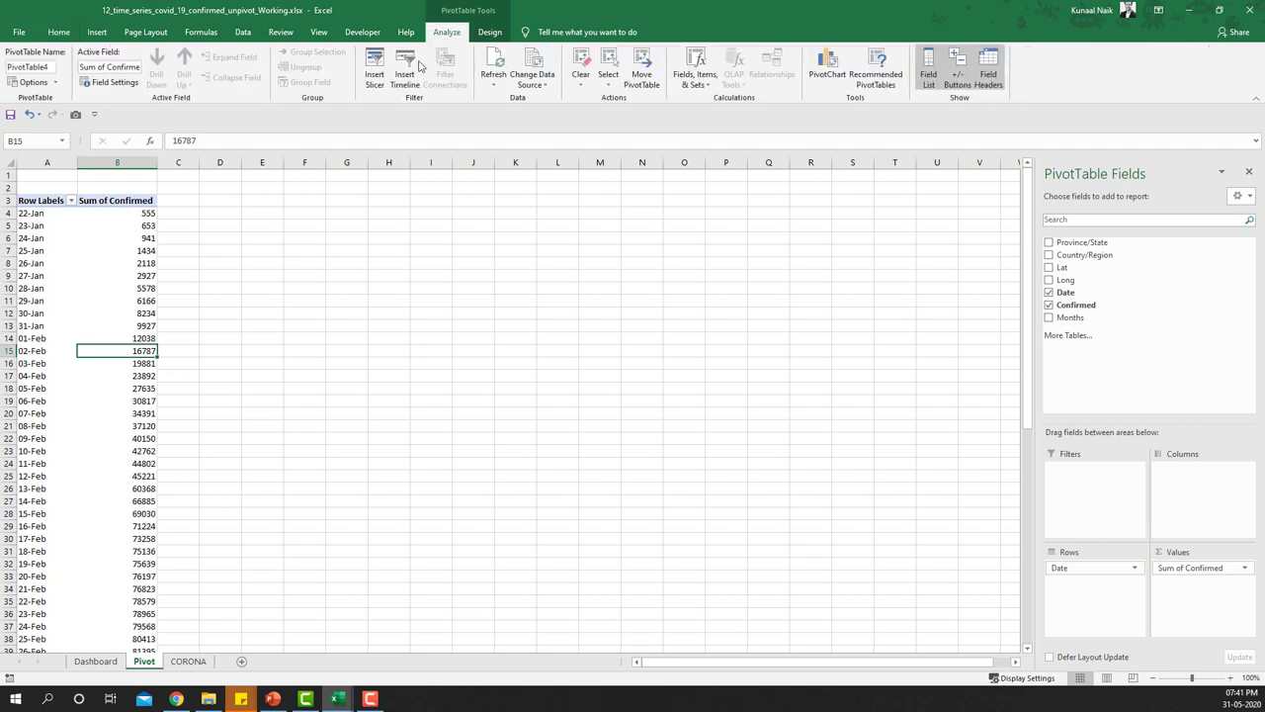
pyautogui.click(374, 69)
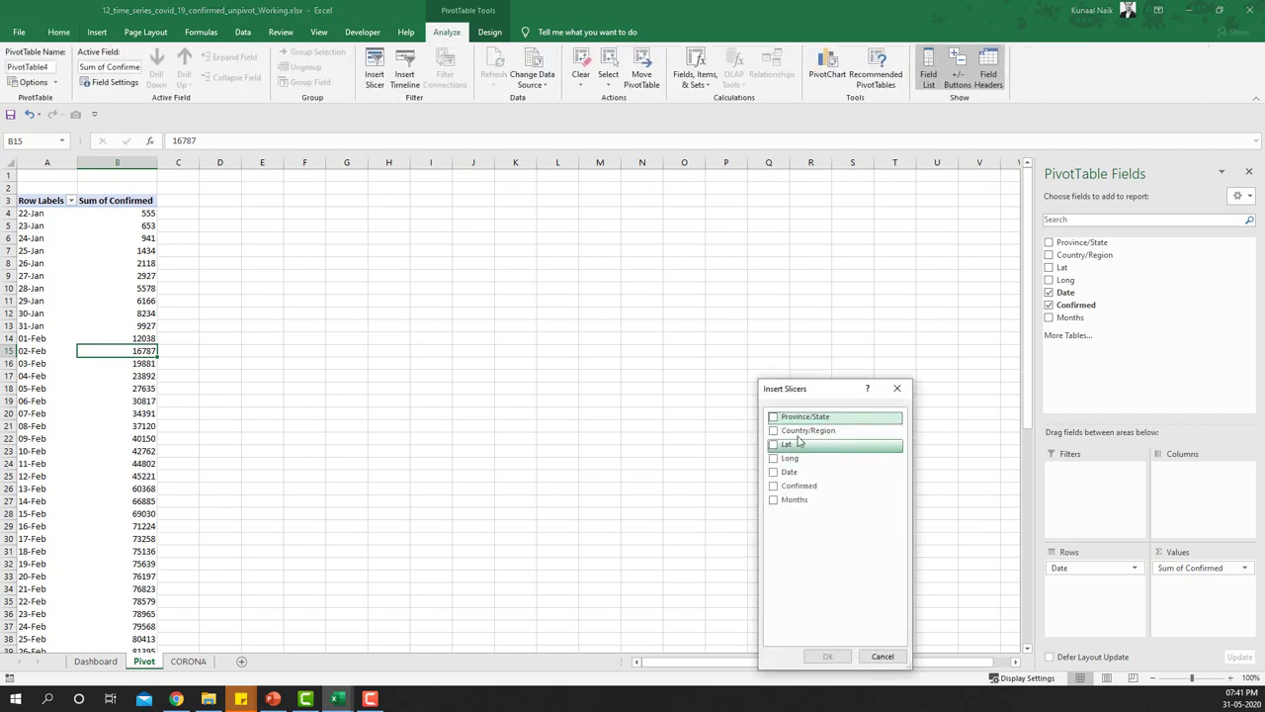
pyautogui.click(774, 417)
pyautogui.click(774, 431)
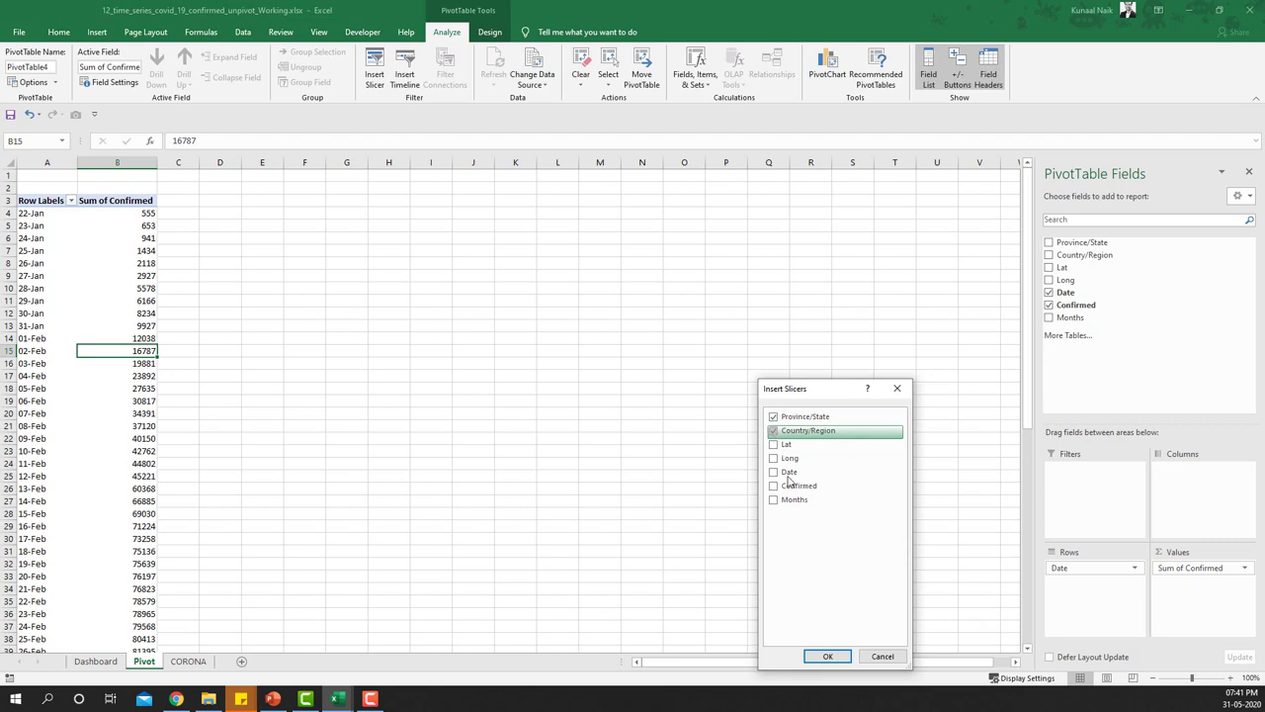
pyautogui.click(829, 655)
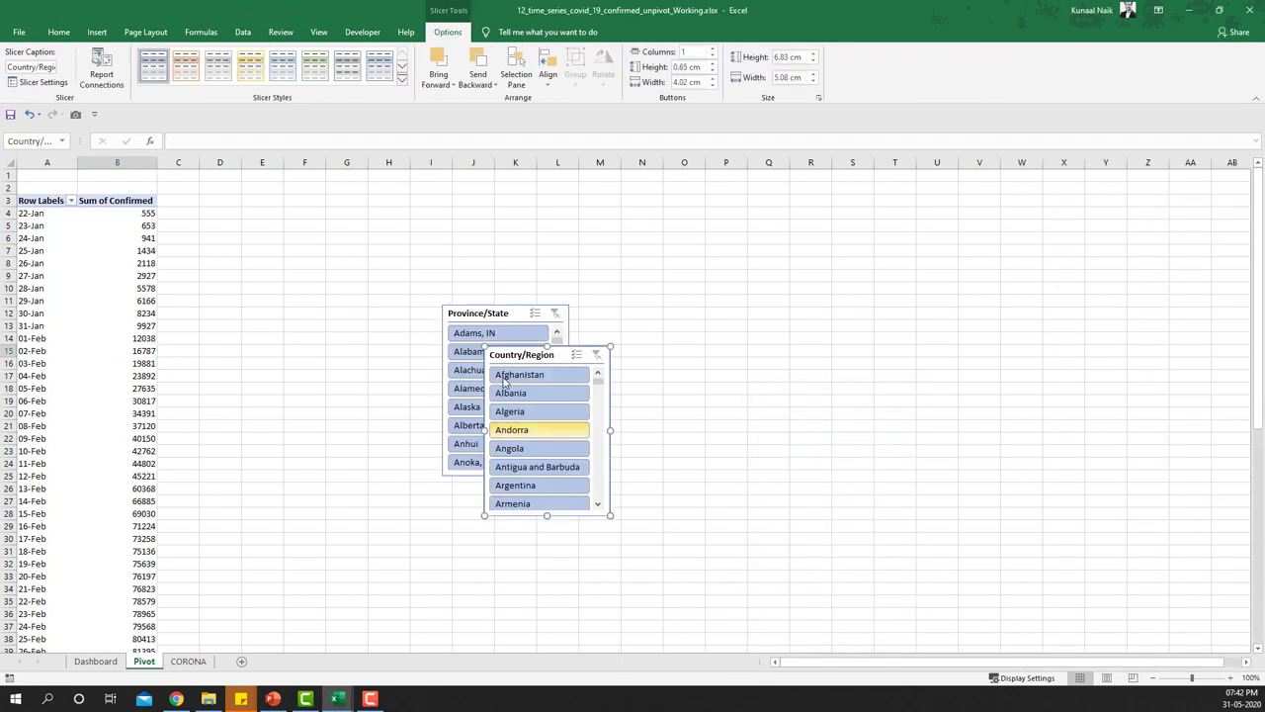
# - Arrange the Province/State and Country/Region slicers side by side and apply the light green slicer style to both
pyautogui.moveTo(465, 313); pyautogui.dragTo(316, 304)
pyautogui.moveTo(514, 356); pyautogui.dragTo(457, 306)
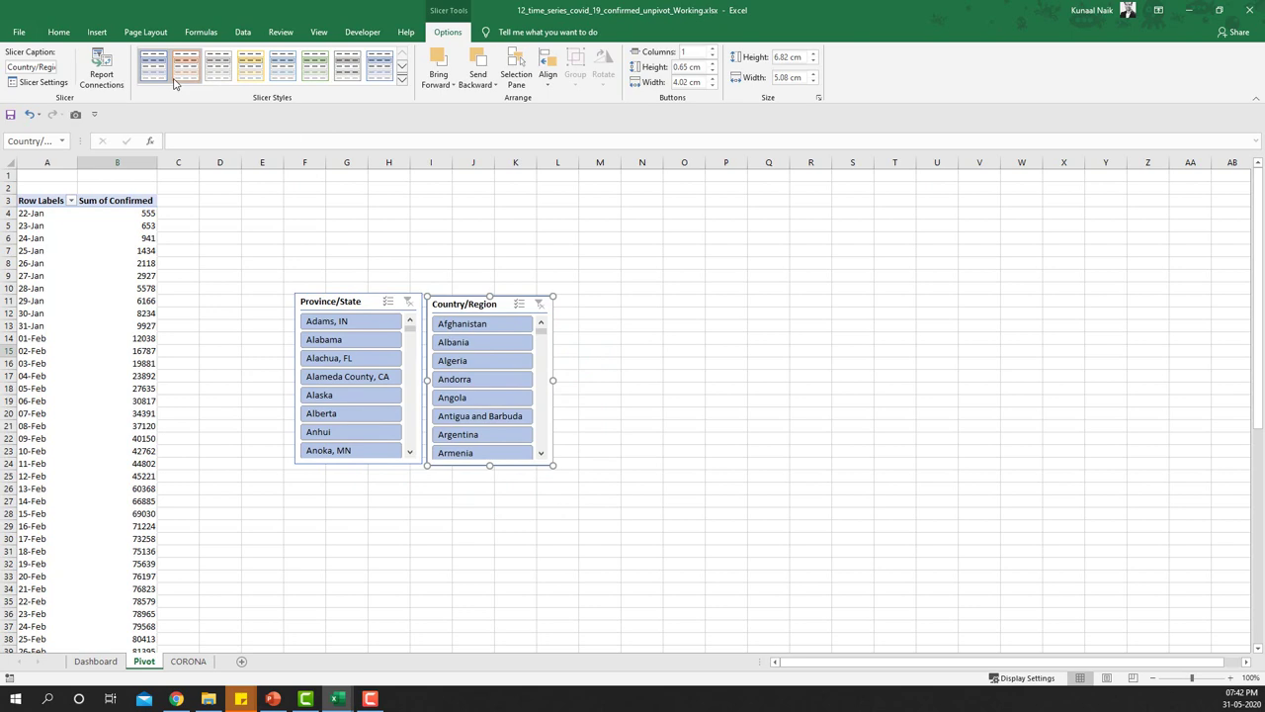
pyautogui.click(318, 77)
pyautogui.click(343, 300)
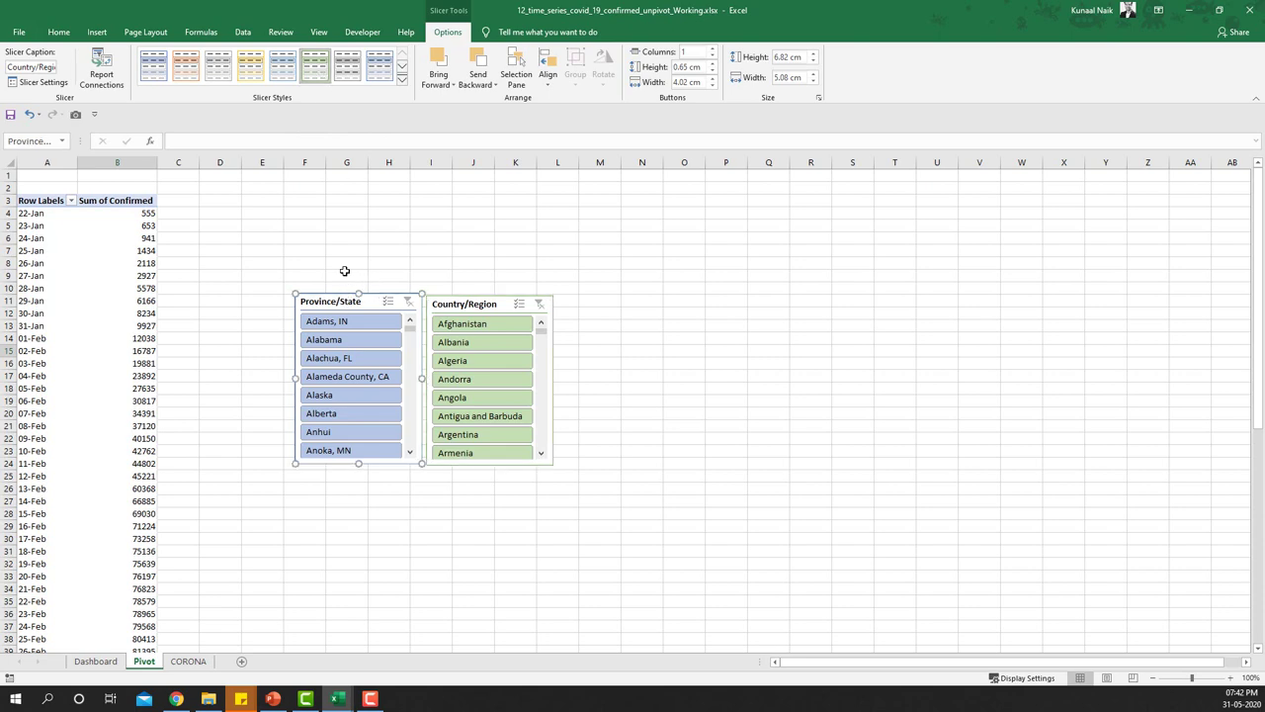
pyautogui.click(314, 71)
pyautogui.keyDown('ctrl'); pyautogui.click(479, 316); pyautogui.keyUp('ctrl')
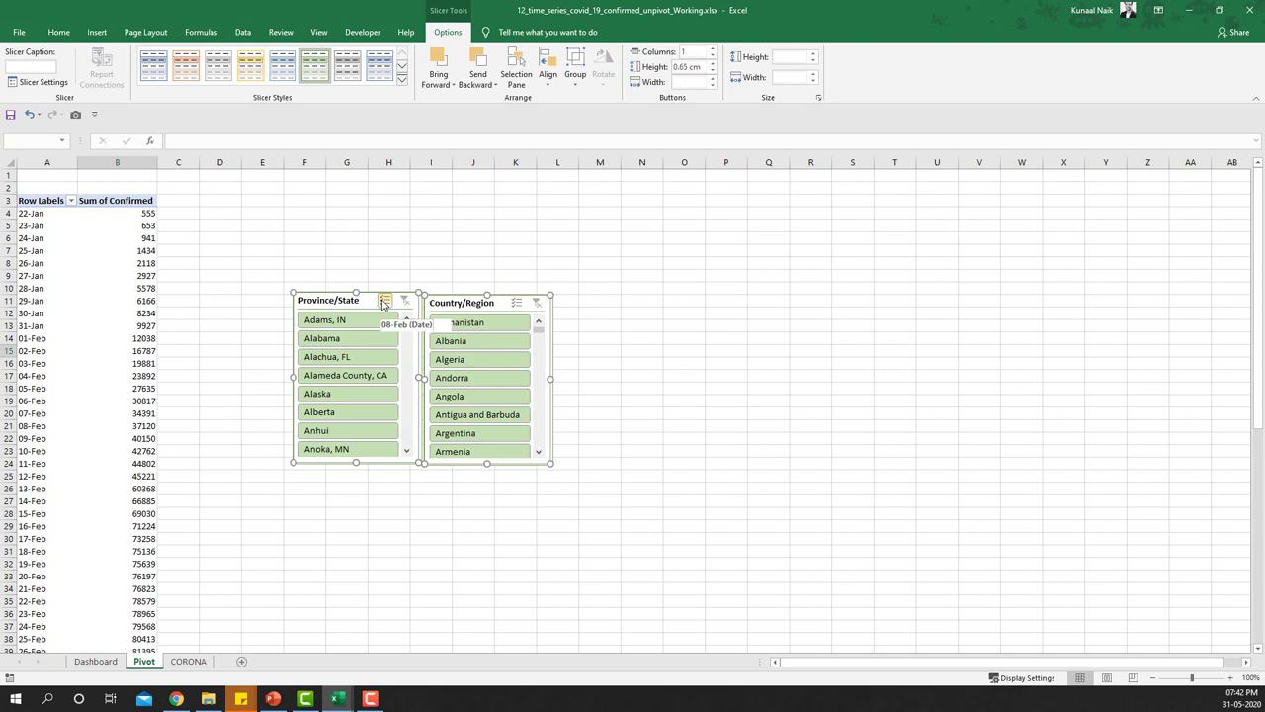
pyautogui.moveTo(350, 307)
pyautogui.mouseDown()
pyautogui.moveTo(311, 343)
pyautogui.moveTo(329, 299)
pyautogui.mouseUp()
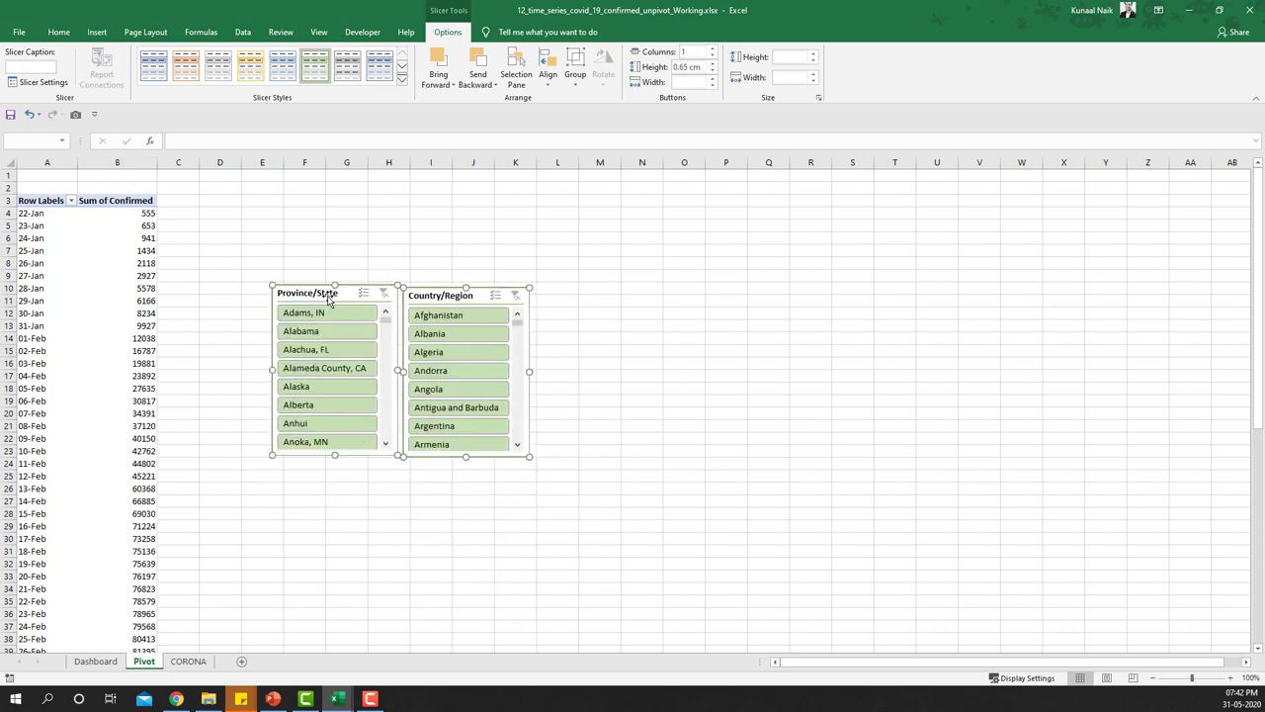
# - Move both slicers together from the Pivot sheet to the Dashboard sheet, pasting them at cell F7
pyautogui.click(768, 275)
pyautogui.click(458, 294)
pyautogui.keyDown('ctrl'); pyautogui.click(306, 293); pyautogui.keyUp('ctrl')
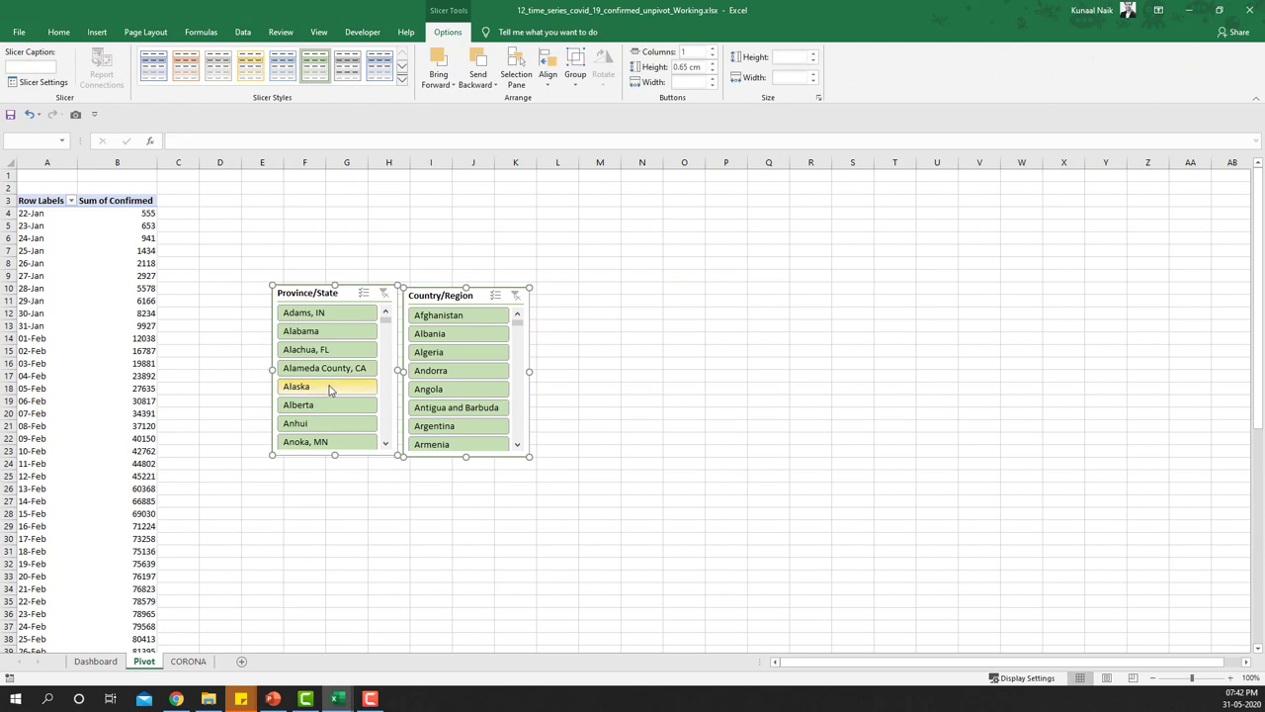
pyautogui.press('Delete')
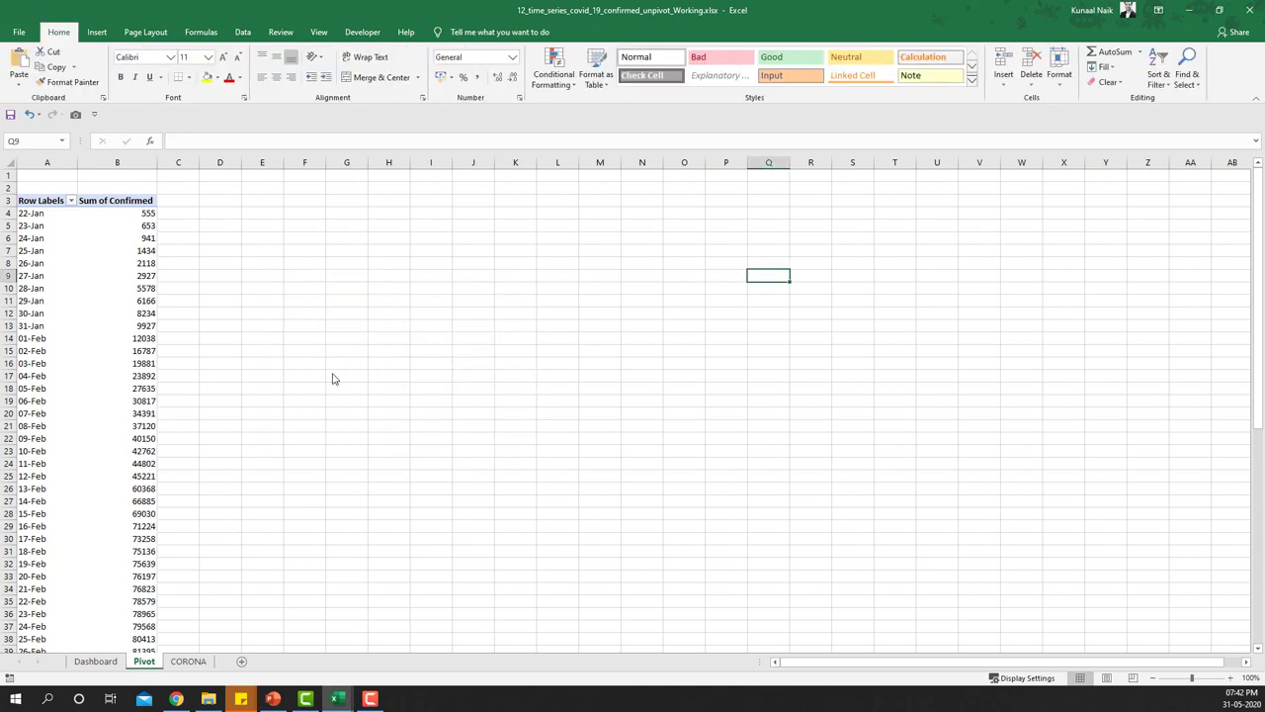
pyautogui.click(96, 662)
pyautogui.click(245, 246)
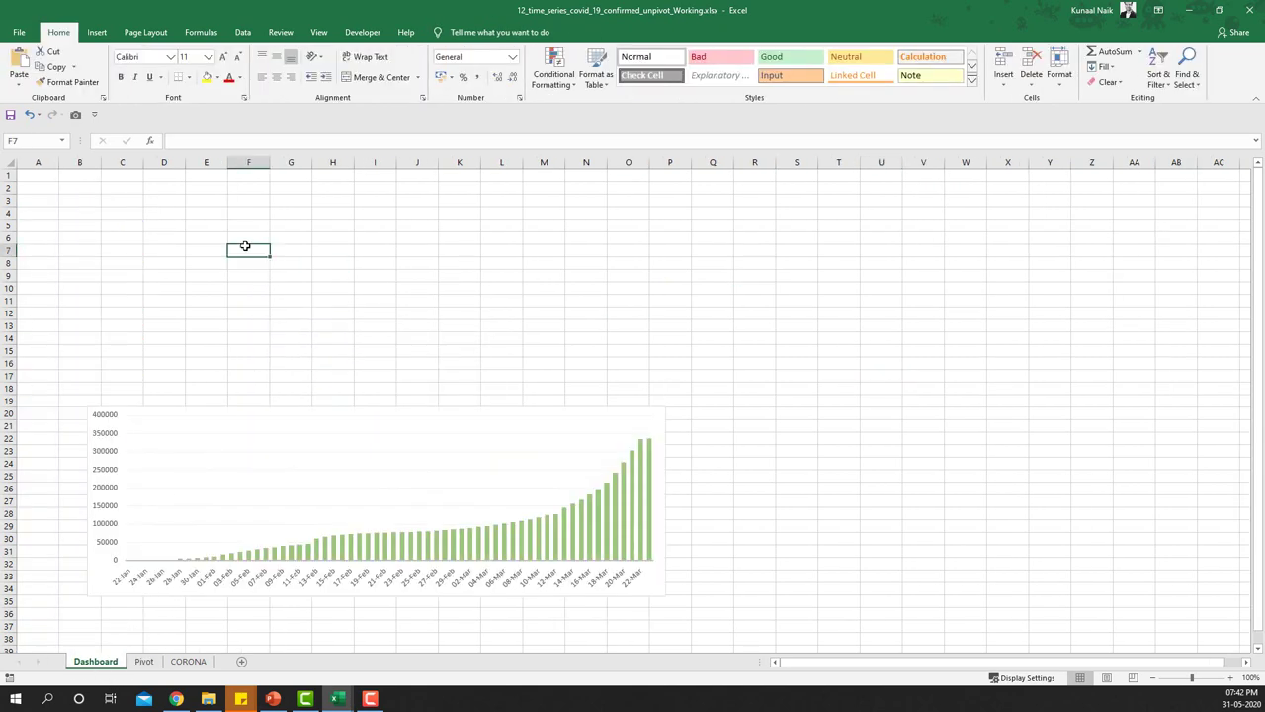
pyautogui.hotkey('ctrl', 'v')
# - Spread the slicers apart above the chart, with Province/State over columns D to F and Country/Region over columns M to O
pyautogui.click(517, 290)
pyautogui.click(491, 256)
pyautogui.moveTo(494, 256); pyautogui.dragTo(652, 247)
pyautogui.moveTo(285, 253); pyautogui.dragTo(193, 242)
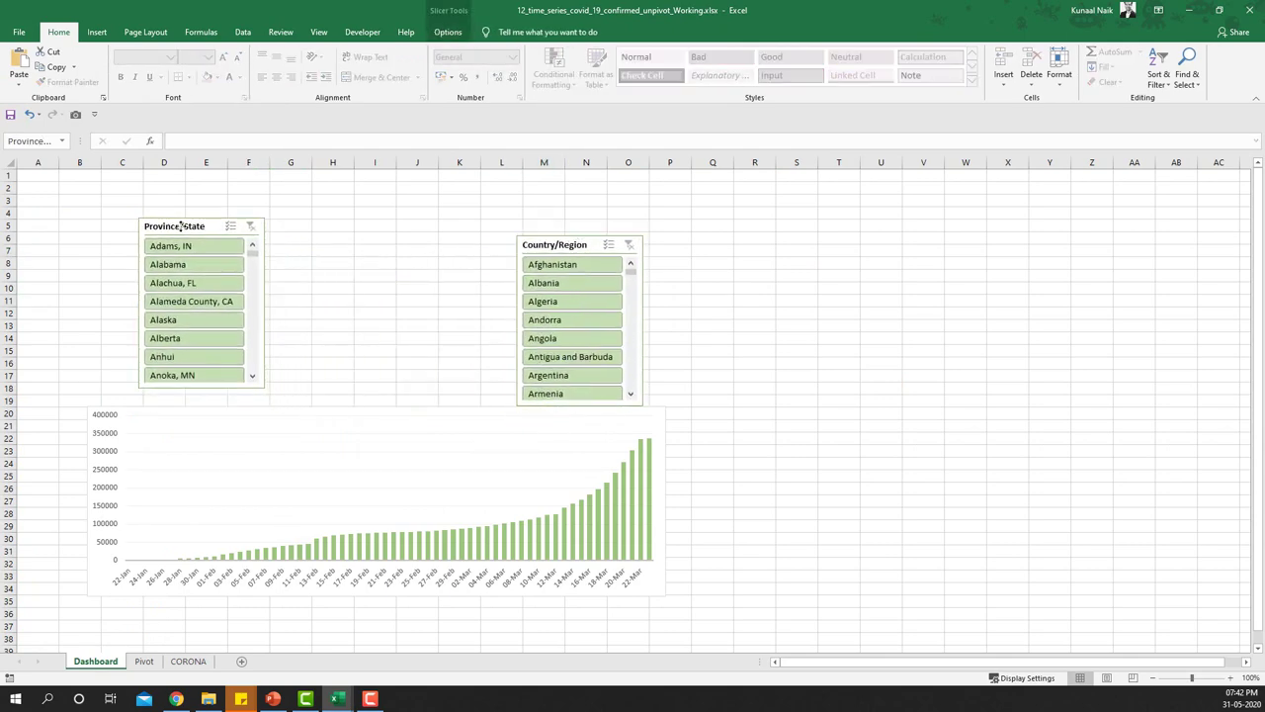
pyautogui.click(414, 301)
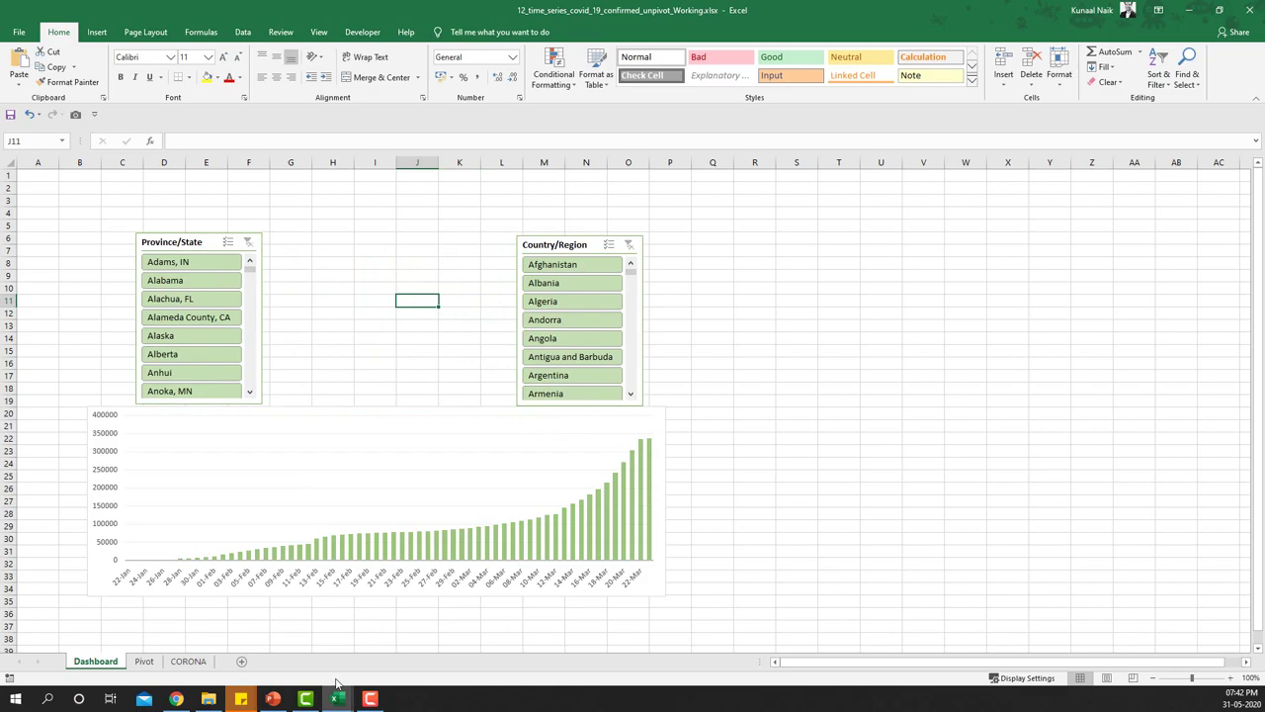
# - Copy the title "SARS-CoV-2 (COVID-2019) Dashboard (Confirmed)" from the Completed workbook into cell B2 of the Working workbook's Dashboard sheet
pyautogui.moveTo(337, 692)
pyautogui.click(297, 645)
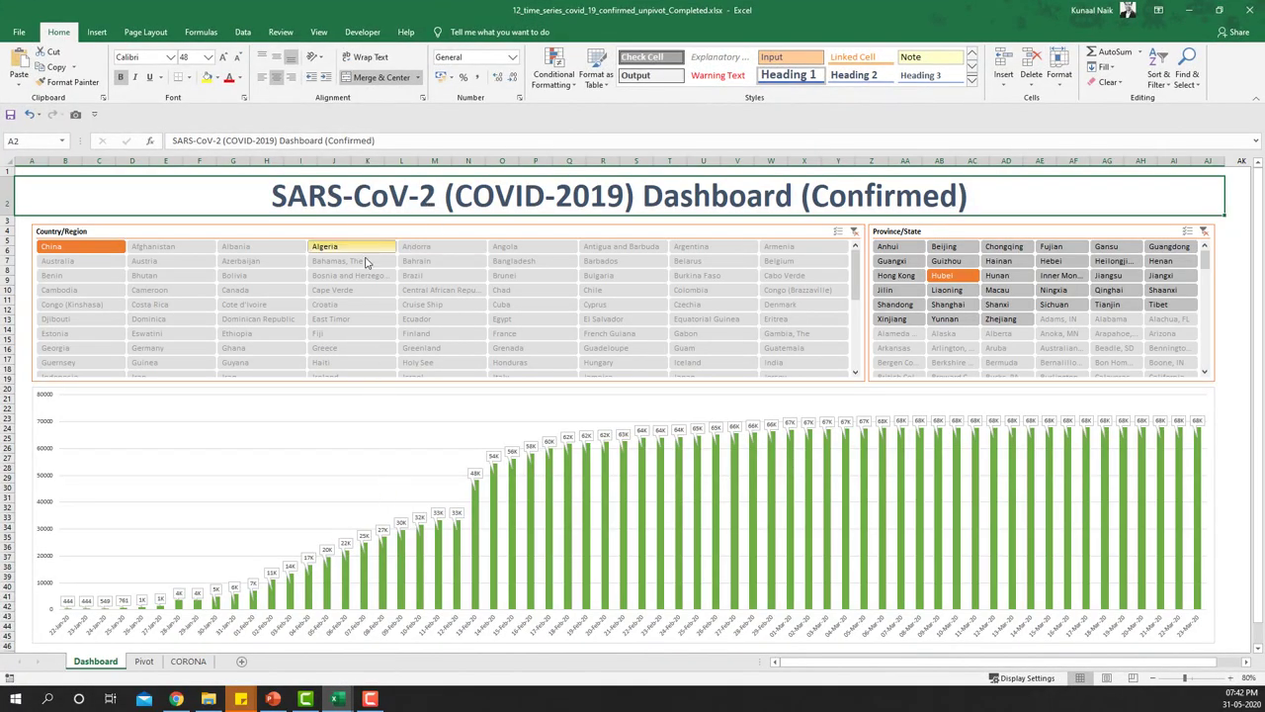
pyautogui.moveTo(382, 140); pyautogui.dragTo(112, 119)
pyautogui.hotkey('ctrl', 'c')
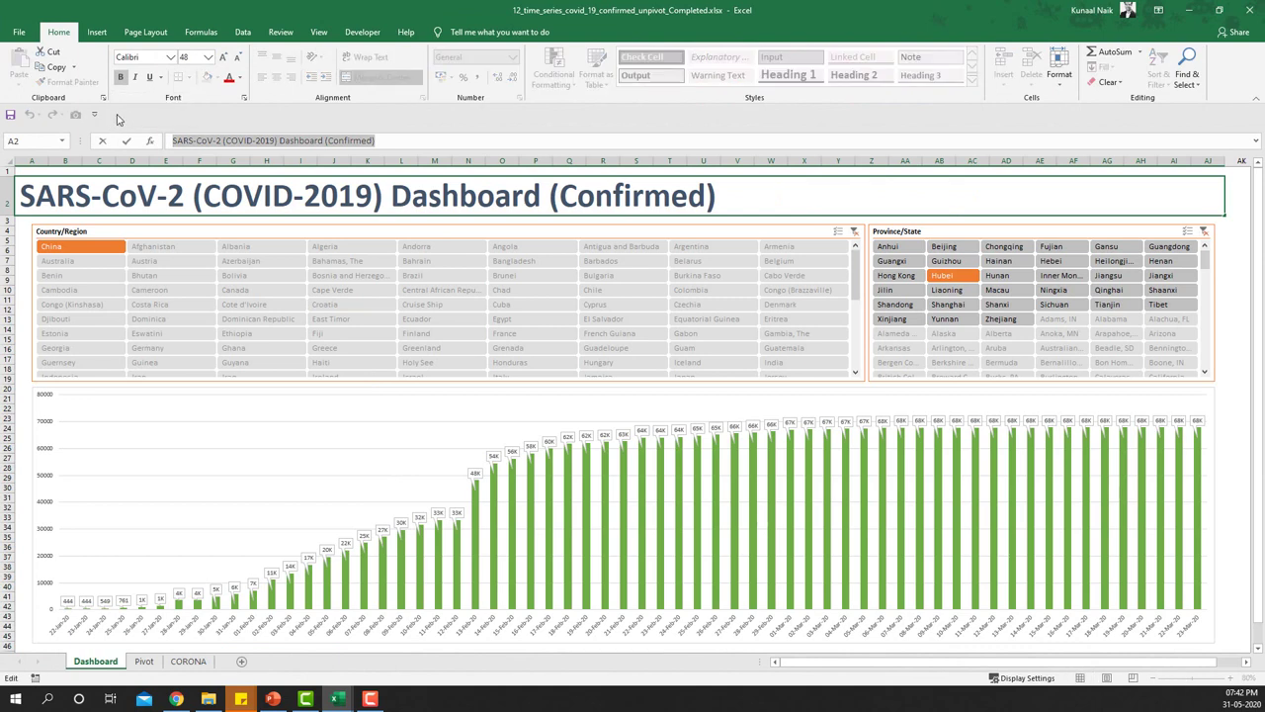
pyautogui.press('Escape')
pyautogui.hotkey('ctrl', 'Tab')
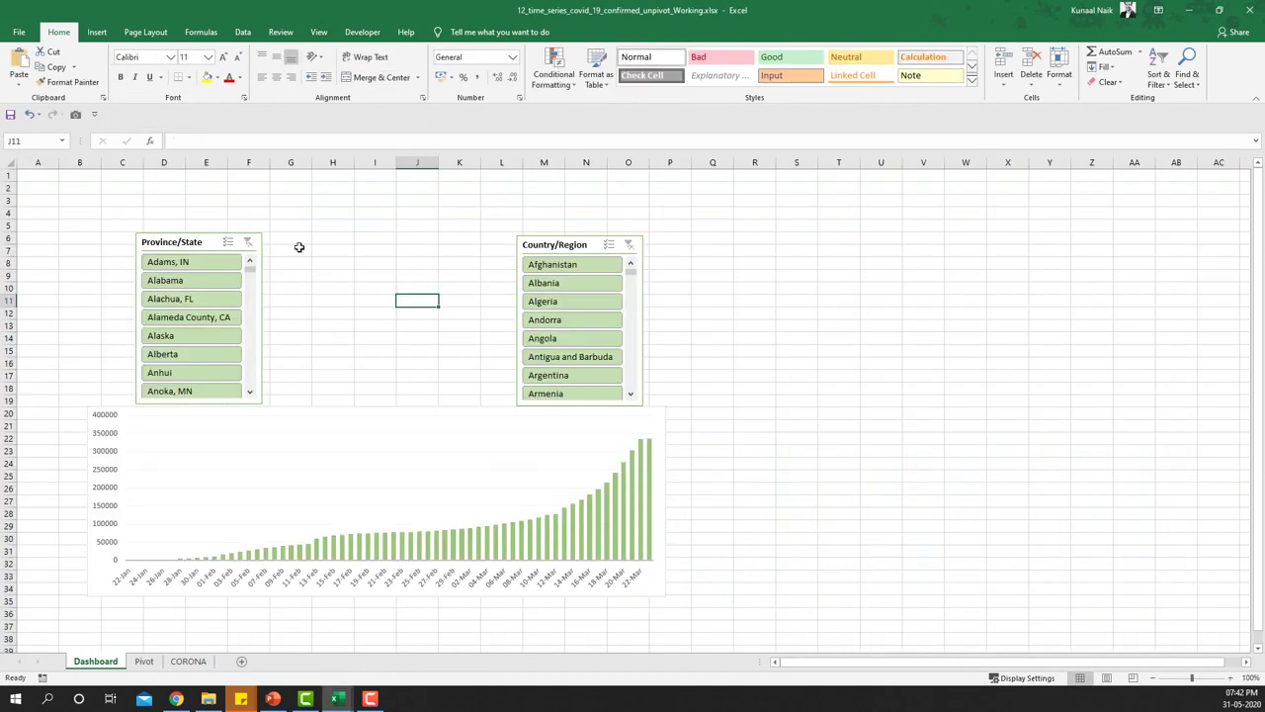
pyautogui.click(85, 187)
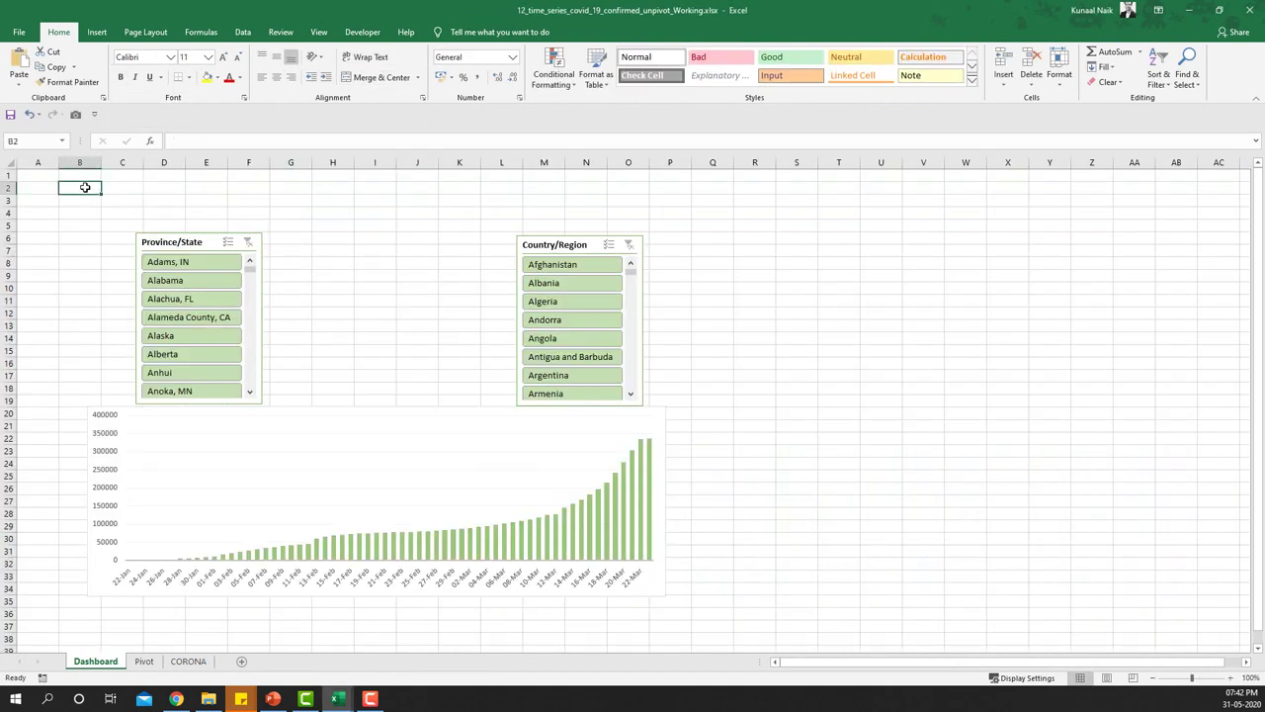
pyautogui.hotkey('ctrl', 'v')
pyautogui.click(437, 311)
# - Compare with the Completed workbook's dashboard and set the Working workbook's Dashboard sheet zoom to 80%
pyautogui.hotkey('ctrl', 'Tab')
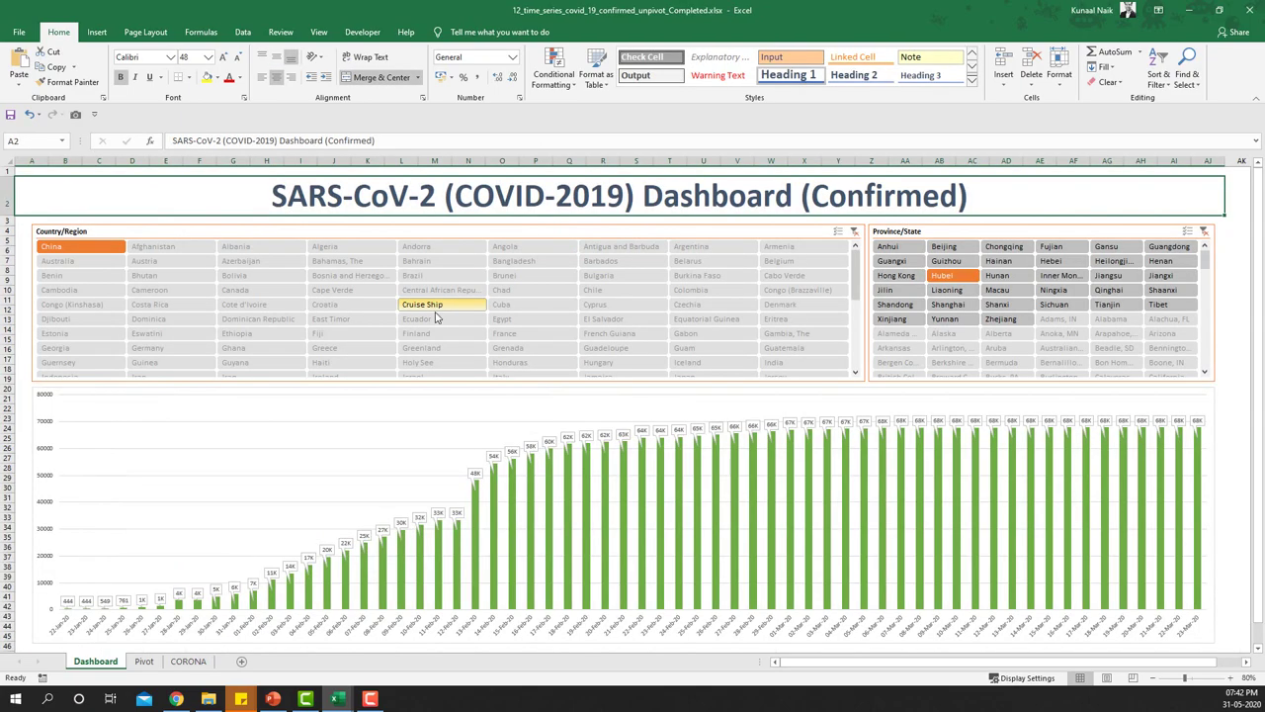
pyautogui.hotkey('ctrl', 'Tab')
pyautogui.hotkey('ctrl', 'Tab')
pyautogui.hotkey('ctrl', 'Tab')
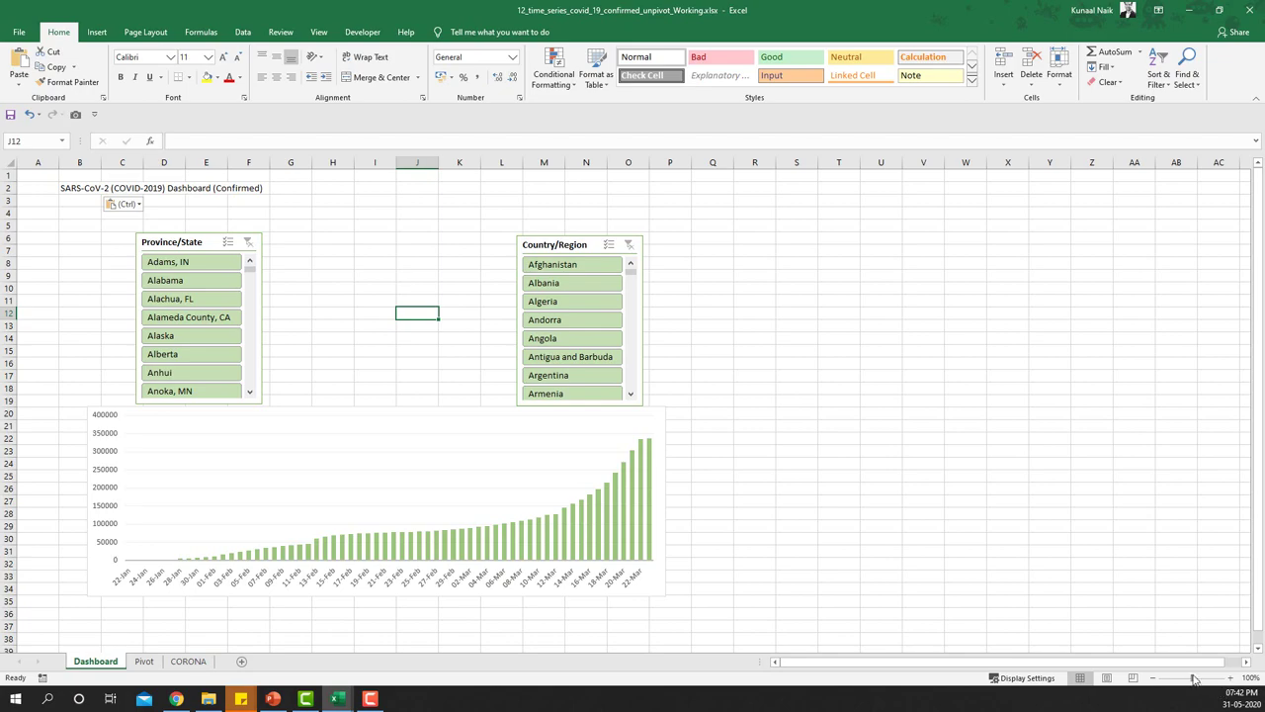
pyautogui.click(1152, 679)
pyautogui.click(1153, 678)
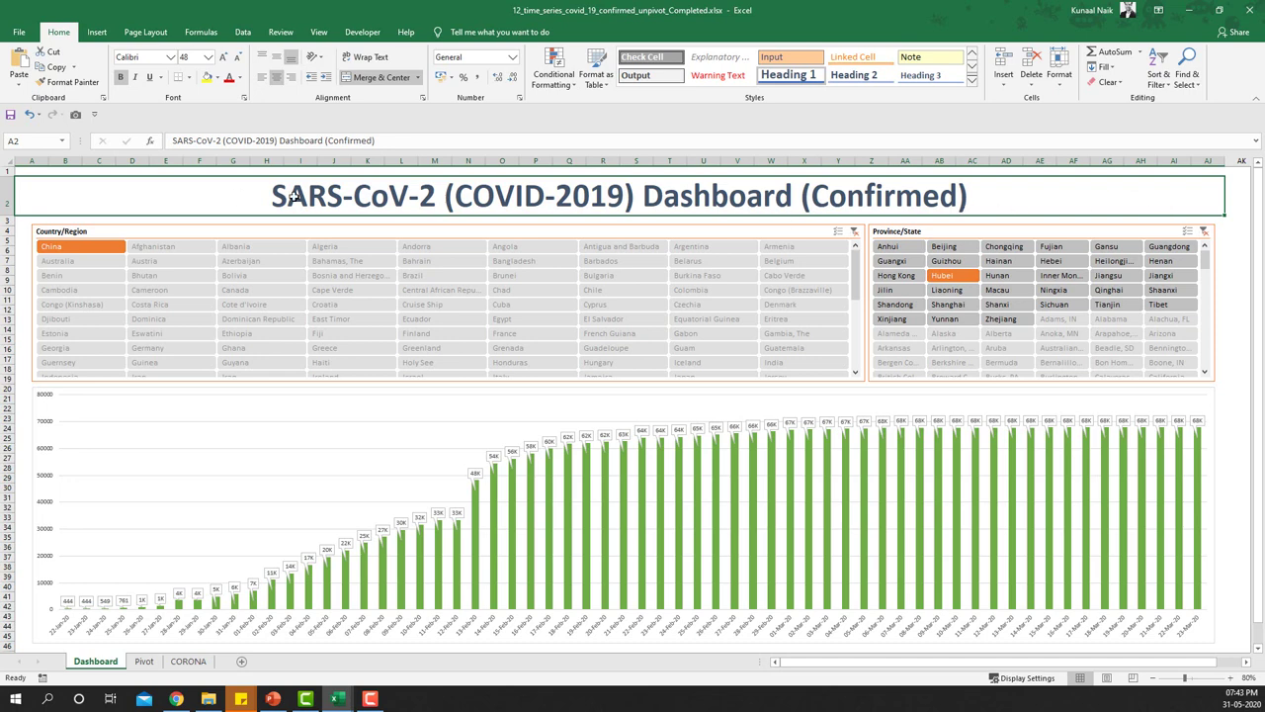
# - Make row 2 taller and move the dashboard title from B2 to A2, merged and centered across A2:AJ2
pyautogui.hotkey('ctrl', 'Tab')
pyautogui.moveTo(13, 184); pyautogui.dragTo(14, 211)
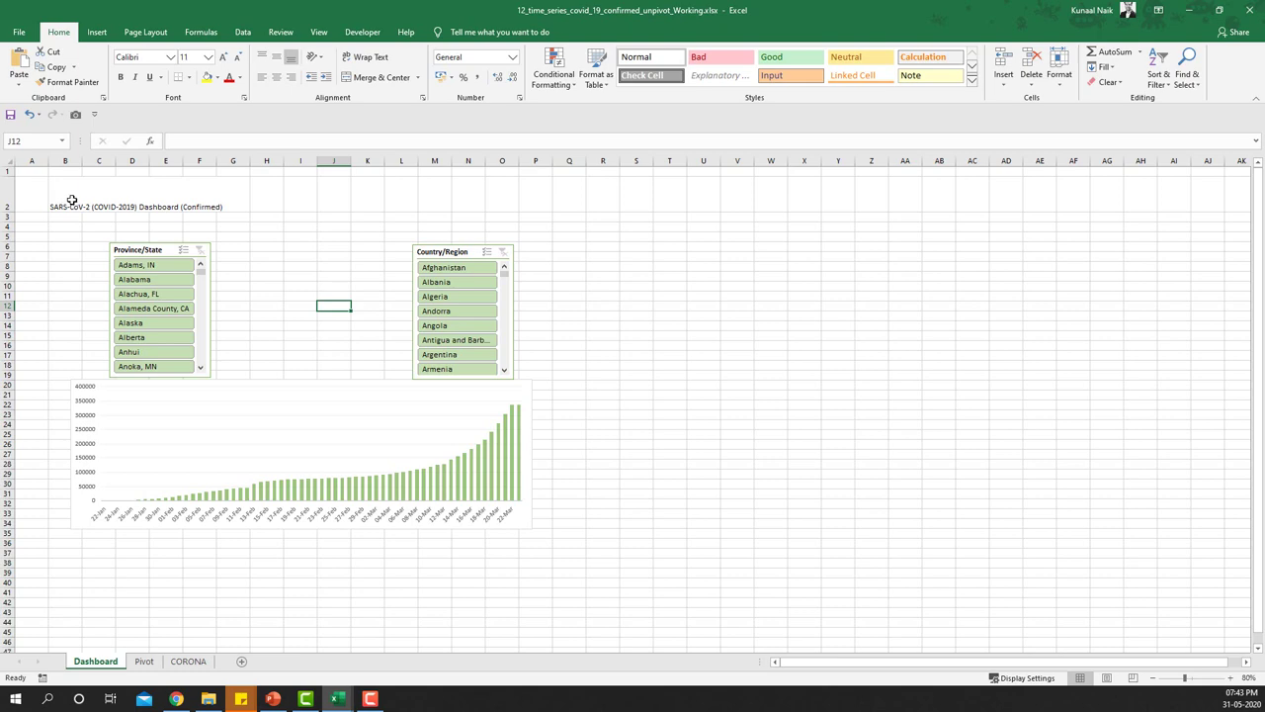
pyautogui.click(62, 194)
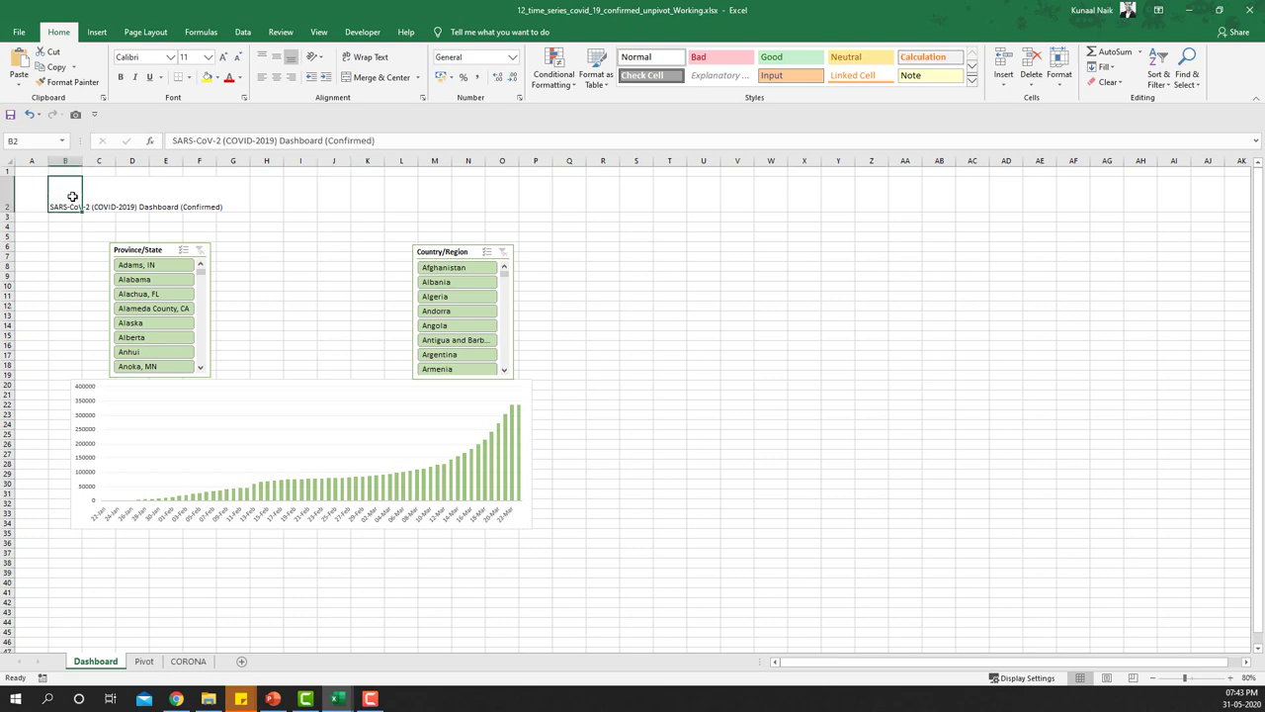
pyautogui.moveTo(51, 189); pyautogui.dragTo(1221, 186)
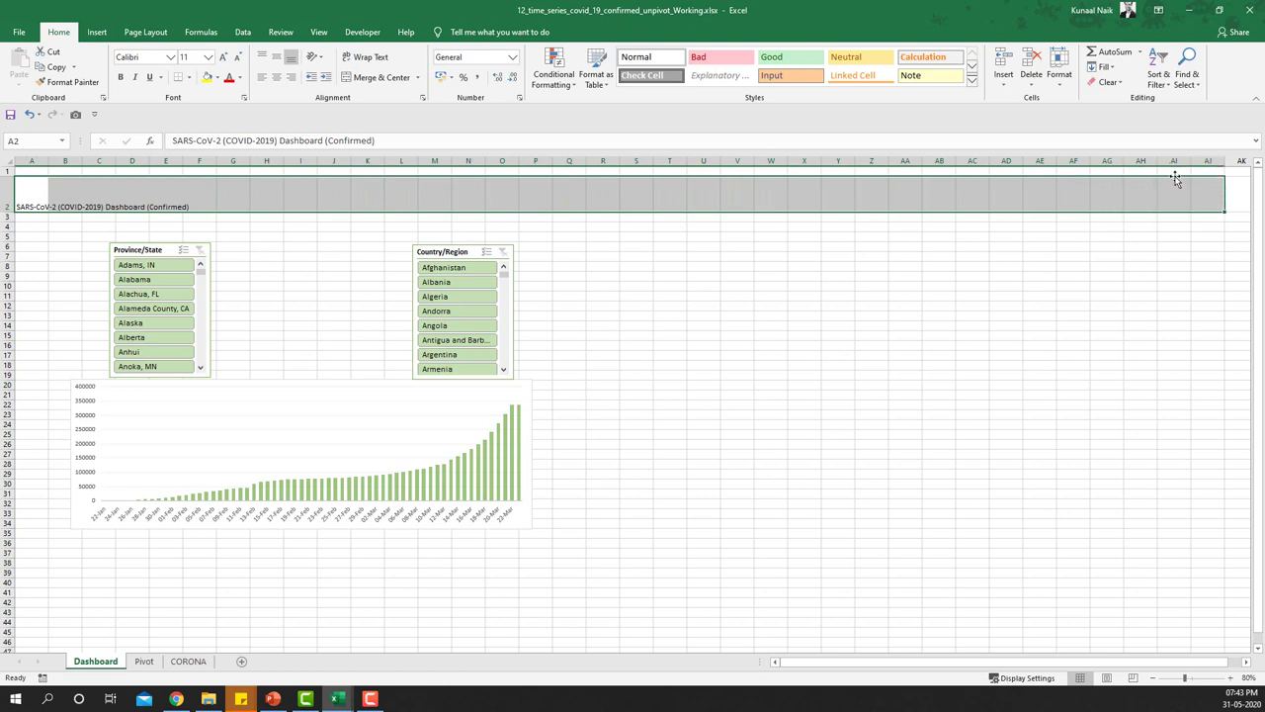
pyautogui.click(379, 77)
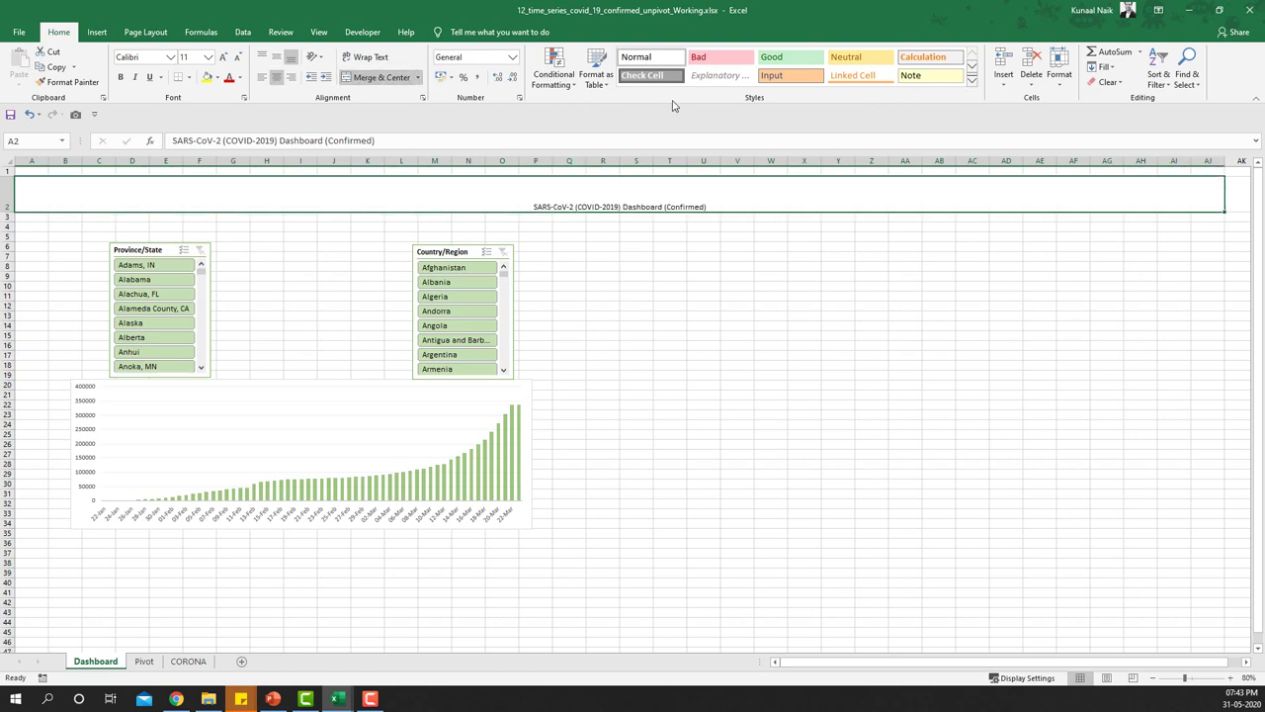
# - Apply the Heading 1 cell style to the dashboard title in A2 and enlarge its font size to 48
pyautogui.click(972, 80)
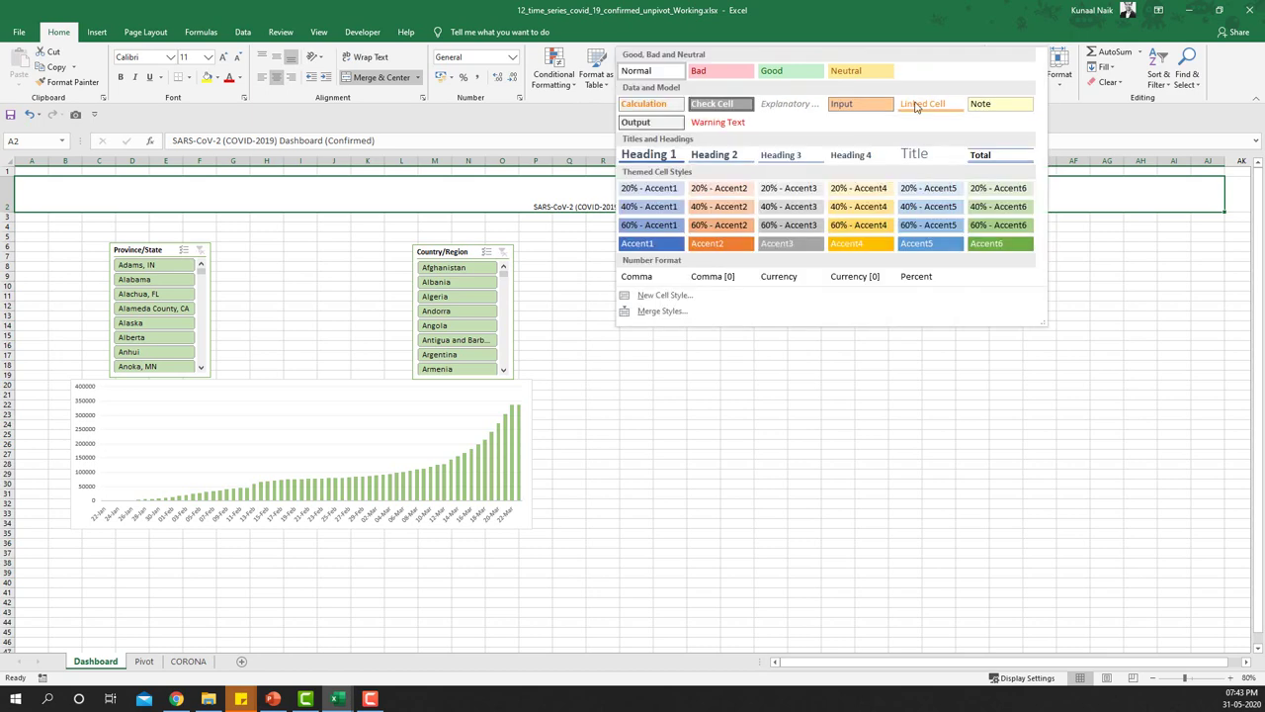
pyautogui.click(664, 156)
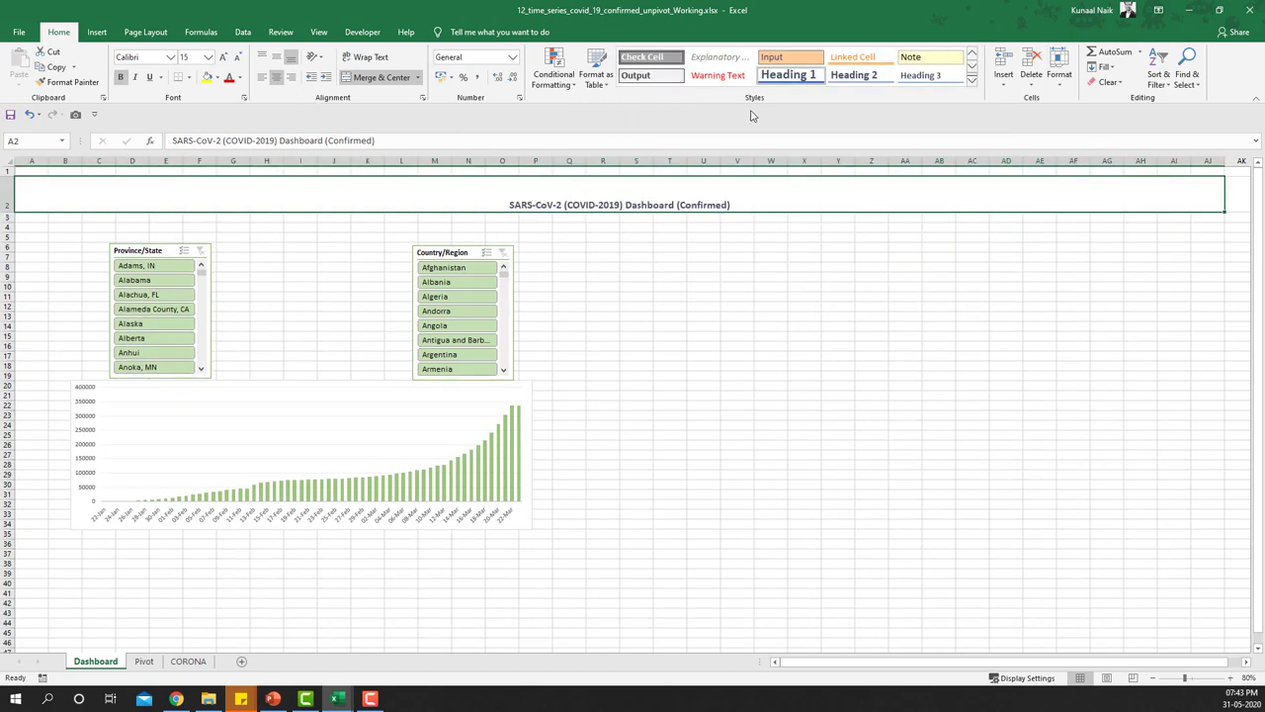
pyautogui.click(223, 57)
pyautogui.click(222, 57)
pyautogui.click(222, 57)
pyautogui.click(222, 57)
pyautogui.click(223, 57)
pyautogui.click(222, 57)
pyautogui.click(222, 57)
pyautogui.click(222, 57)
pyautogui.click(223, 58)
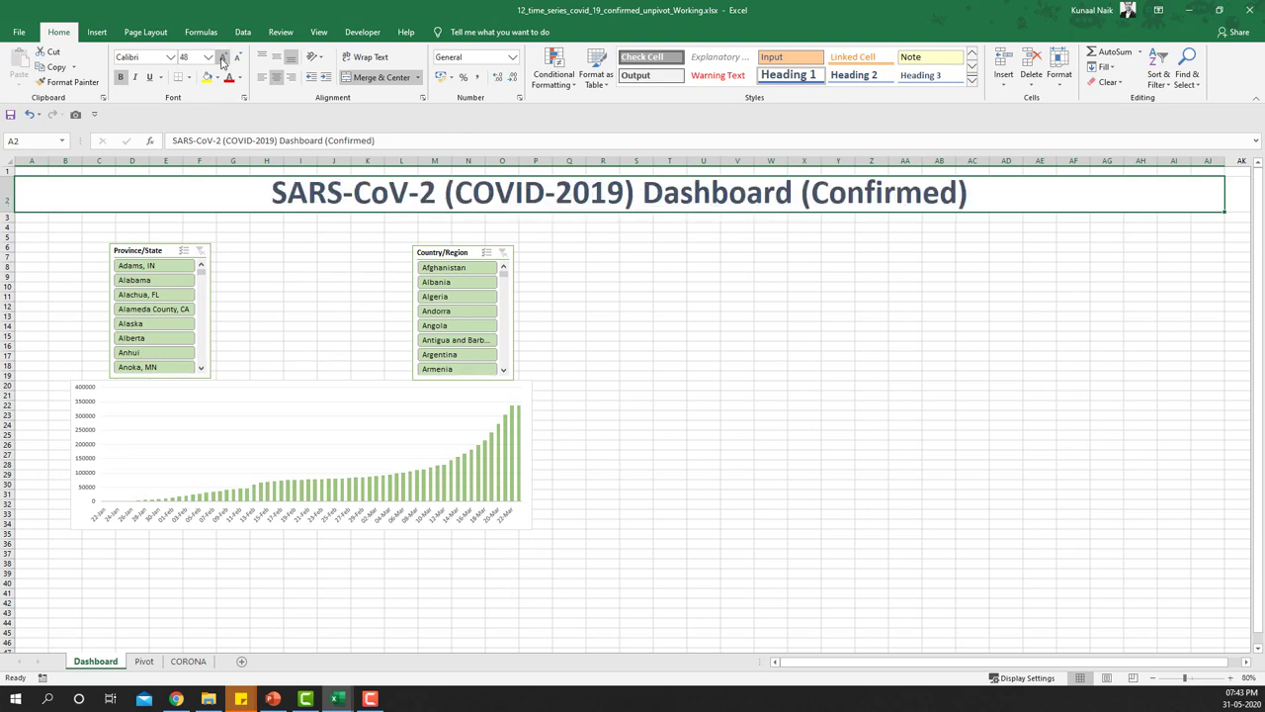
pyautogui.click(738, 296)
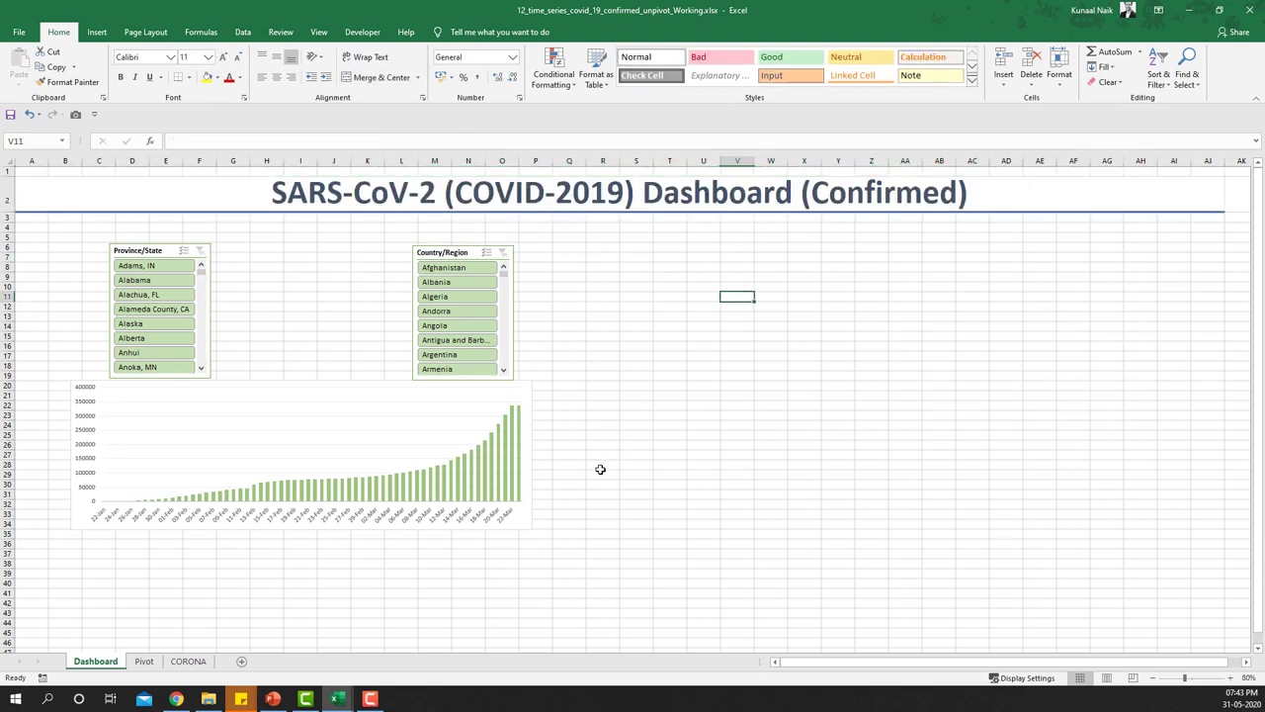
pyautogui.click(174, 191)
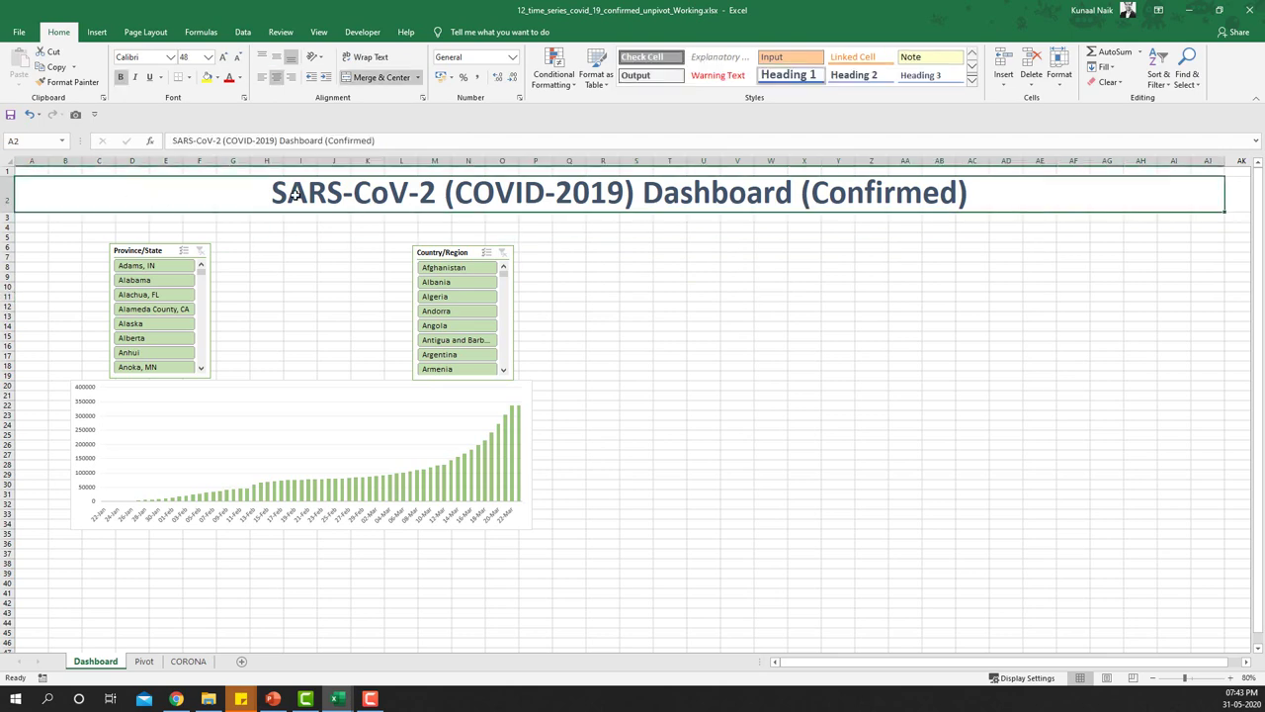
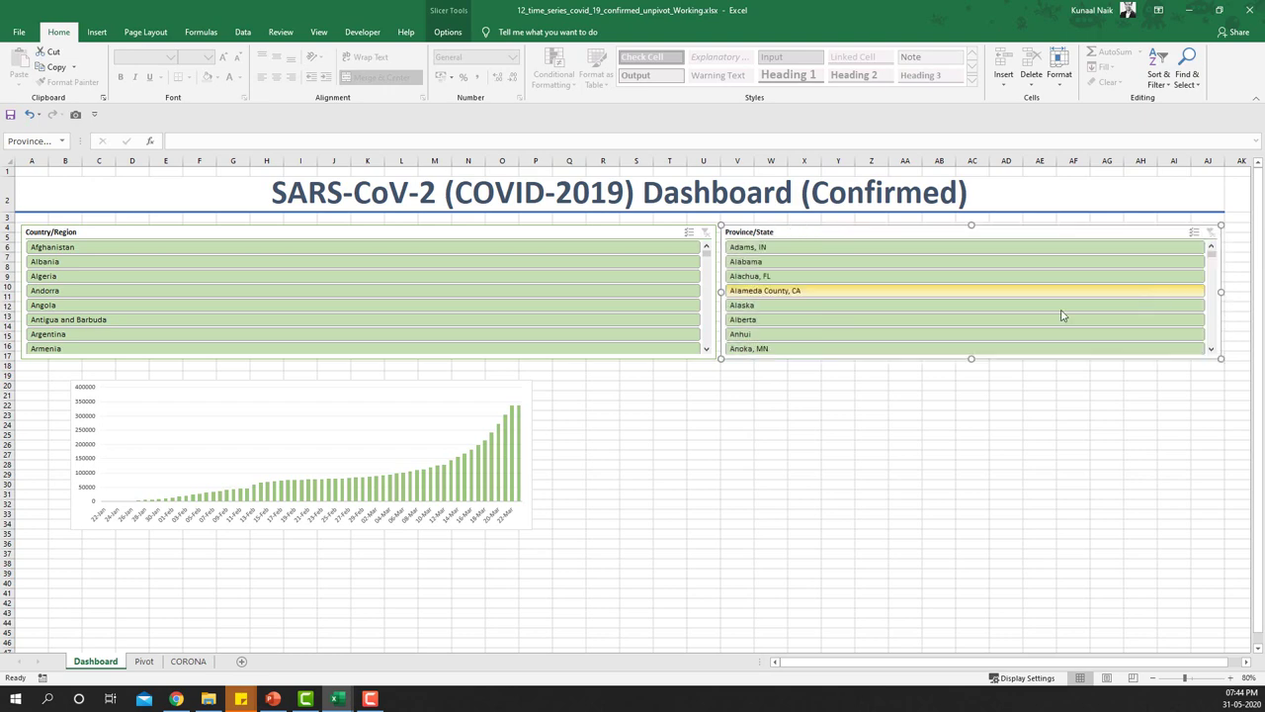
# - Narrow the Province/State slicer so that it starts at column X, and arrange the Country/Region slicer's buttons in 9 columns
pyautogui.moveTo(721, 291); pyautogui.dragTo(785, 293)
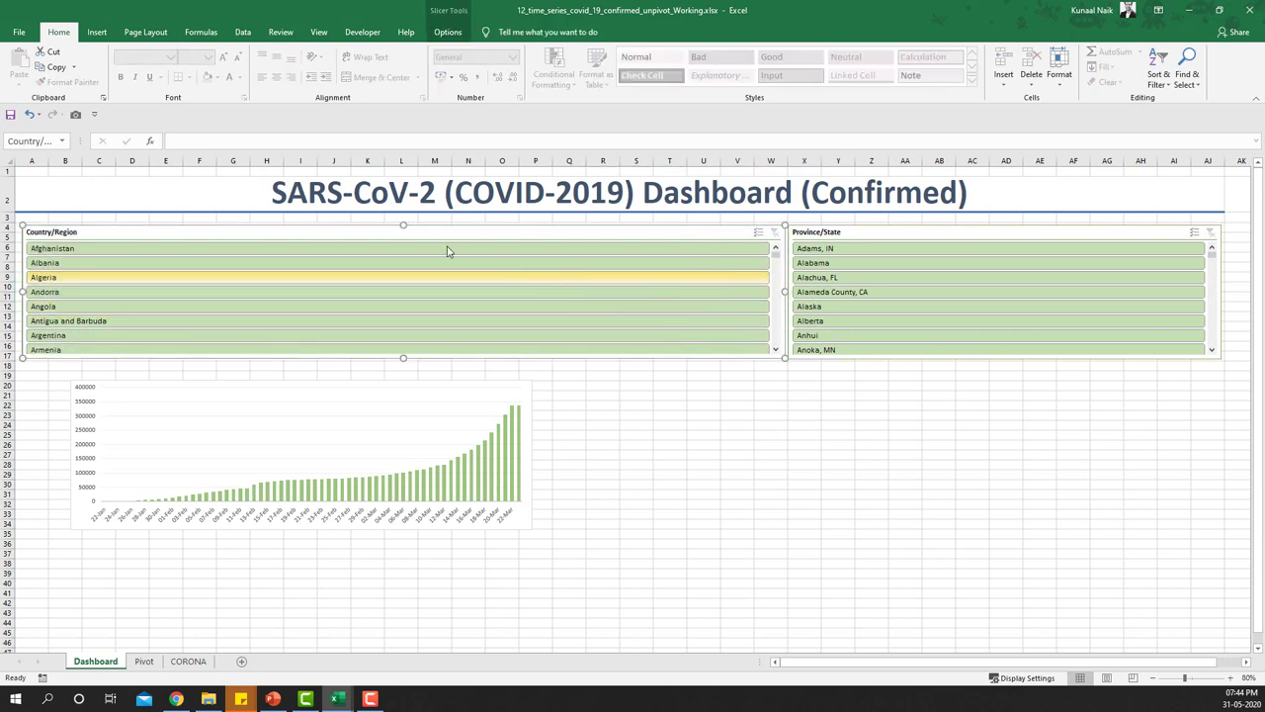
pyautogui.scroll(-5, 161, 282)
pyautogui.scroll(5, 161, 282)
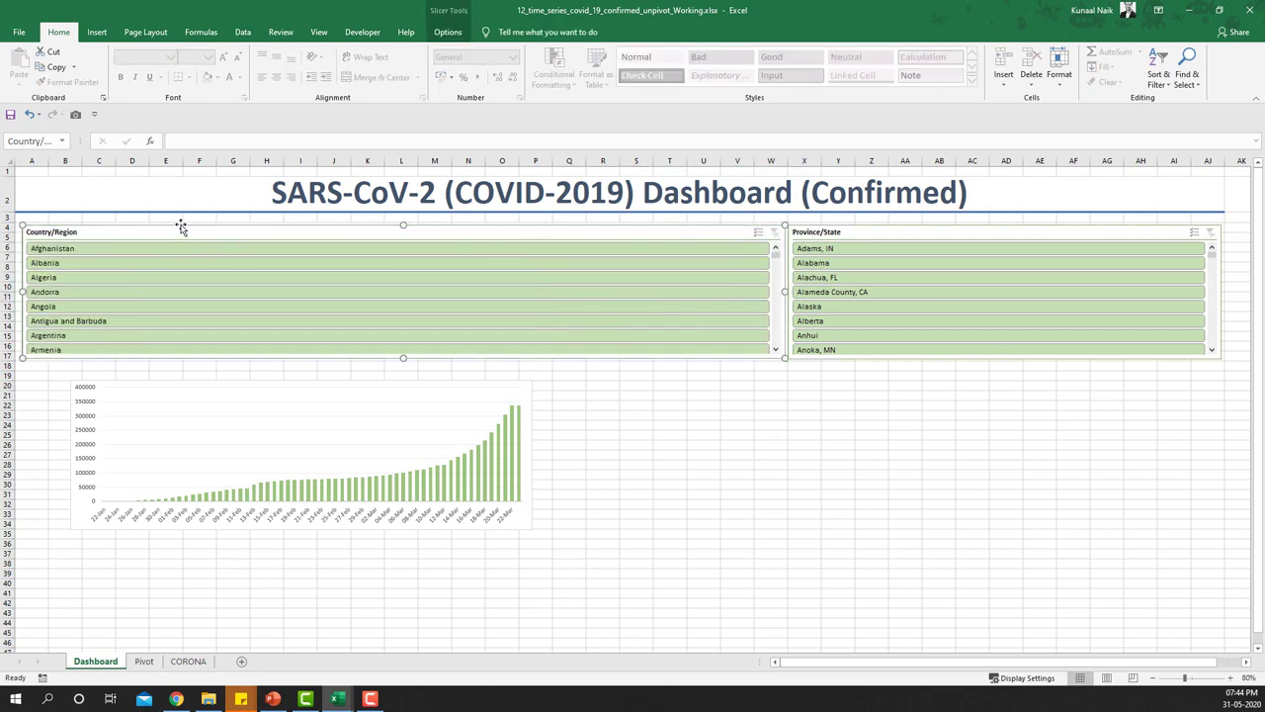
pyautogui.click(448, 37)
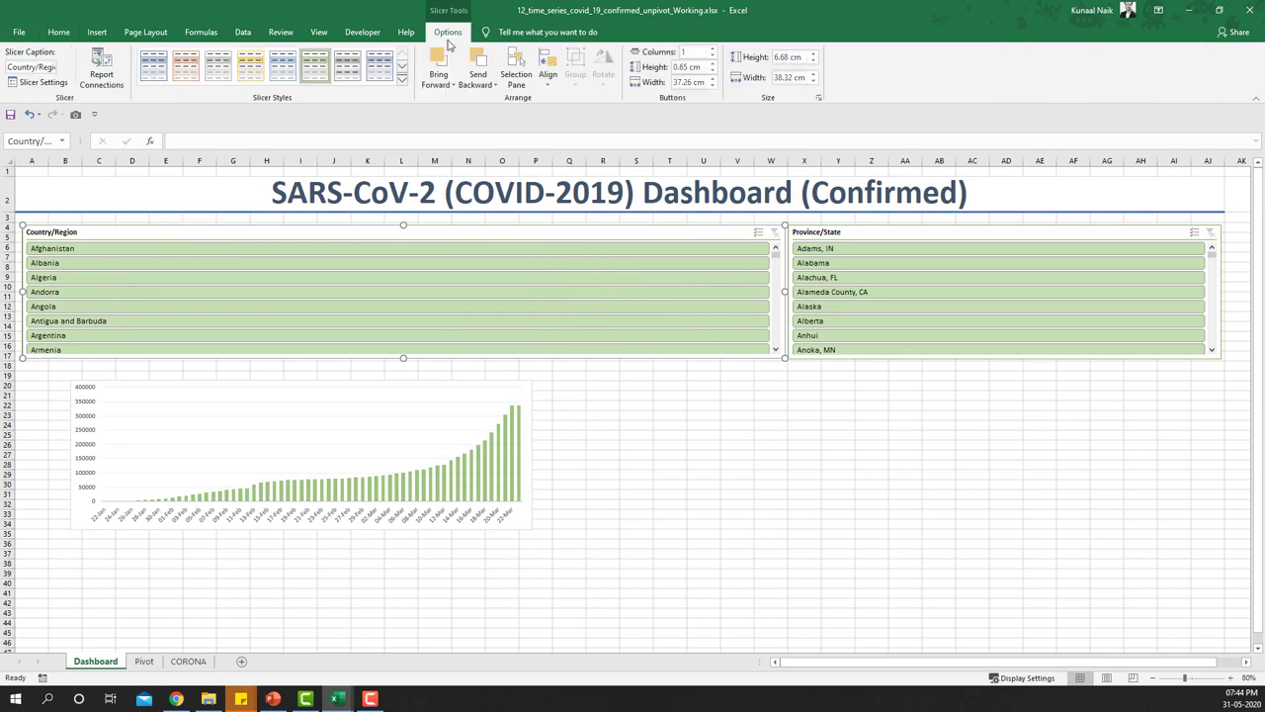
pyautogui.click(711, 52)
pyautogui.click(711, 51)
pyautogui.click(711, 52)
pyautogui.click(711, 51)
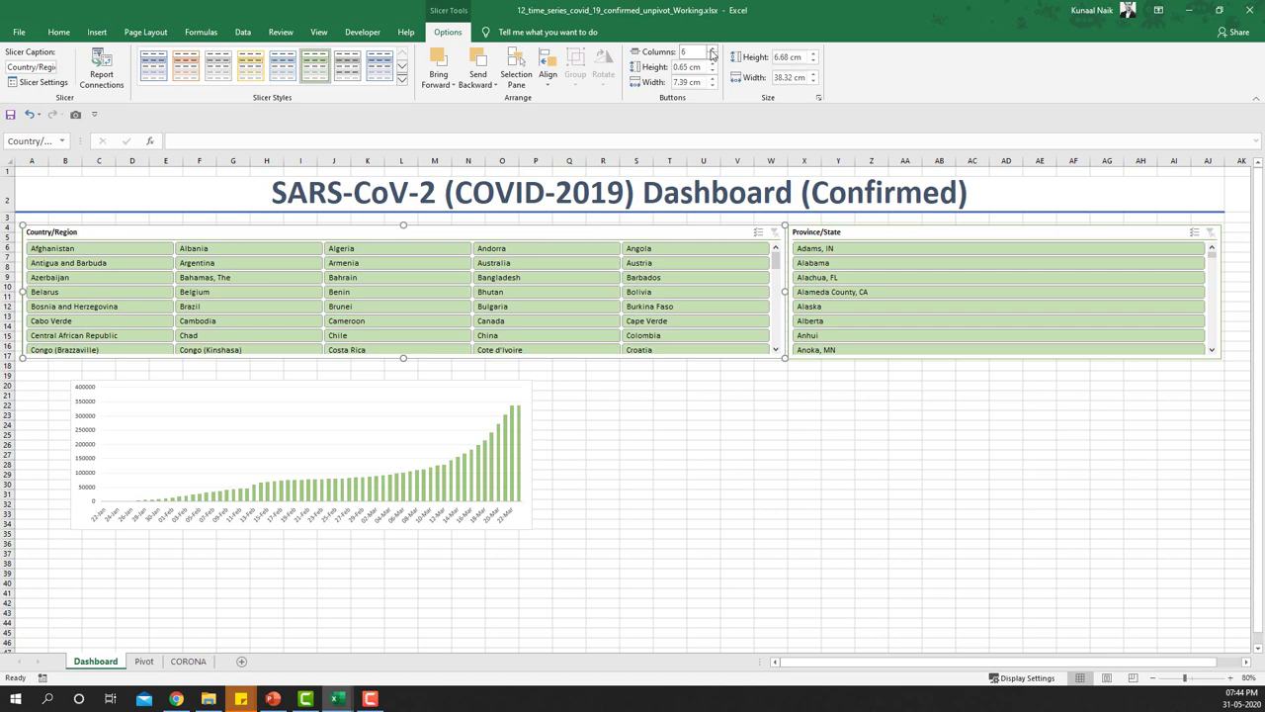
pyautogui.click(711, 51)
pyautogui.click(711, 52)
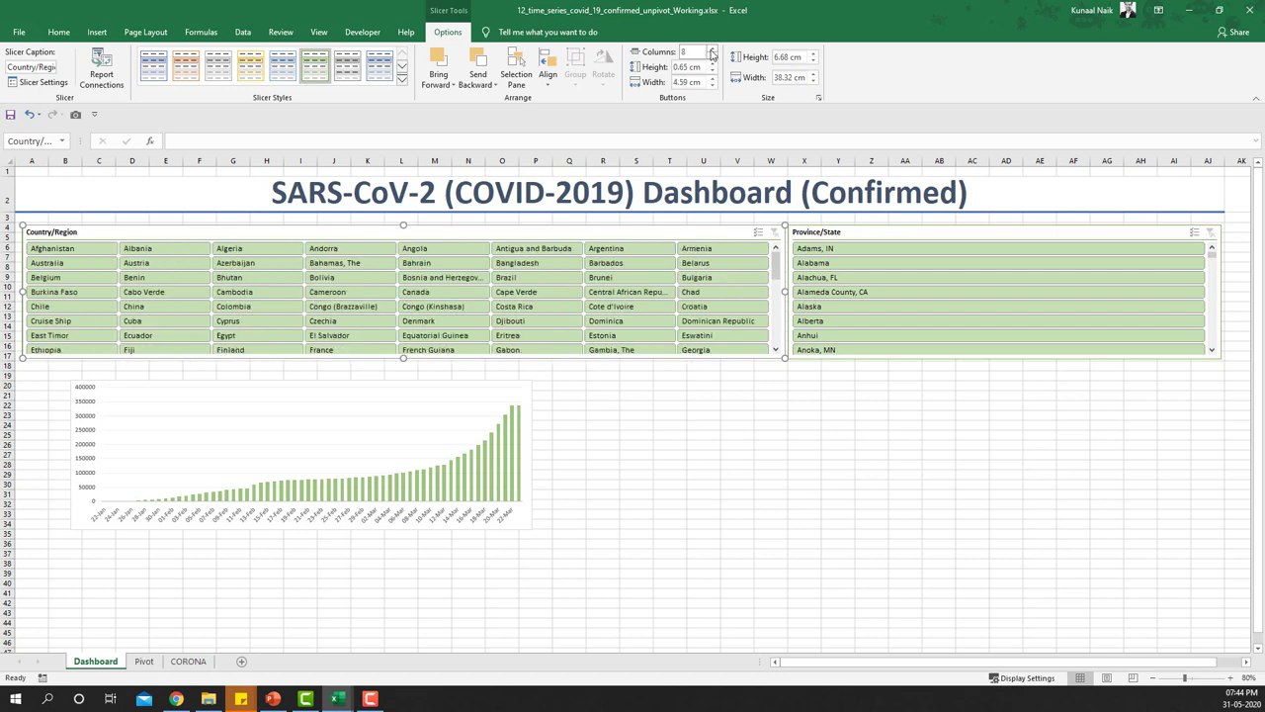
pyautogui.click(711, 51)
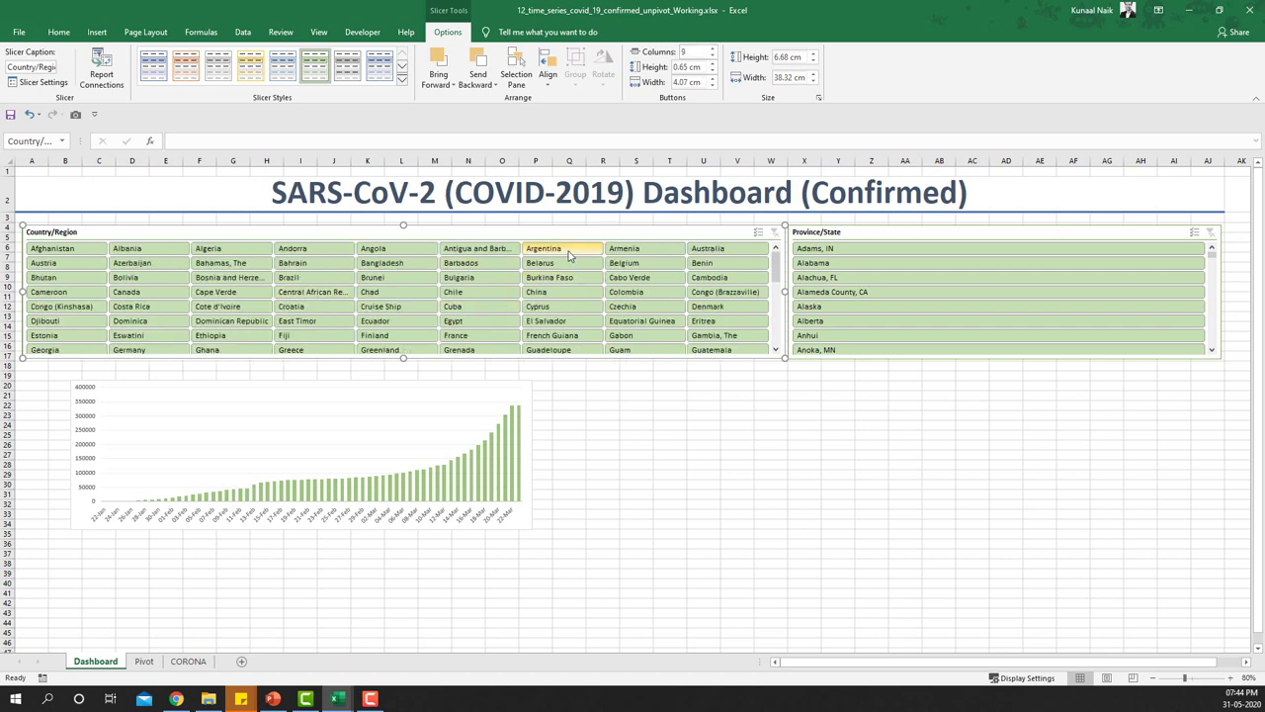
# - Arrange the Province/State slicer's buttons in 6 columns, and filter the dashboard to China and its province Hubei
pyautogui.click(874, 234)
pyautogui.click(712, 52)
pyautogui.click(712, 52)
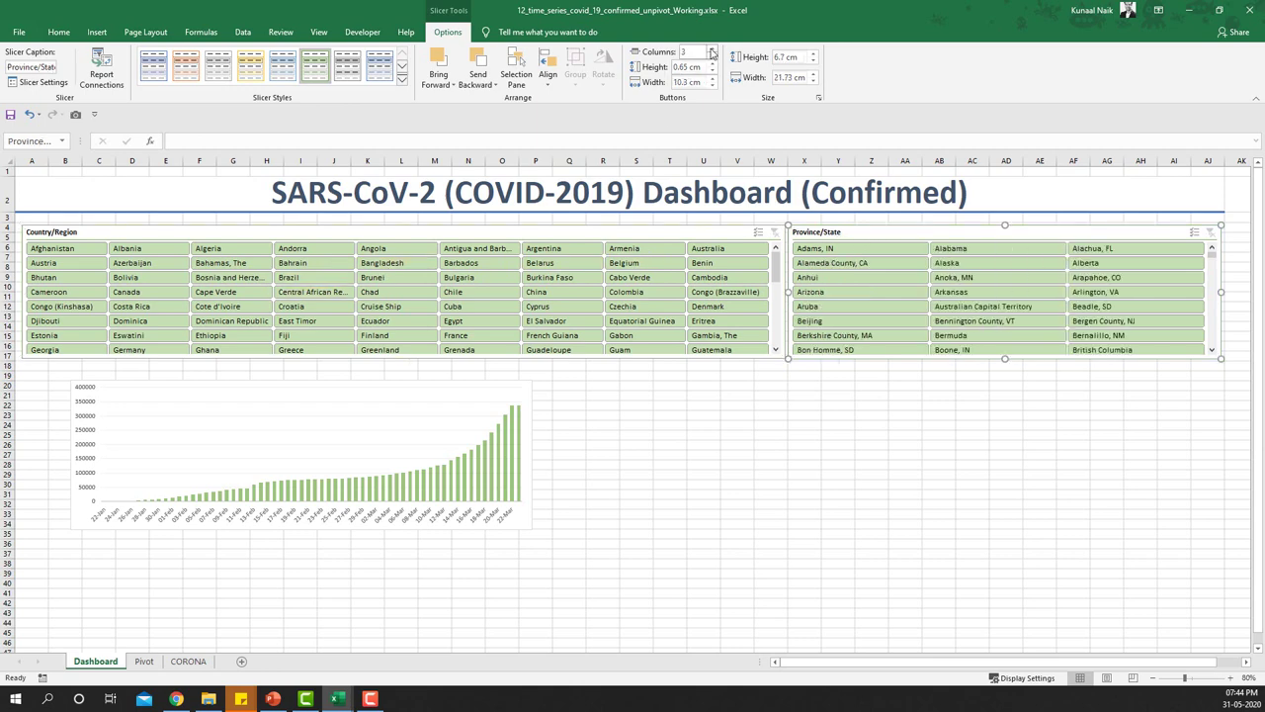
pyautogui.click(712, 52)
pyautogui.click(712, 52)
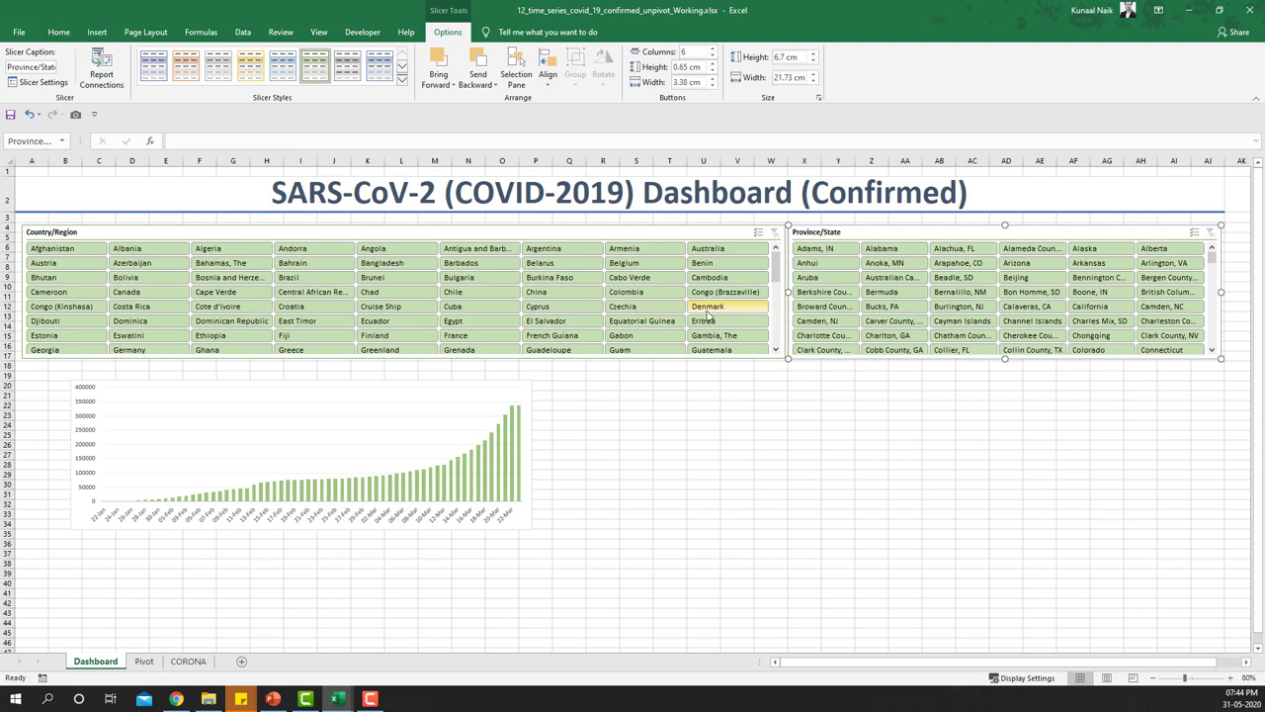
pyautogui.click(544, 292)
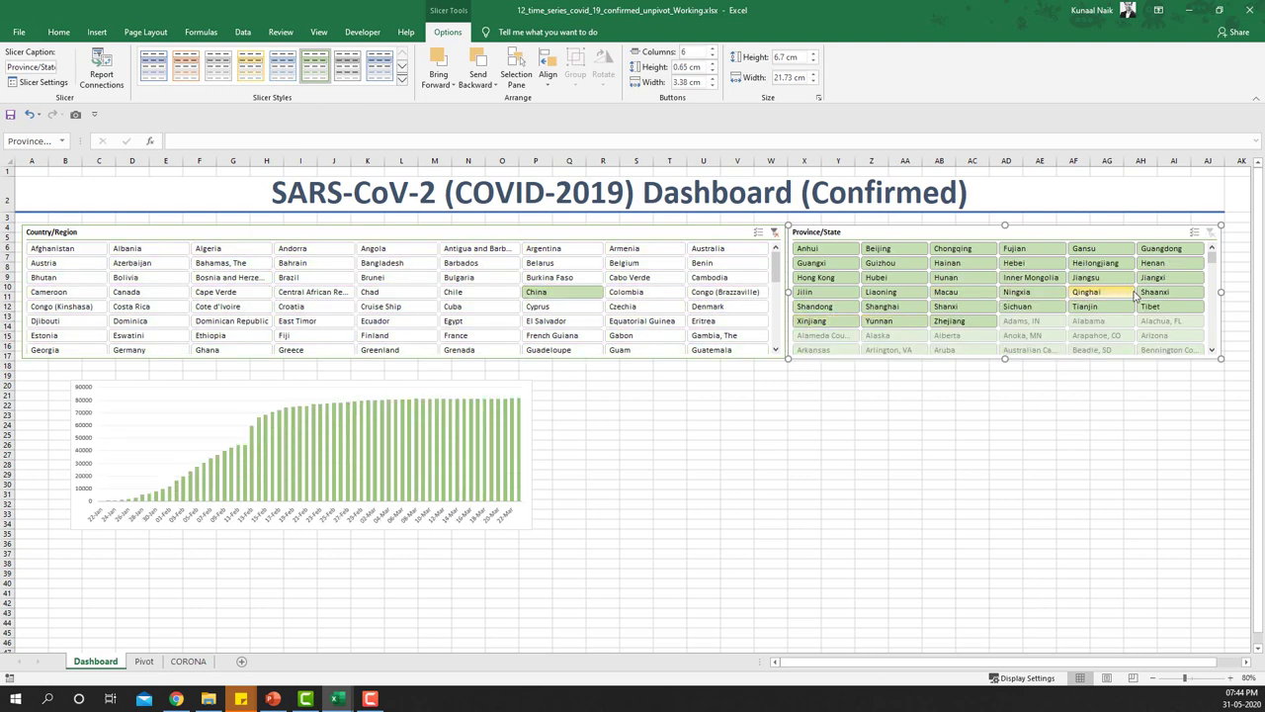
pyautogui.click(876, 277)
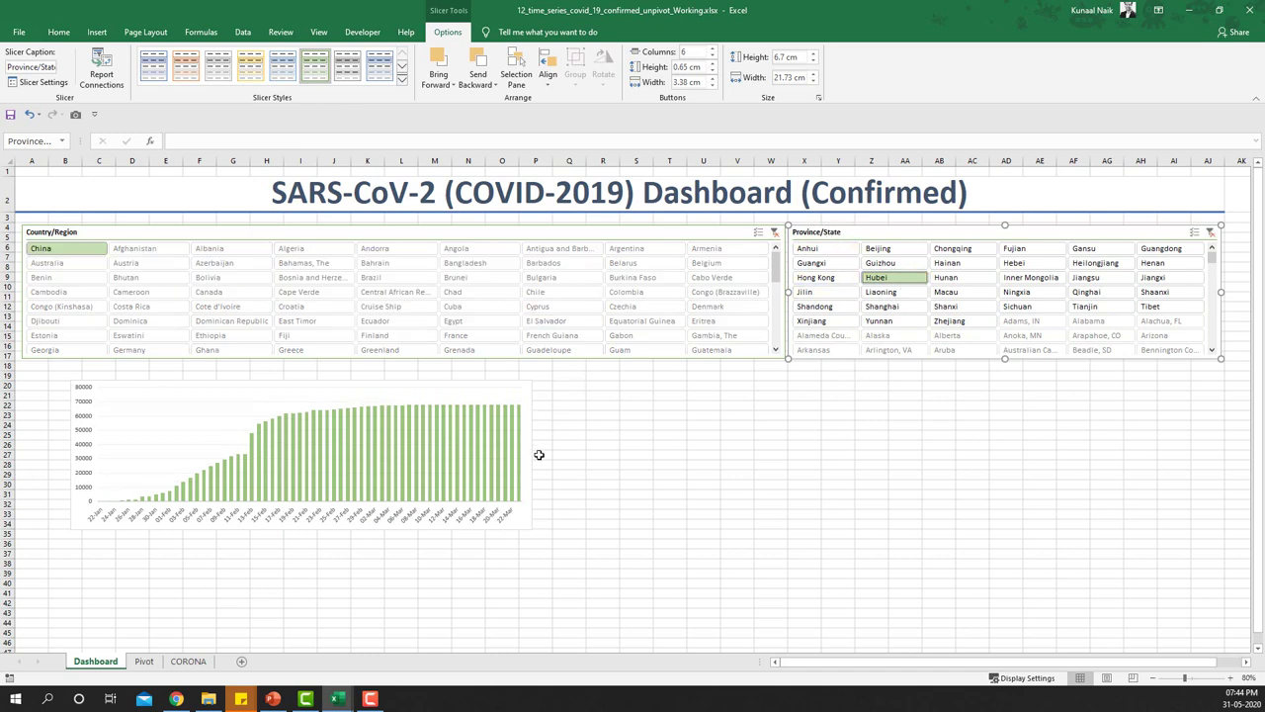
# - Move and enlarge the PivotChart so it fills the area below both slicers, from column A to AJ and about rows 18 to 45
pyautogui.moveTo(533, 441); pyautogui.dragTo(489, 552)
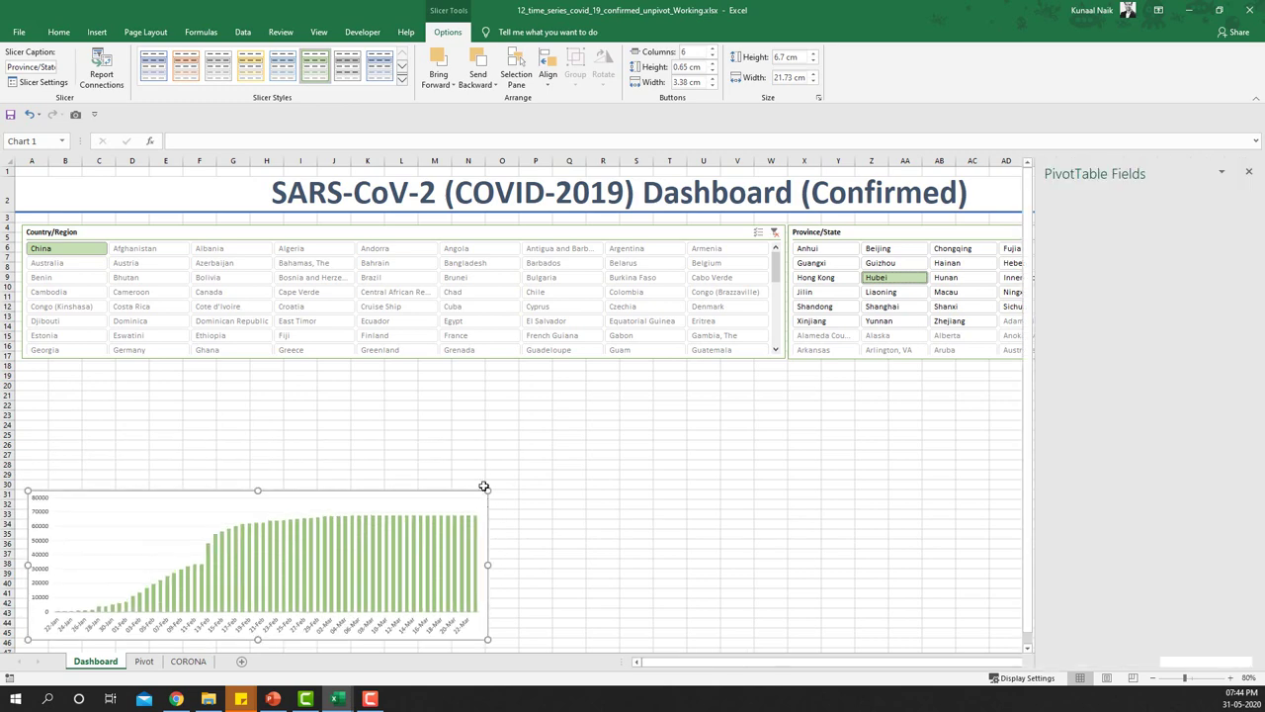
pyautogui.moveTo(488, 488); pyautogui.dragTo(820, 368)
pyautogui.click(936, 479)
pyautogui.click(819, 508)
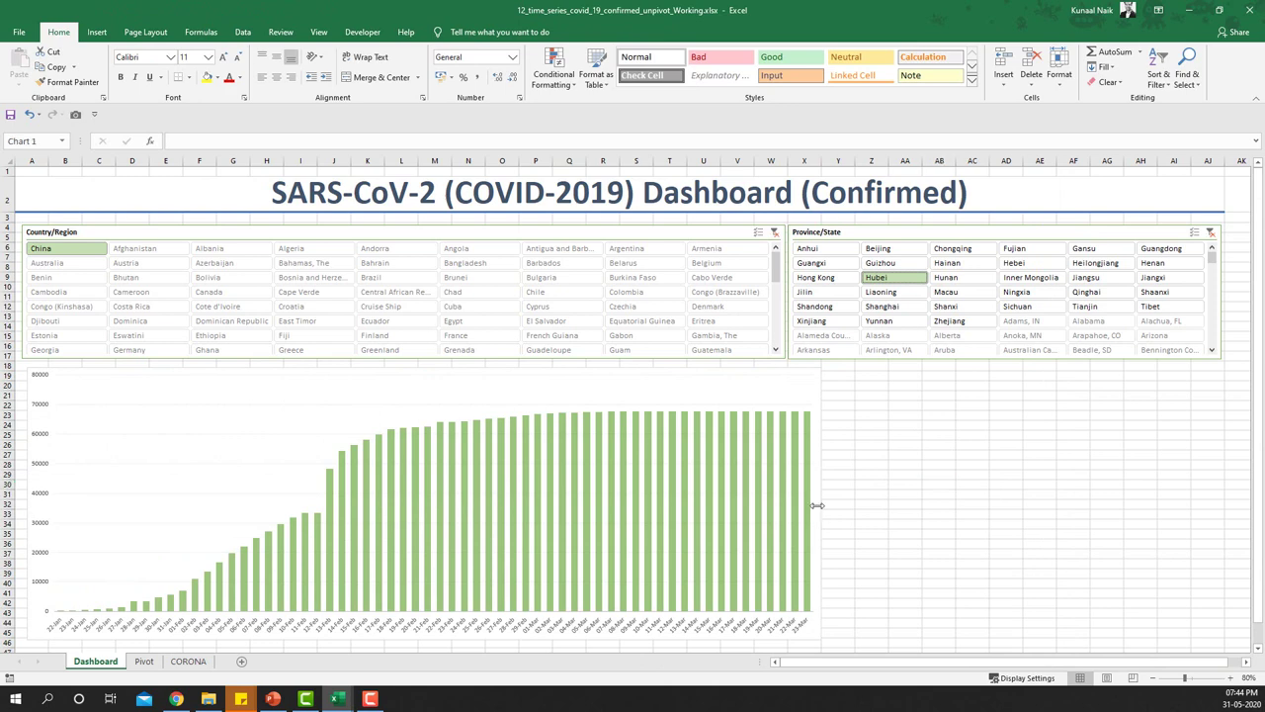
pyautogui.moveTo(821, 504); pyautogui.dragTo(994, 489)
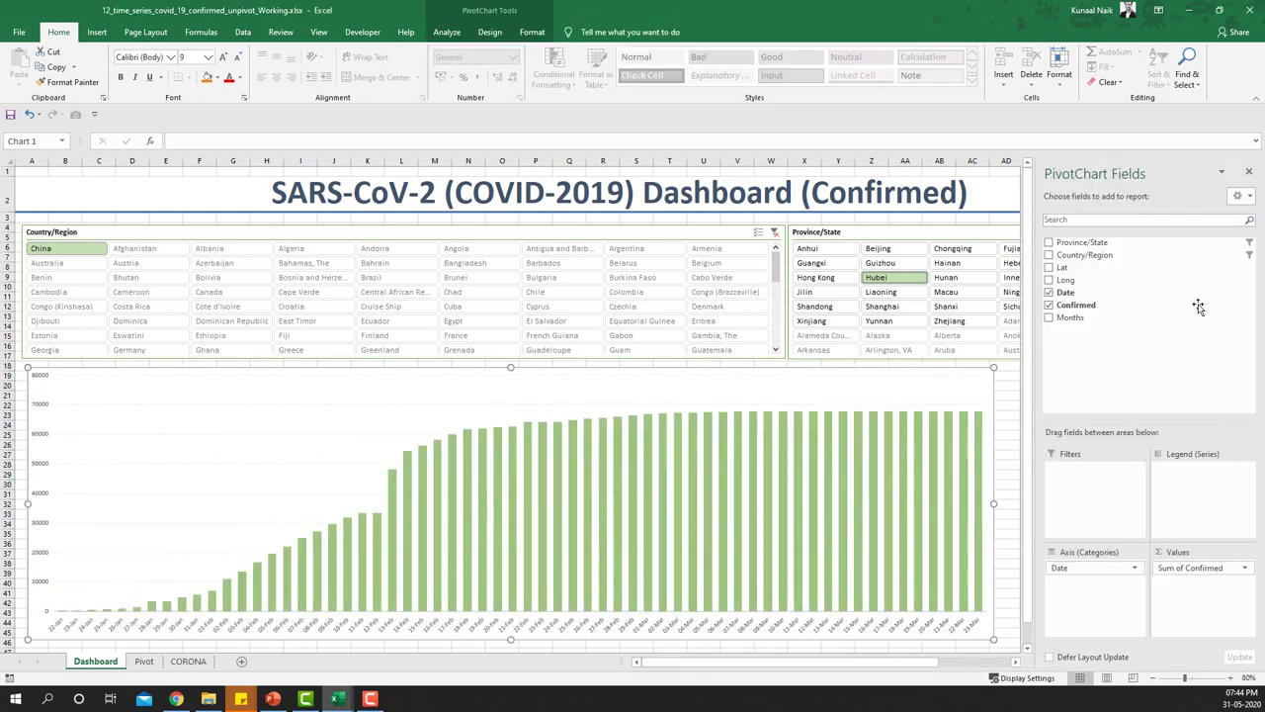
pyautogui.click(1250, 174)
pyautogui.moveTo(994, 501); pyautogui.dragTo(1221, 492)
pyautogui.moveTo(19, 504); pyautogui.dragTo(20, 504)
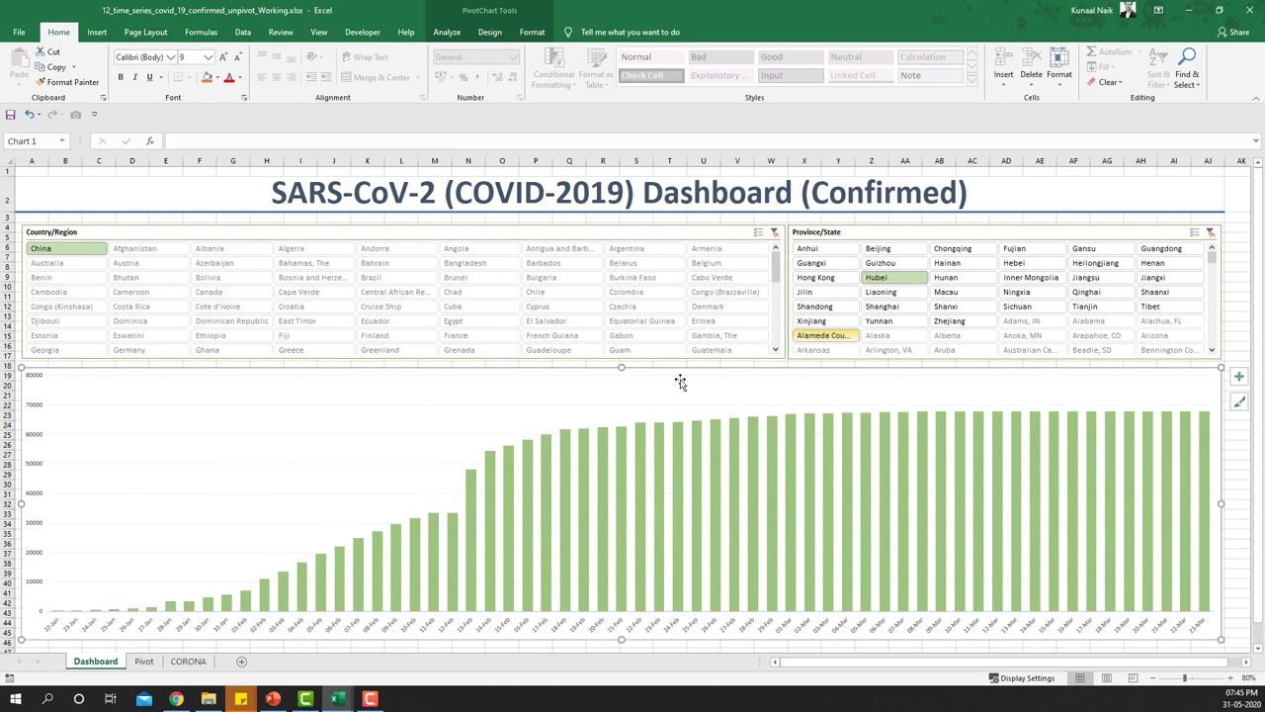
pyautogui.click(678, 215)
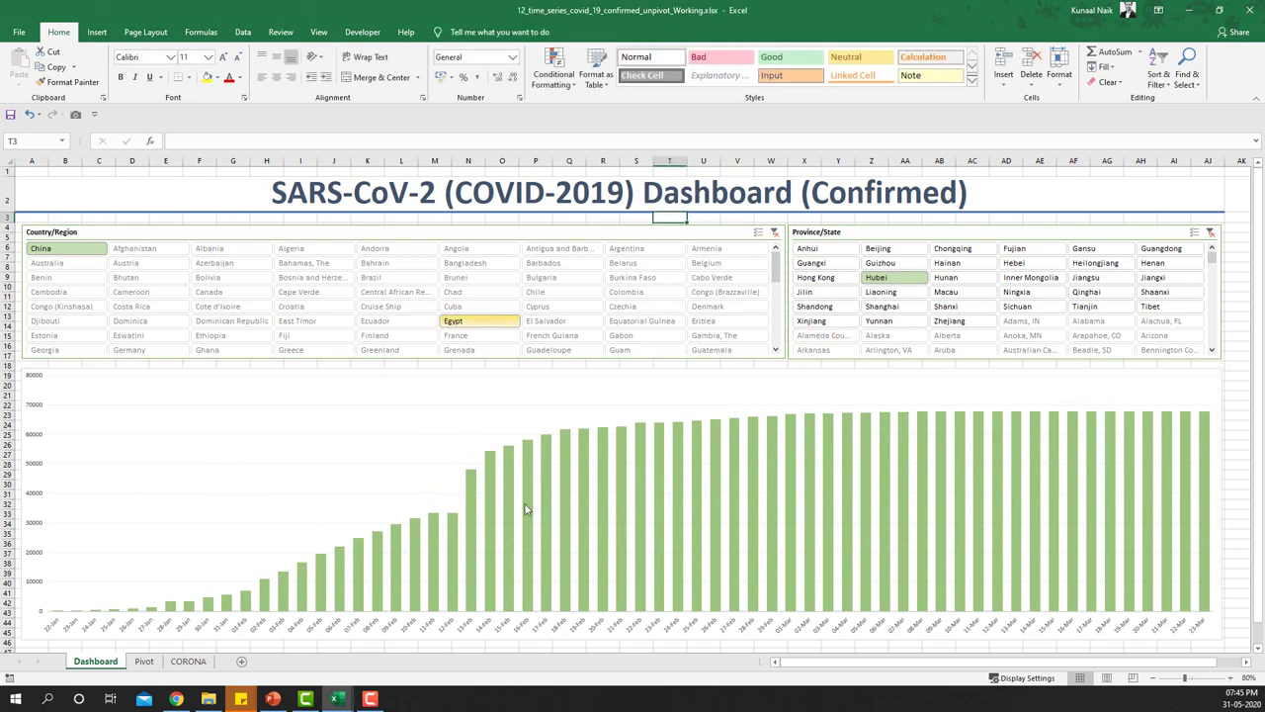
# - Add data labels in the Data Callout style to the PivotChart's column series
pyautogui.click(544, 464)
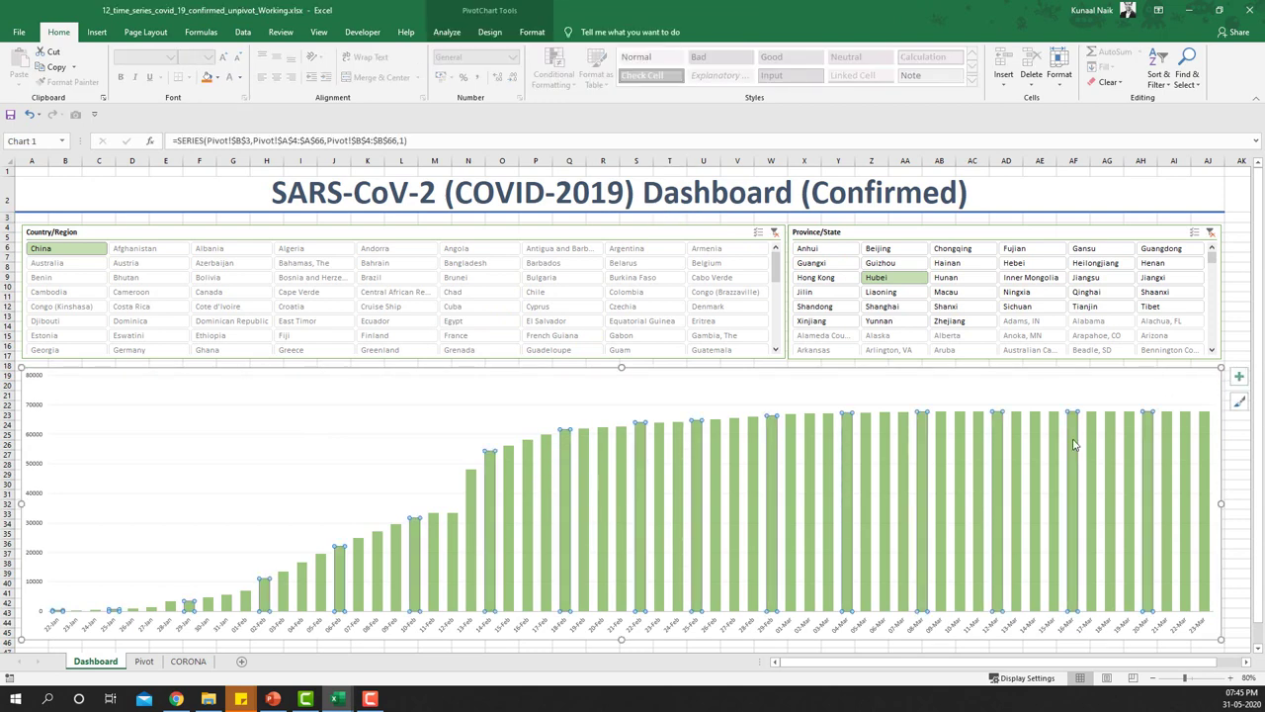
pyautogui.click(1238, 377)
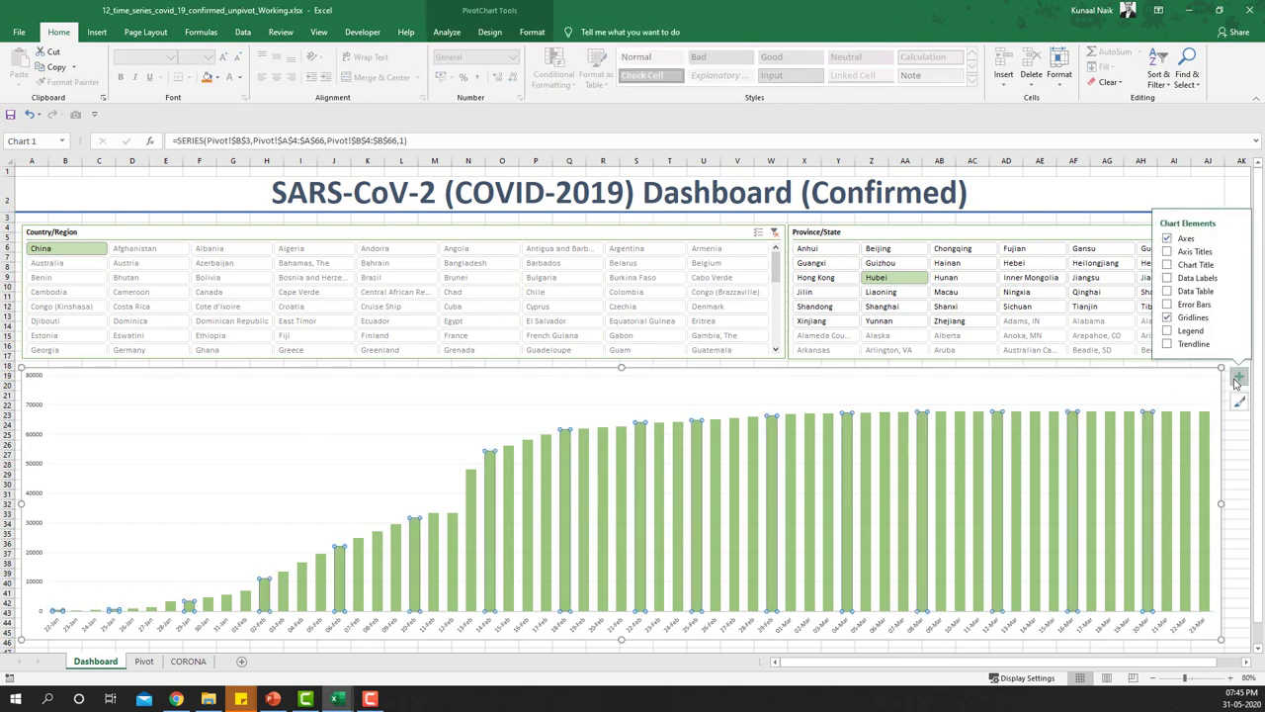
pyautogui.click(1236, 278)
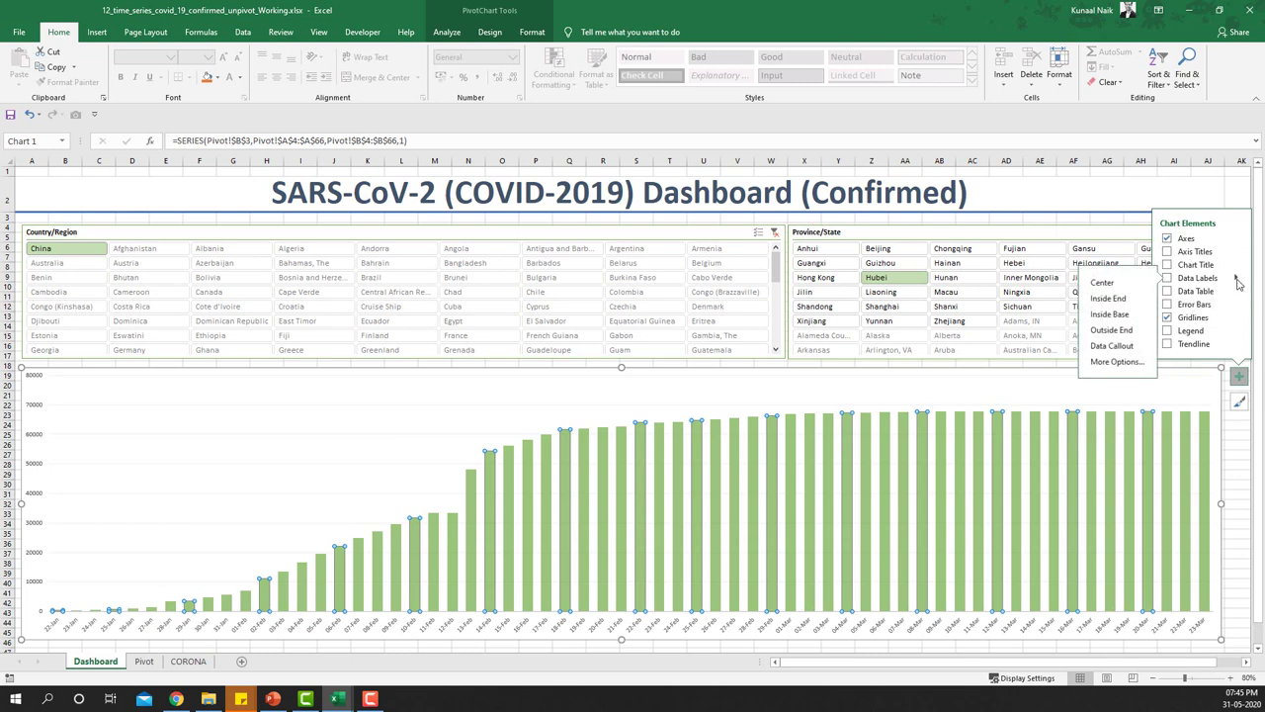
pyautogui.click(1110, 346)
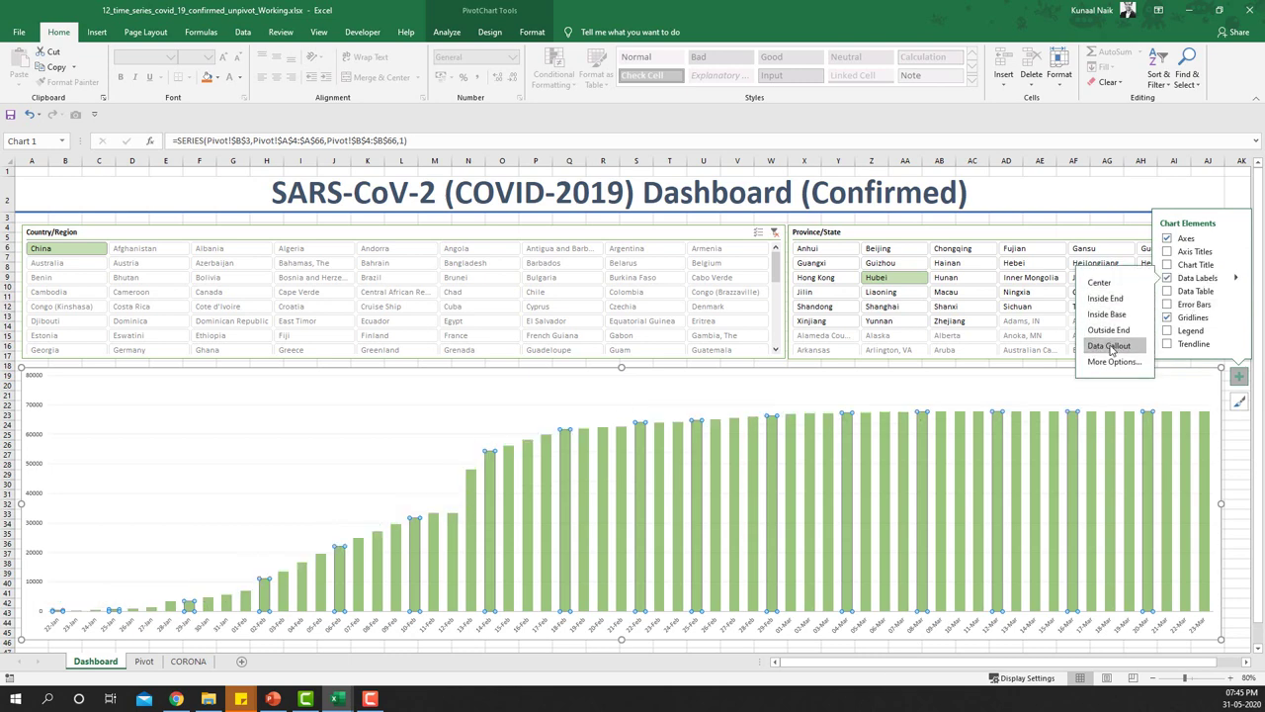
pyautogui.click(1241, 445)
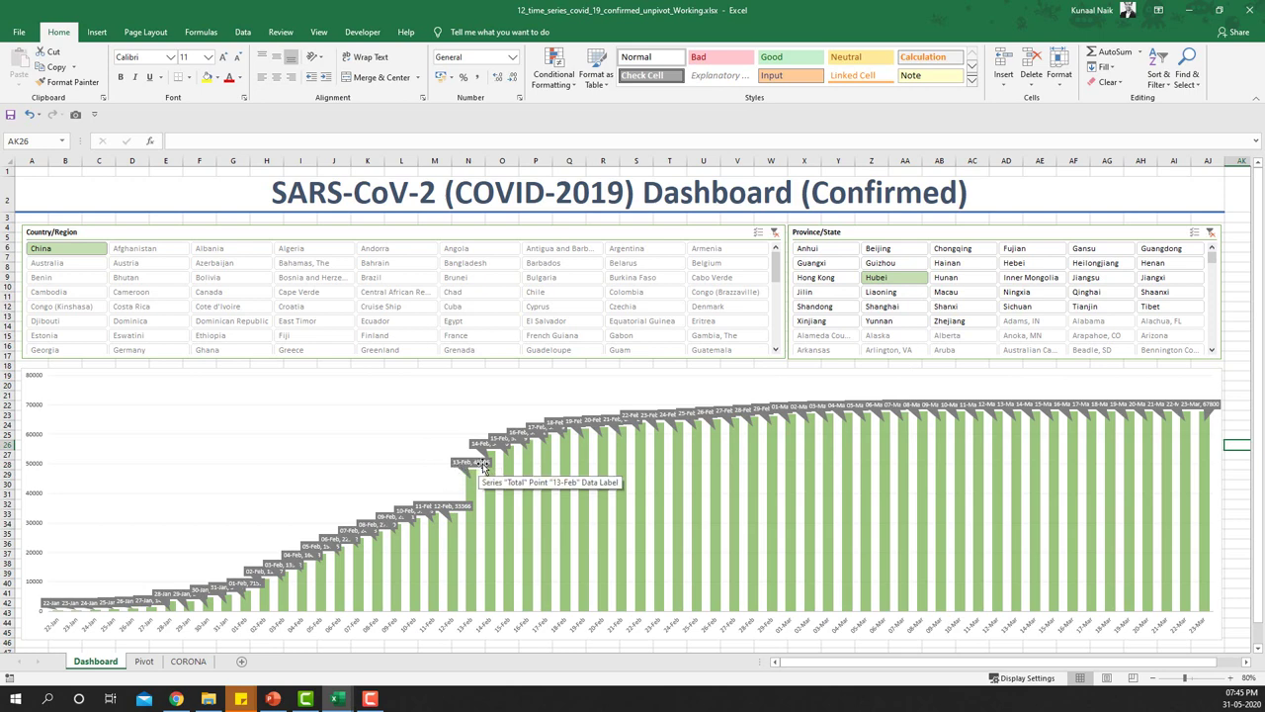
# - Compare with the Completed workbook's chart labels, and remove the category name from the Working chart's data labels so they contain only the value
pyautogui.moveTo(336, 699)
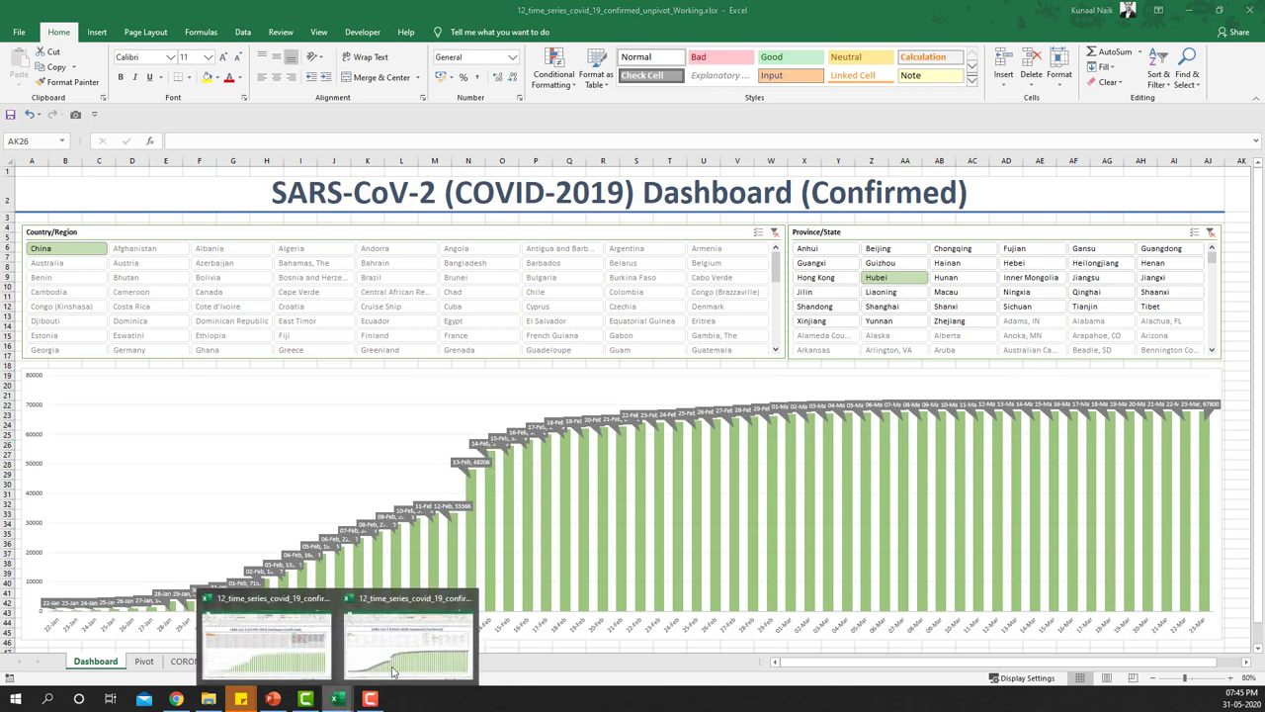
pyautogui.click(265, 642)
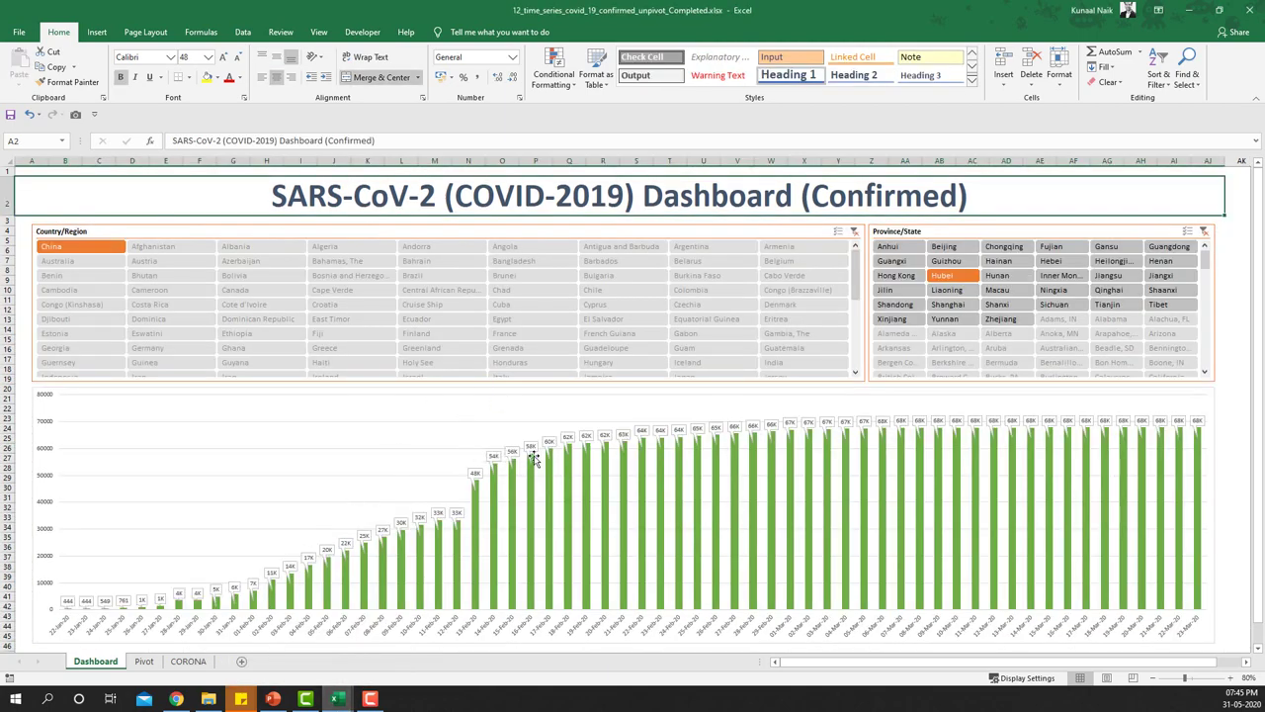
pyautogui.click(1189, 9)
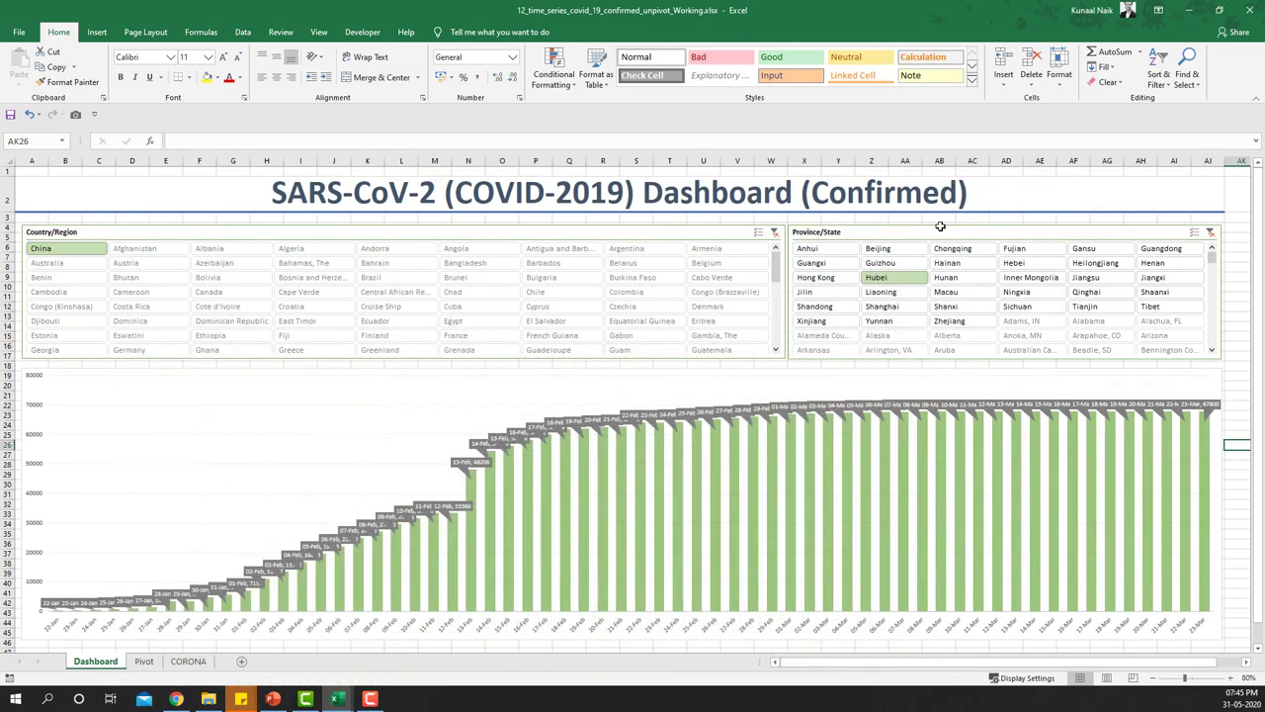
pyautogui.click(668, 421)
pyautogui.rightClick(668, 420)
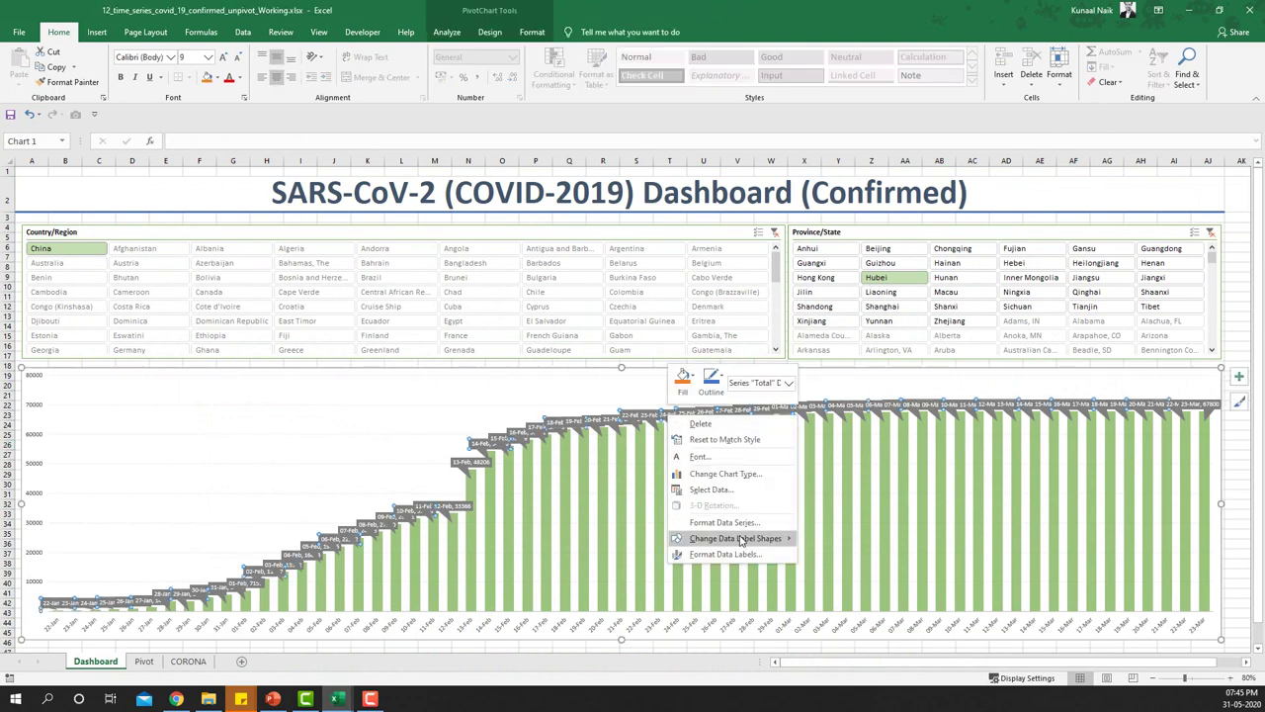
pyautogui.click(744, 553)
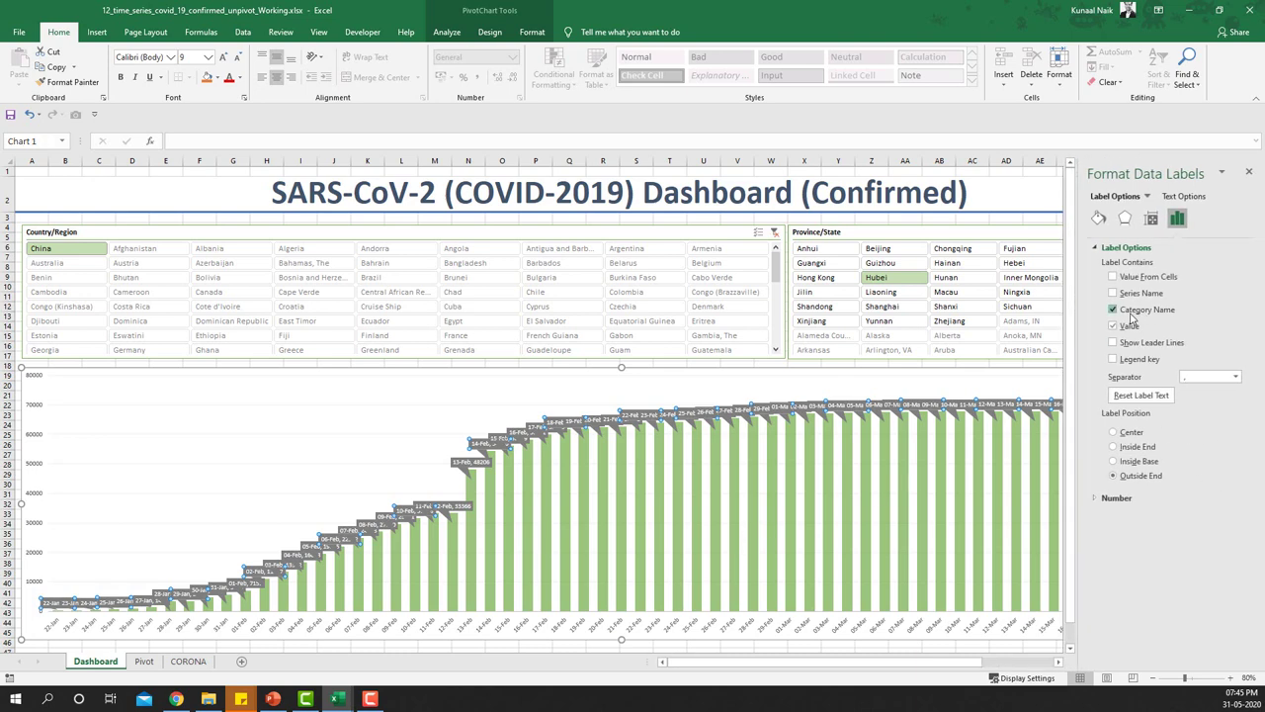
pyautogui.click(1132, 312)
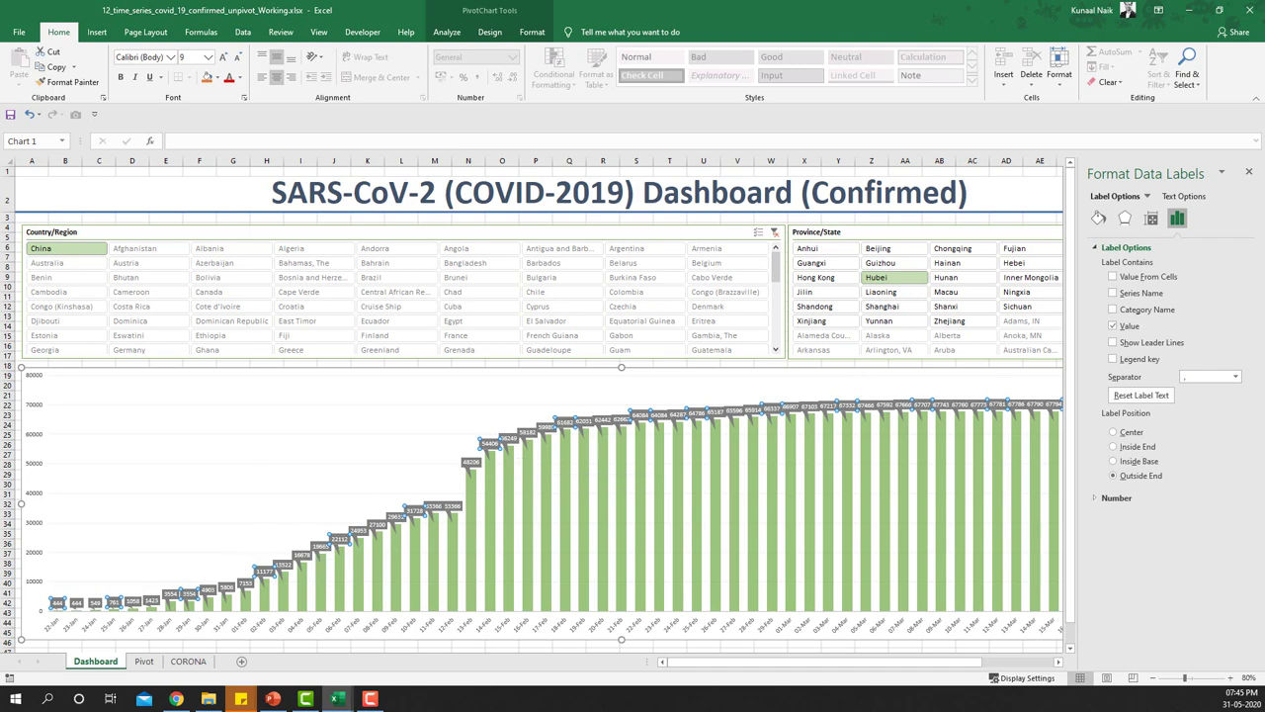
pyautogui.press('Escape')
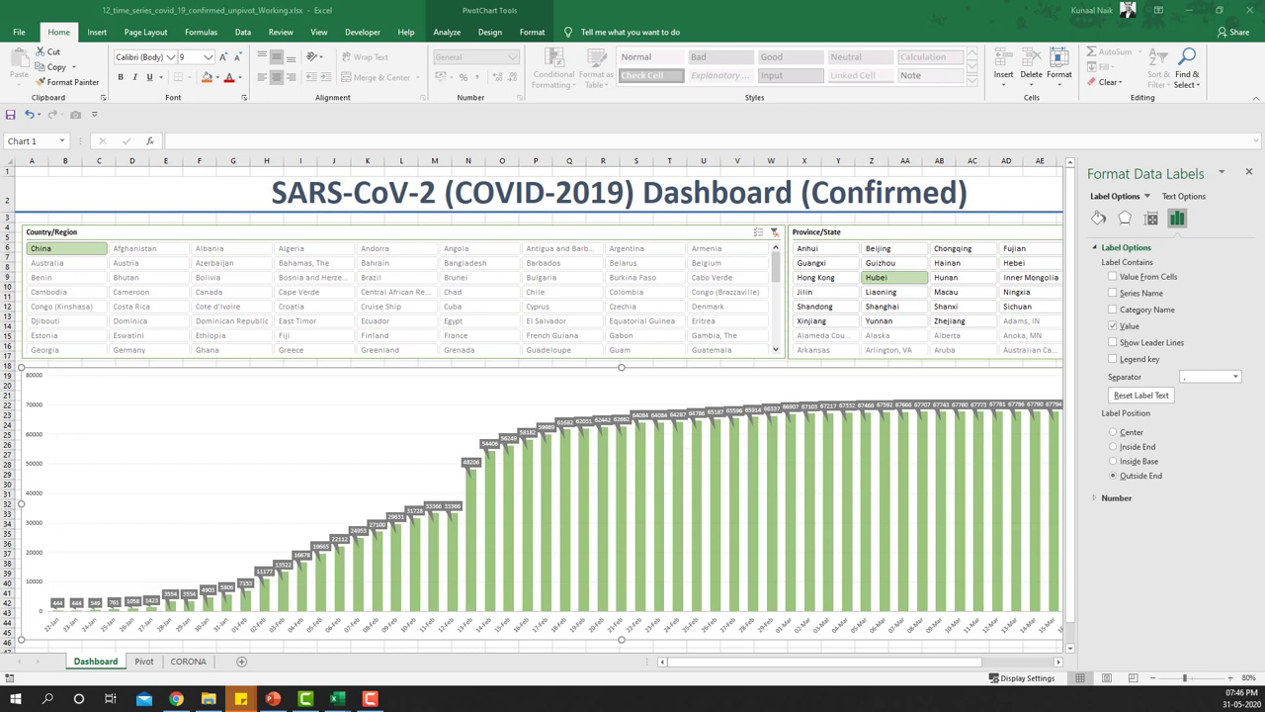
# - Apply the custom number format [>=1000]#,##0,"K";0 to the PivotChart's data labels
pyautogui.click(1112, 498)
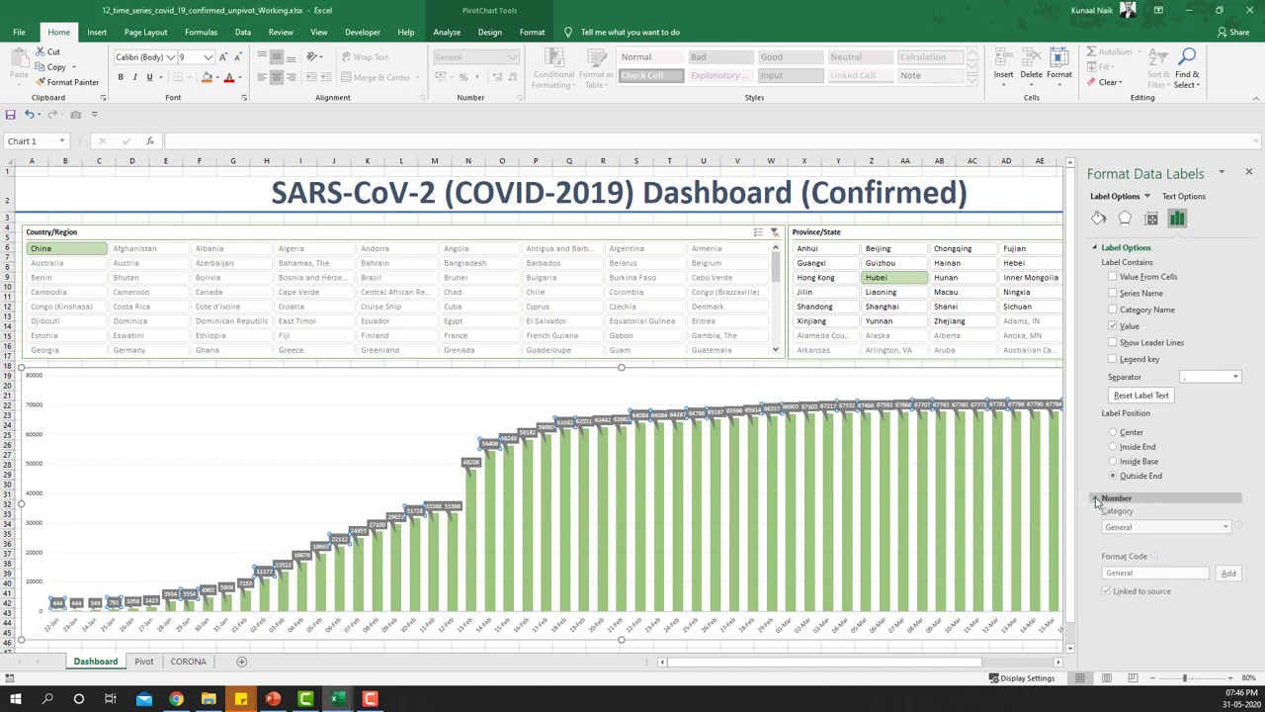
pyautogui.click(1146, 575)
pyautogui.moveTo(1146, 576); pyautogui.dragTo(1065, 570)
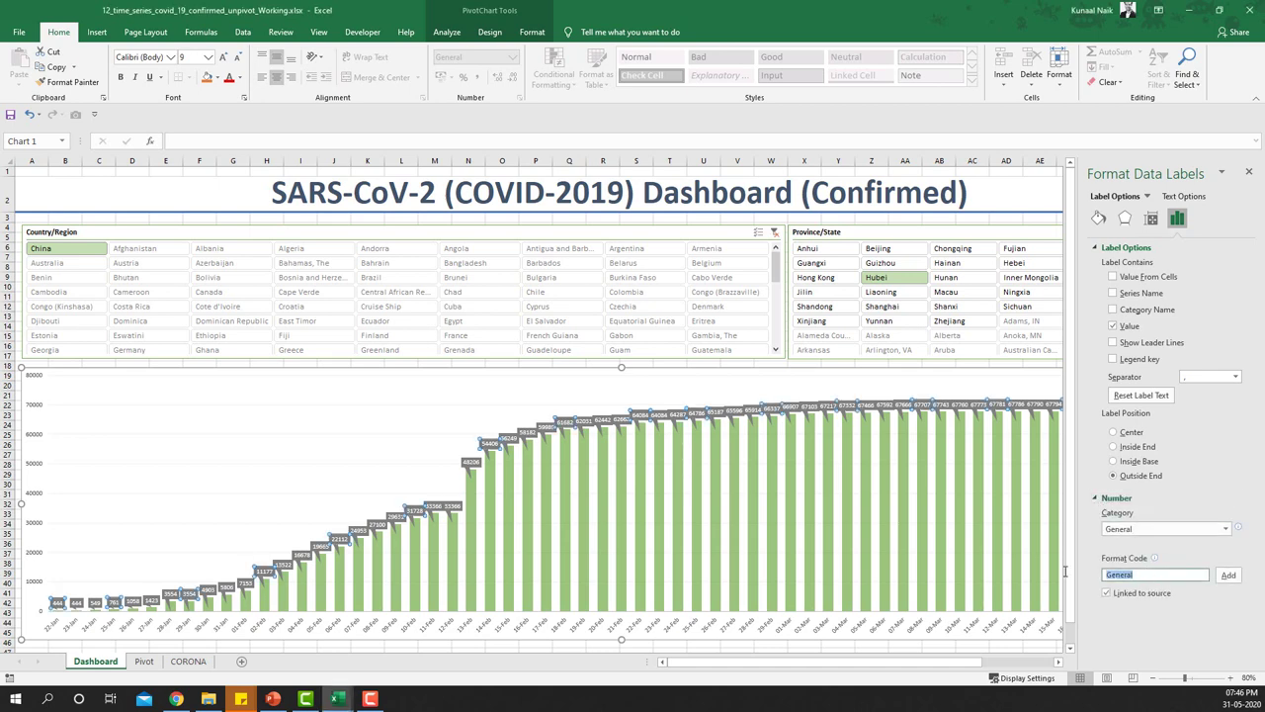
pyautogui.write('[>=1000]#,##0,"K";0')
pyautogui.moveTo(337, 699)
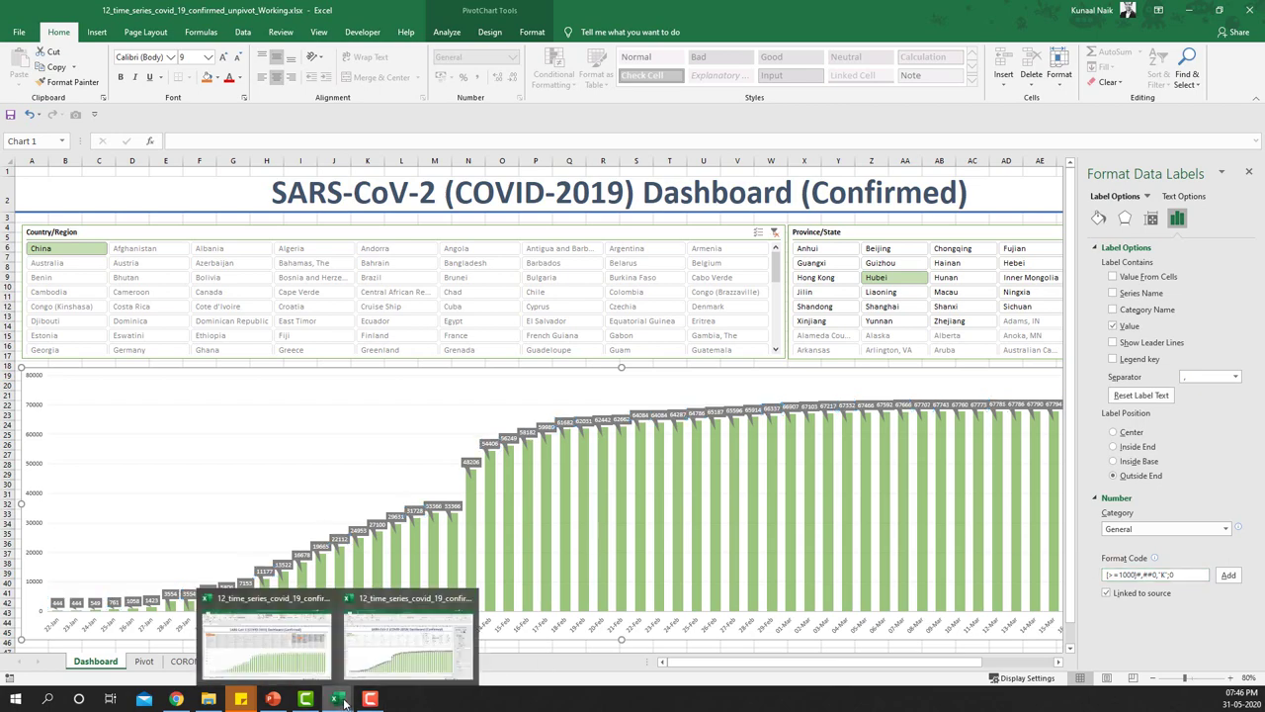
pyautogui.click(306, 661)
pyautogui.click(406, 633)
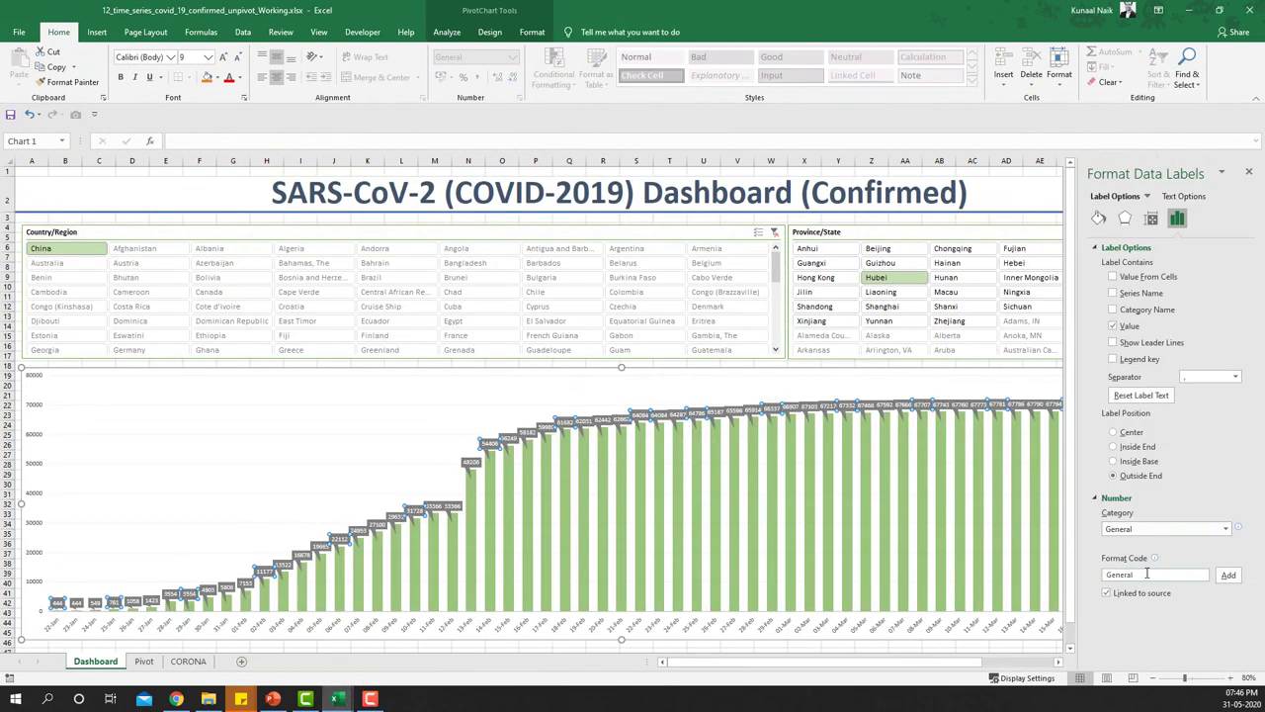
pyautogui.write('[>=1000]#,##0,"K";0')
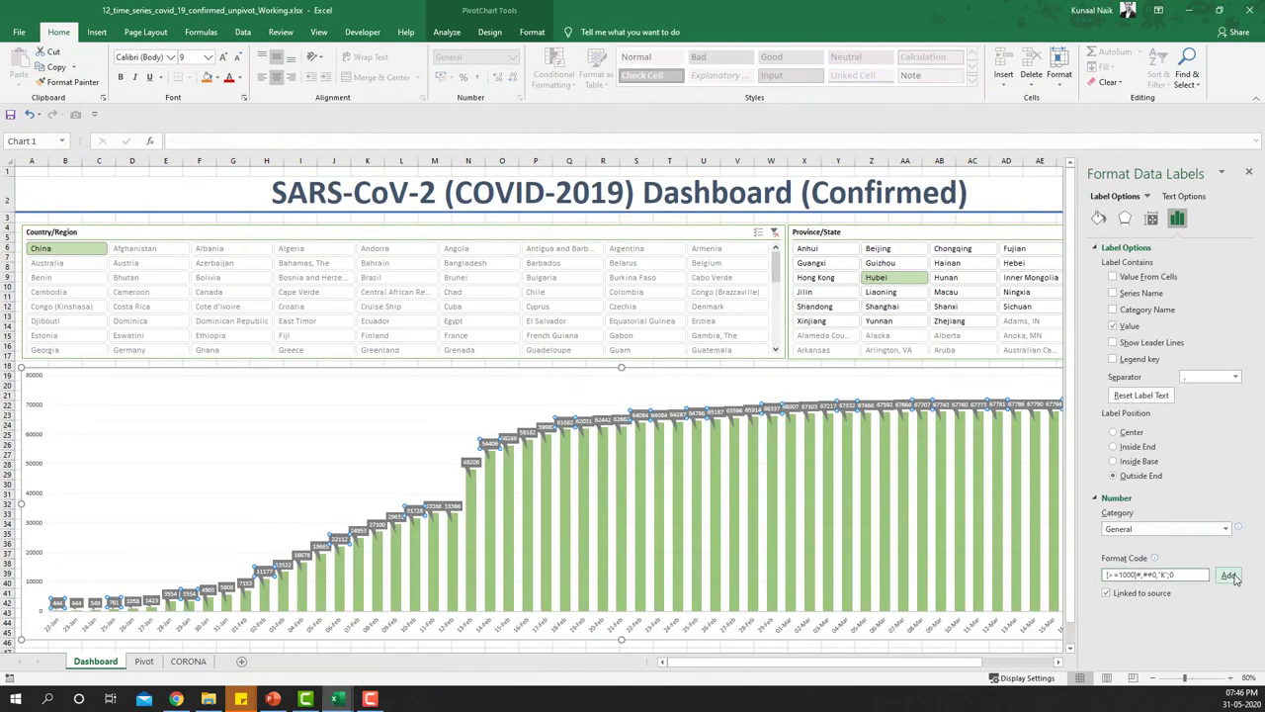
pyautogui.click(1229, 574)
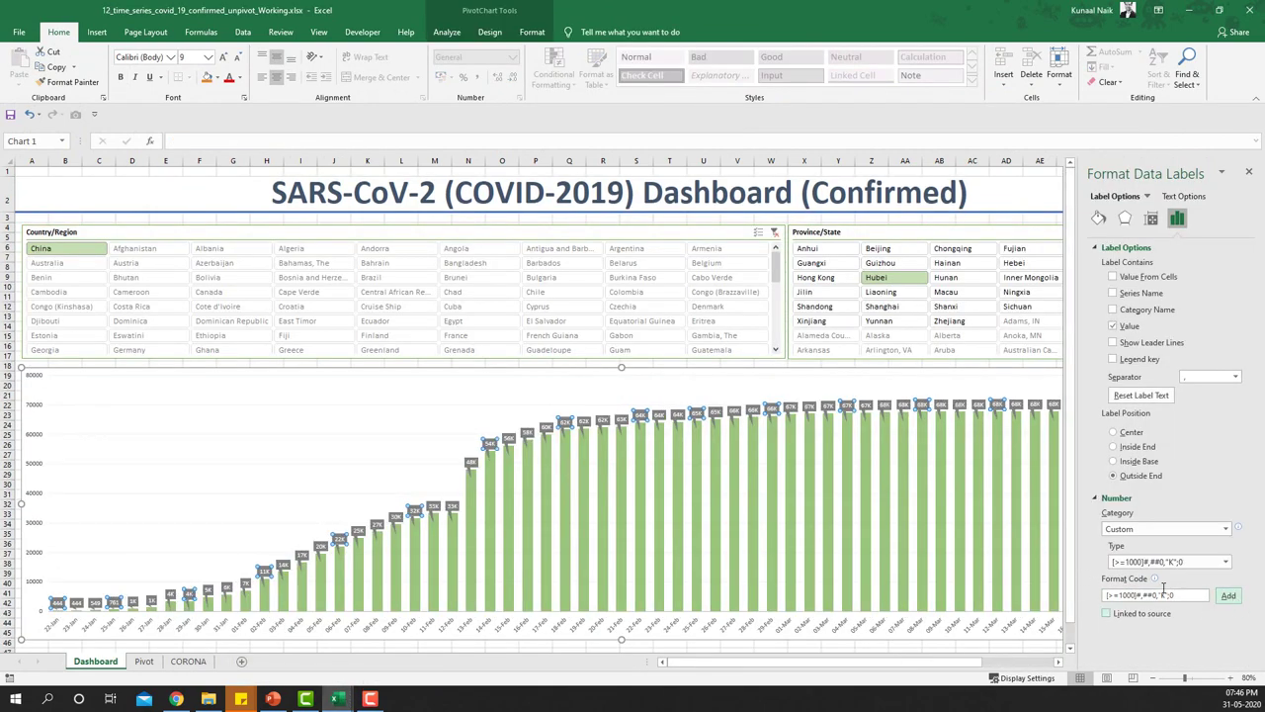
pyautogui.click(1248, 172)
pyautogui.click(1245, 452)
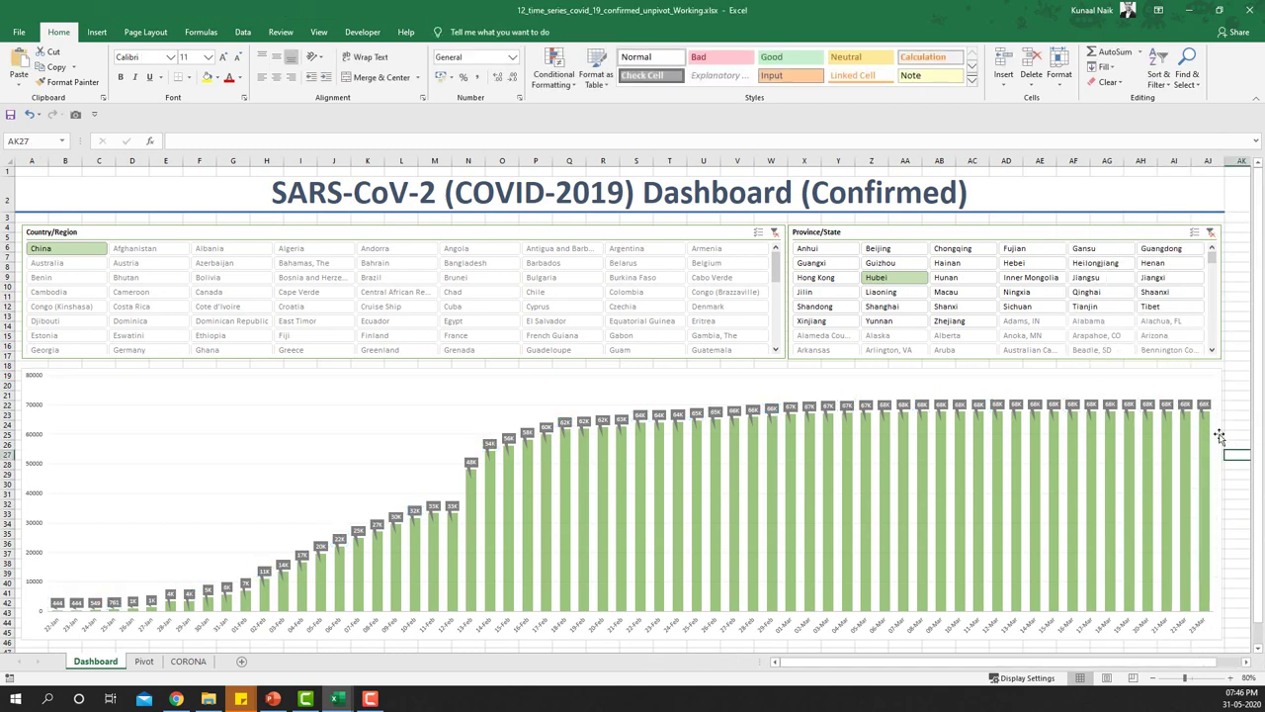
# - Format the PivotChart's vertical axis numbers with the custom code [>=1000]#,##0,"K";0
pyautogui.rightClick(35, 437)
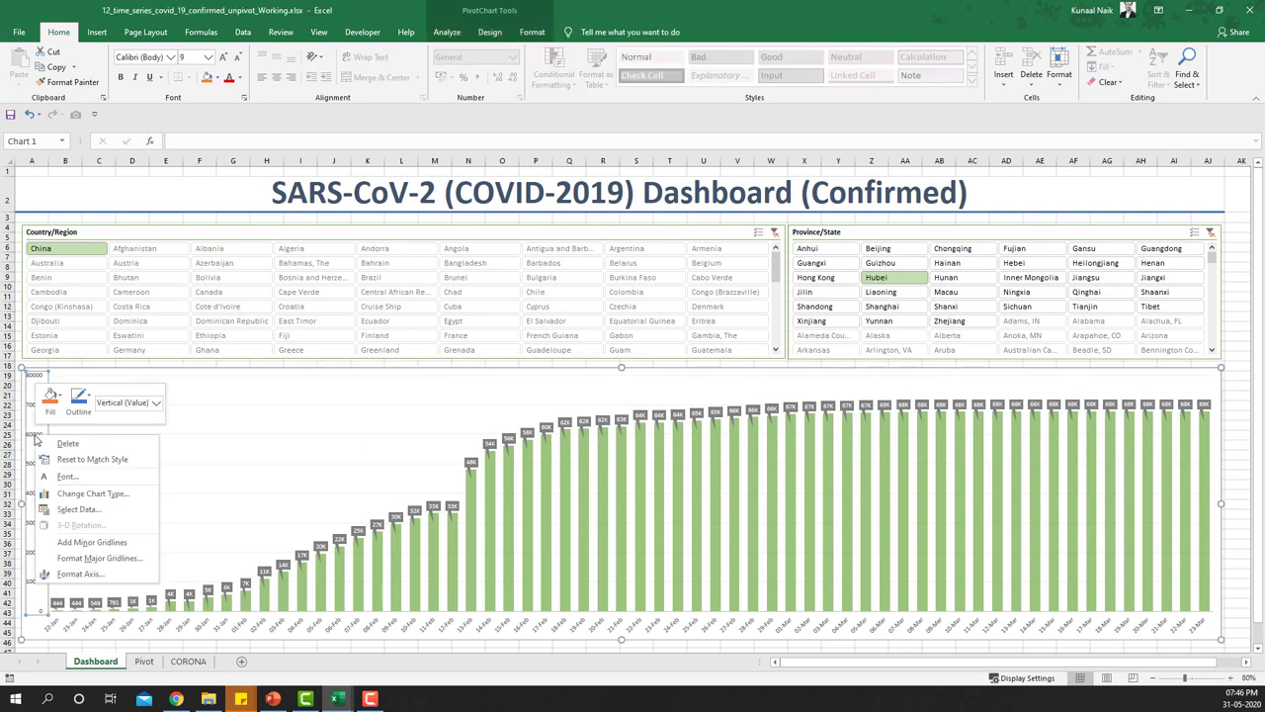
pyautogui.click(83, 575)
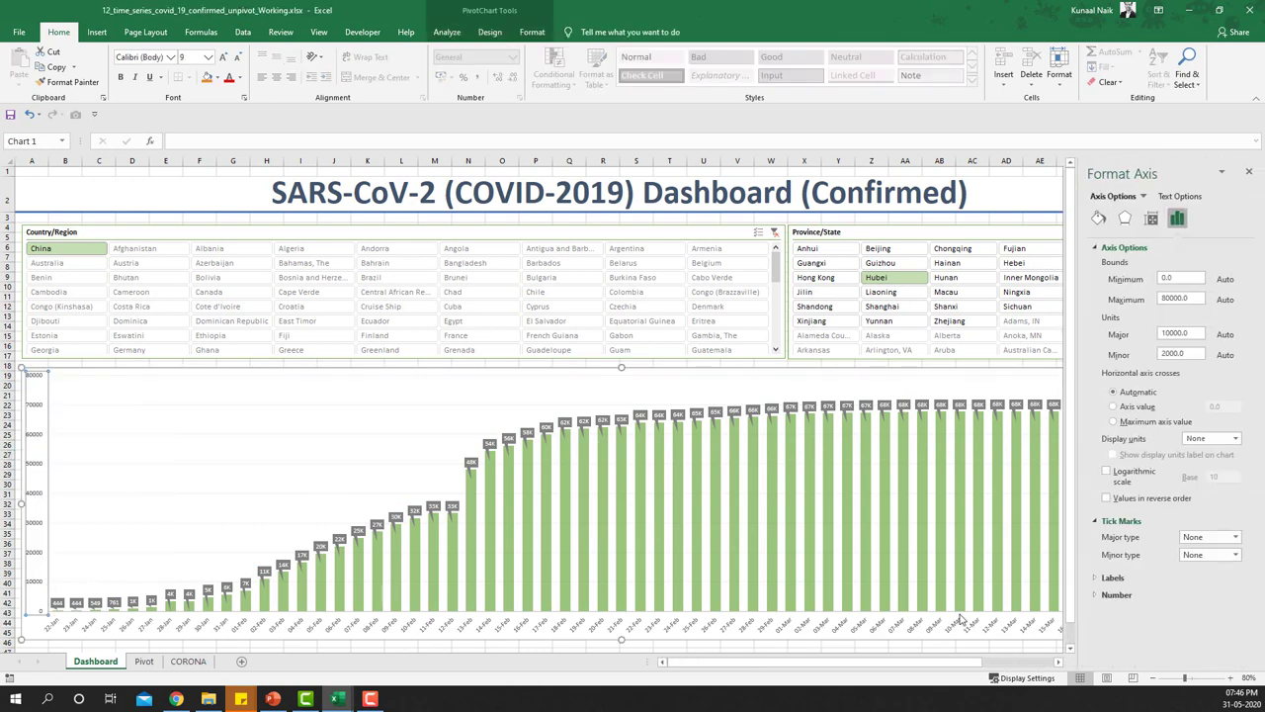
pyautogui.click(1109, 596)
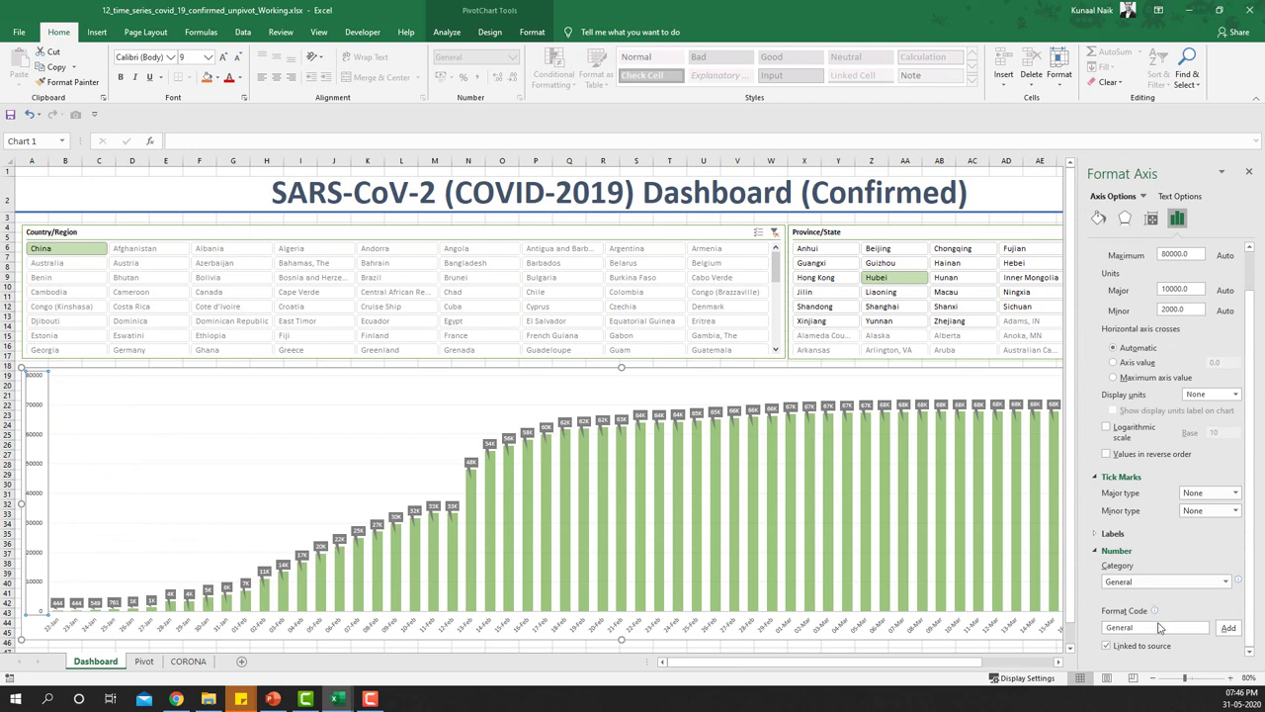
pyautogui.write('[>=1000]#,##0,"K";0')
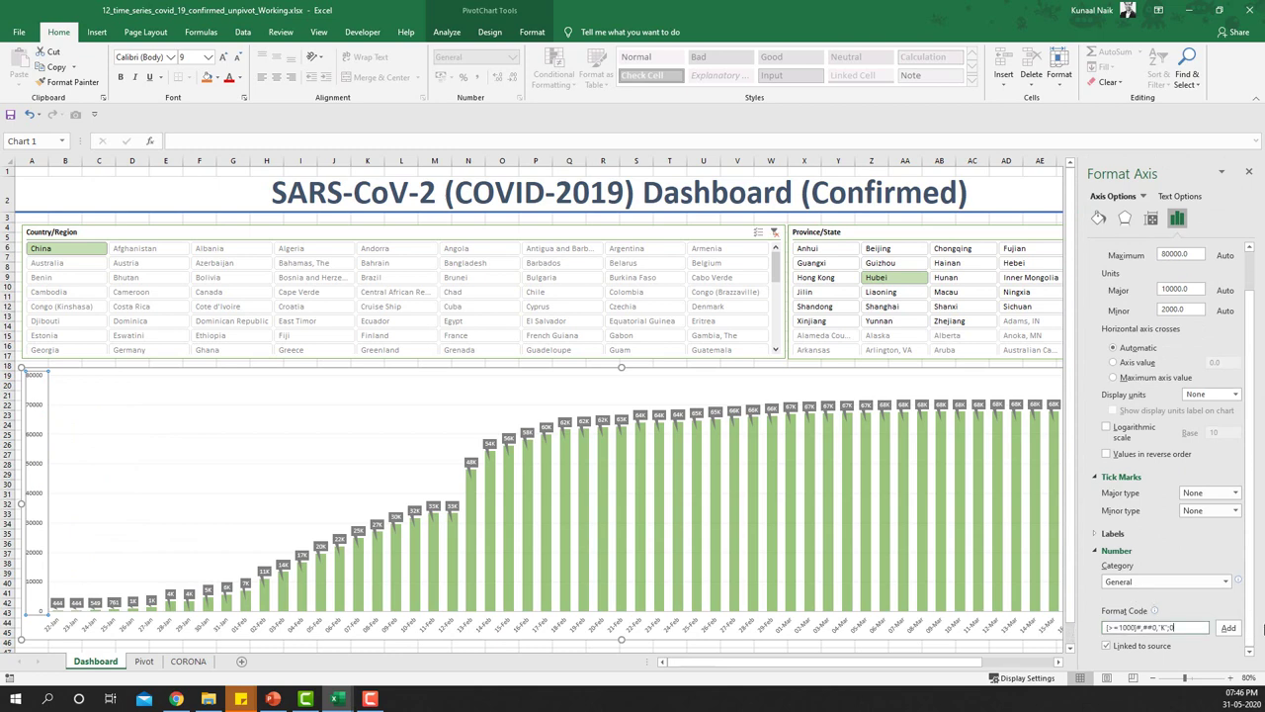
pyautogui.click(1227, 628)
pyautogui.click(1249, 173)
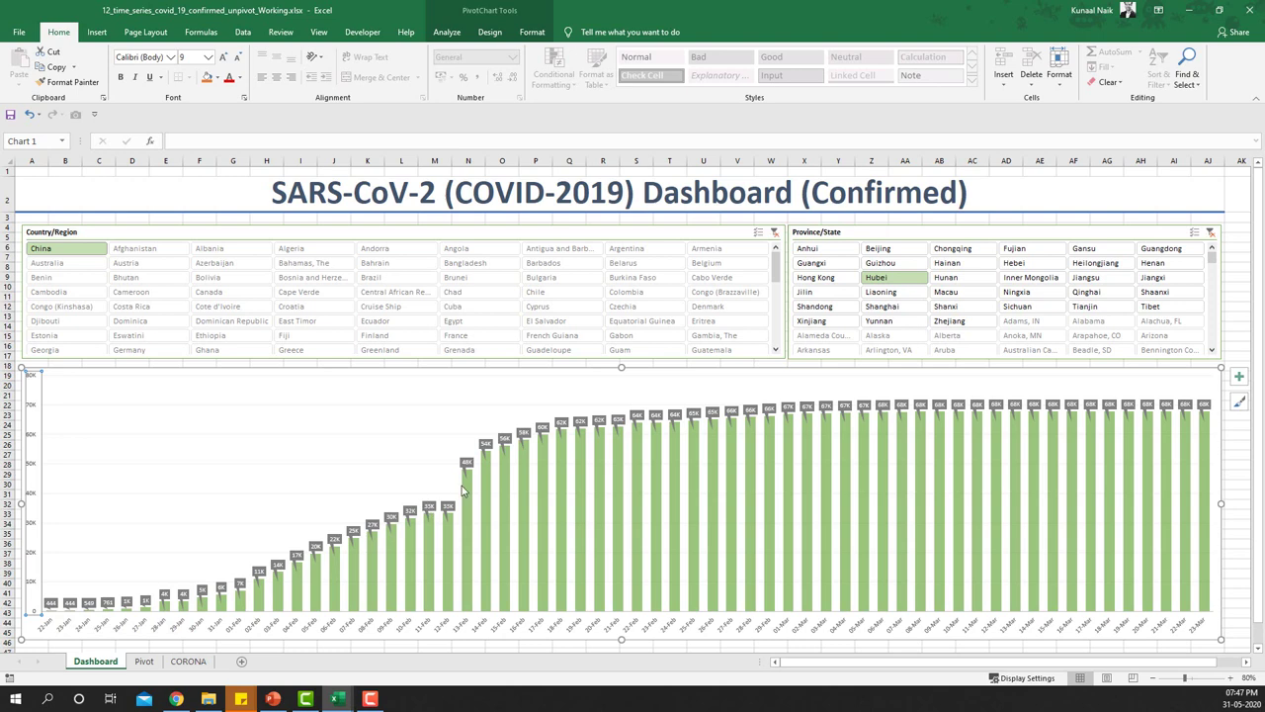
pyautogui.scroll(-1, 709, 392)
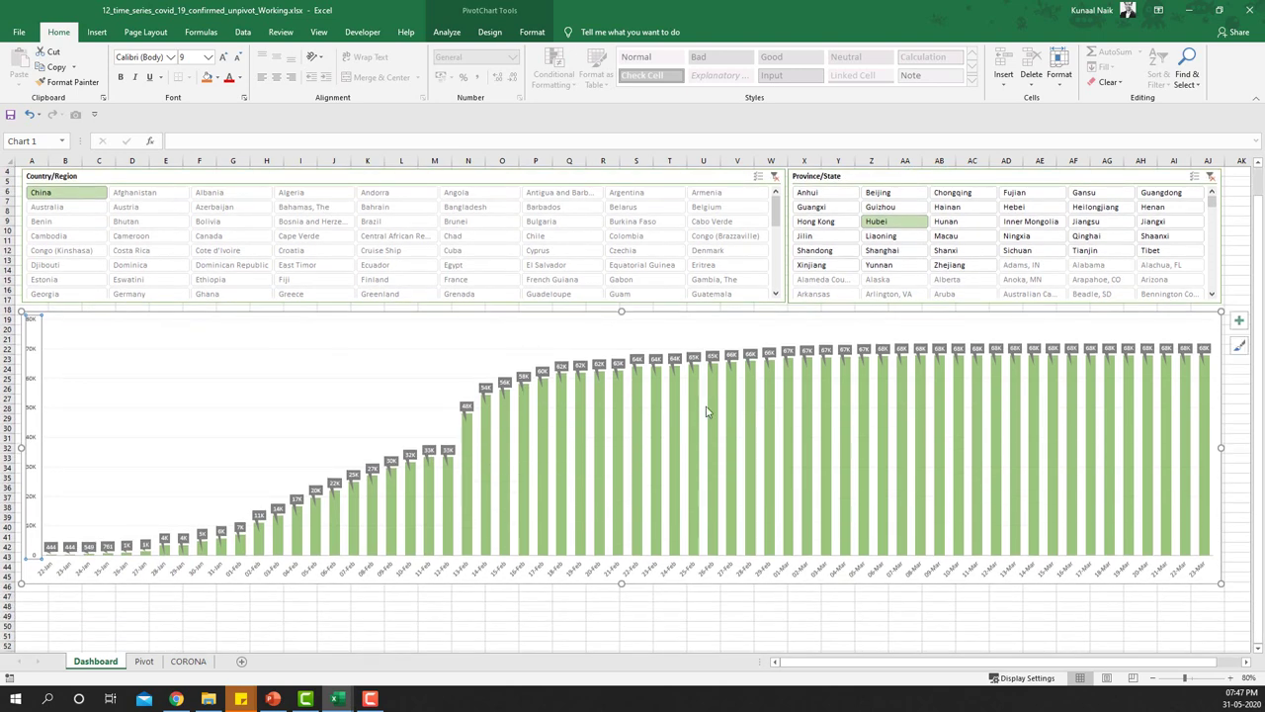
pyautogui.scroll(1, 677, 435)
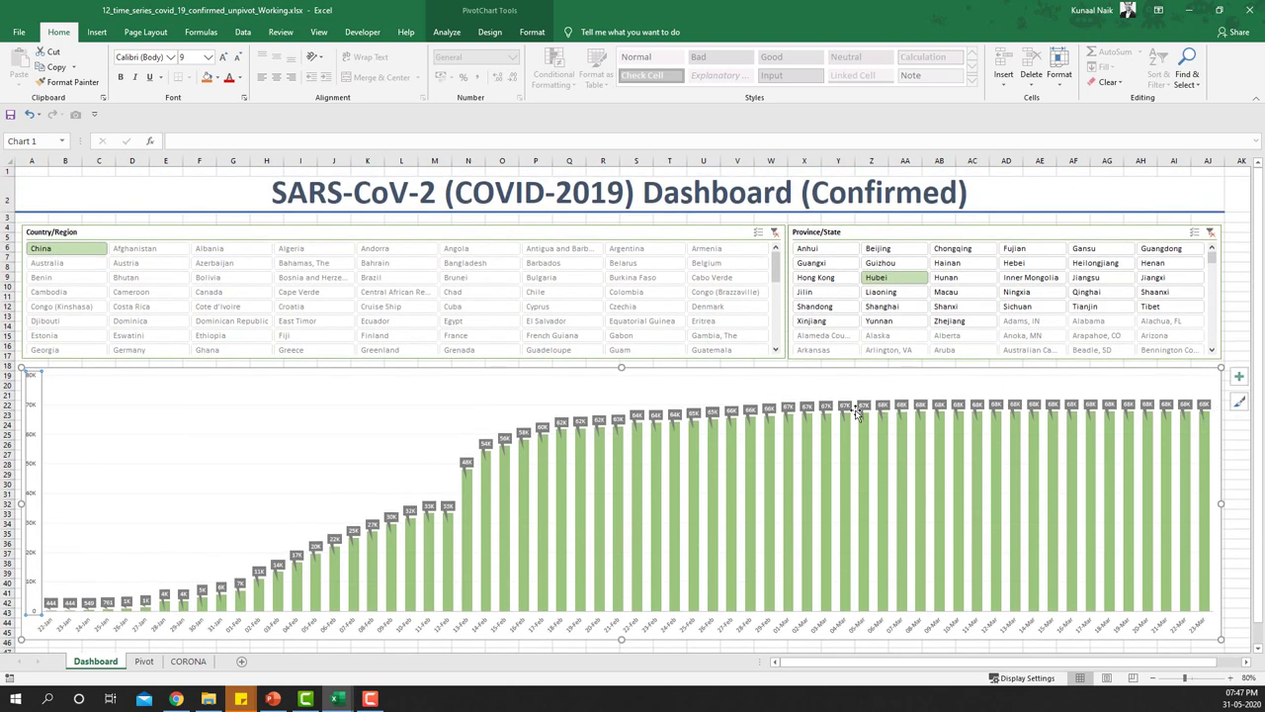
# - Hide the gridlines on the Dashboard sheet
pyautogui.click(223, 200)
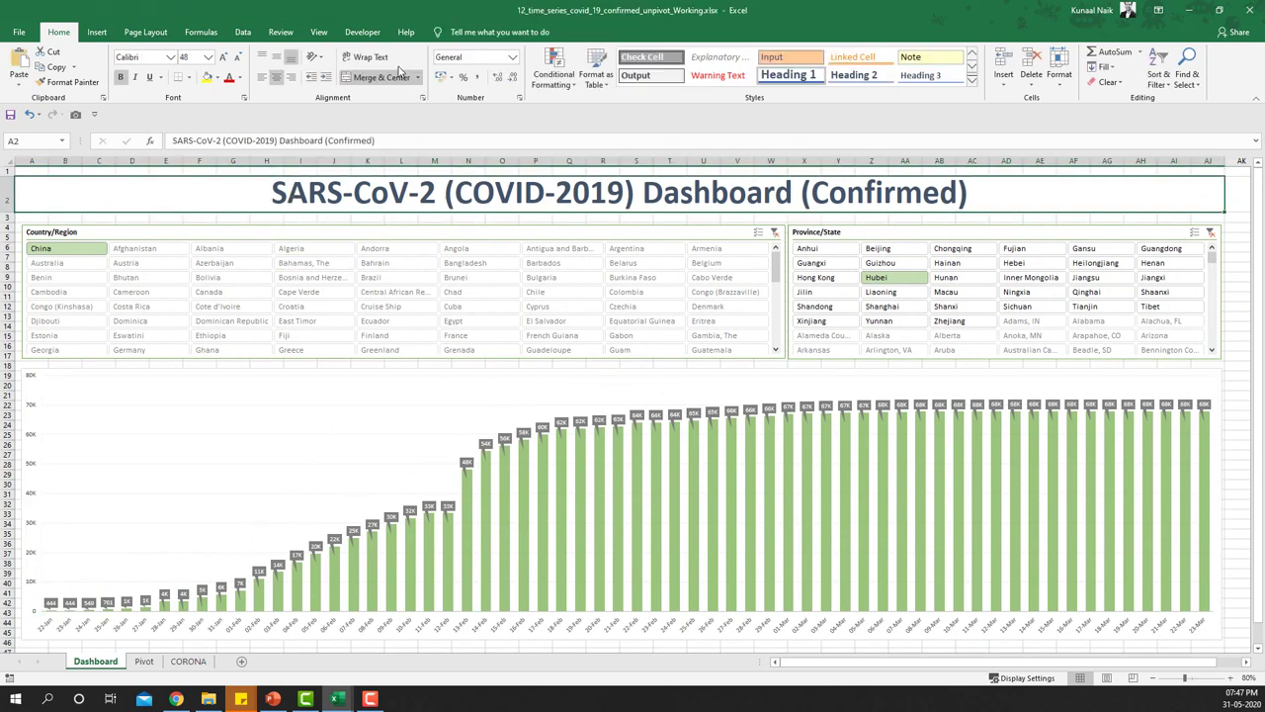
pyautogui.click(319, 32)
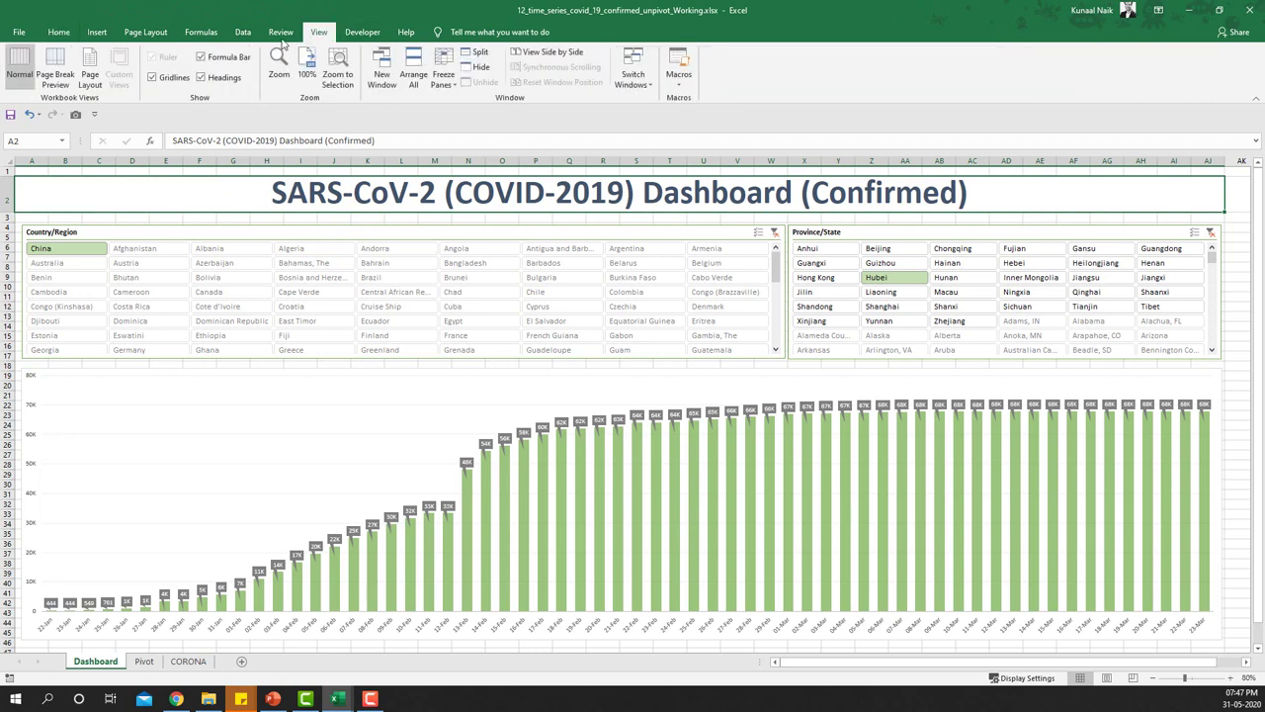
pyautogui.click(172, 79)
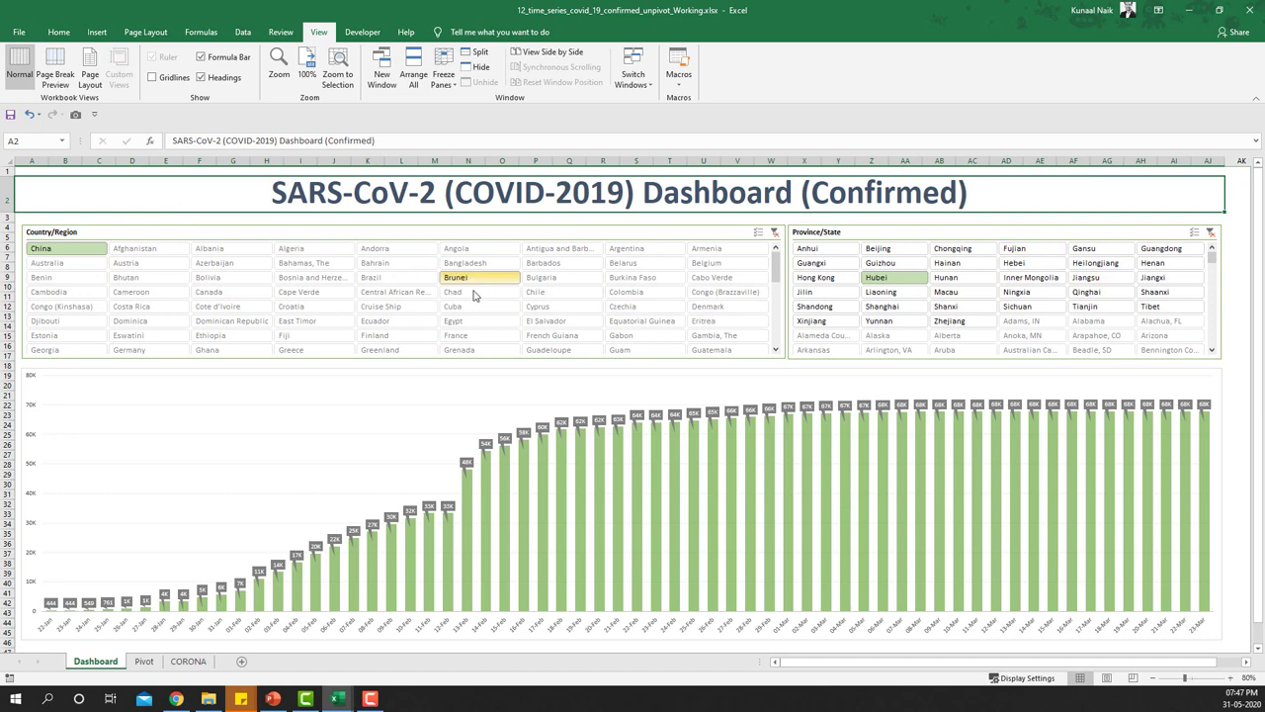
# - Test the slicers with Bolivia, all of China, Chad, Cruise Ship, Chile and Cote d'Ivoire, and return the filter to China and Hubei
pyautogui.click(206, 279)
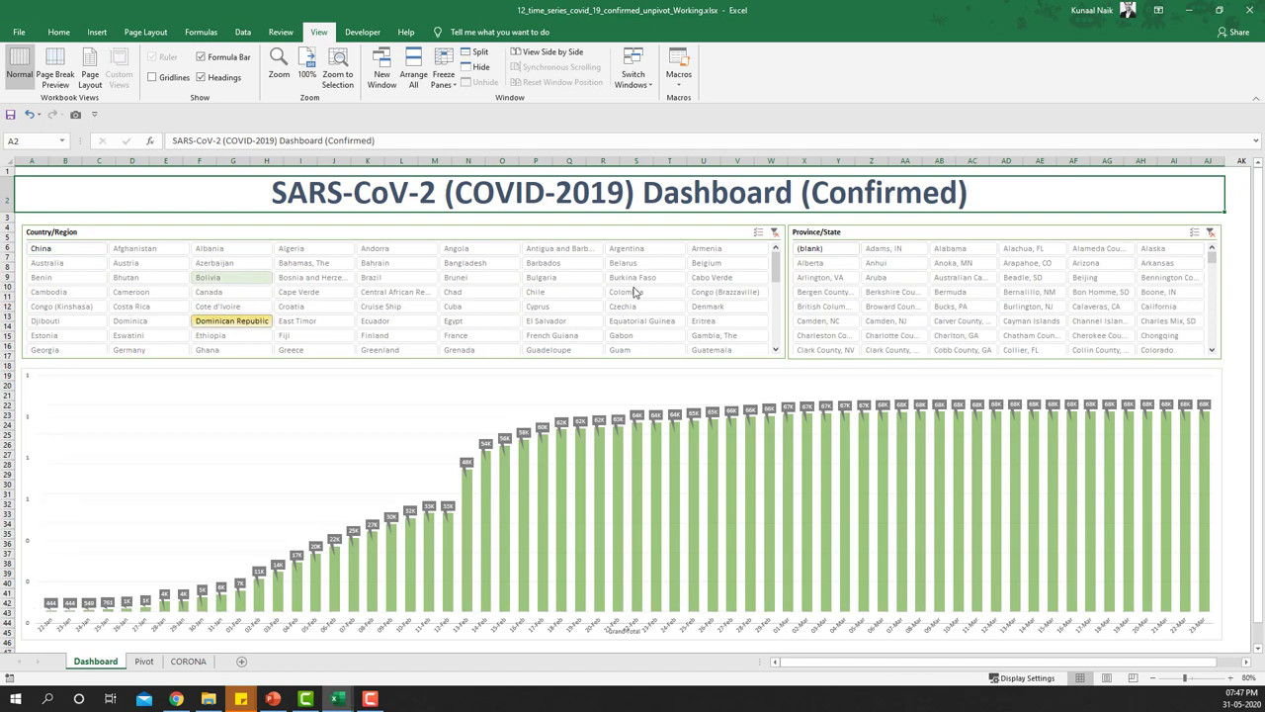
pyautogui.click(84, 250)
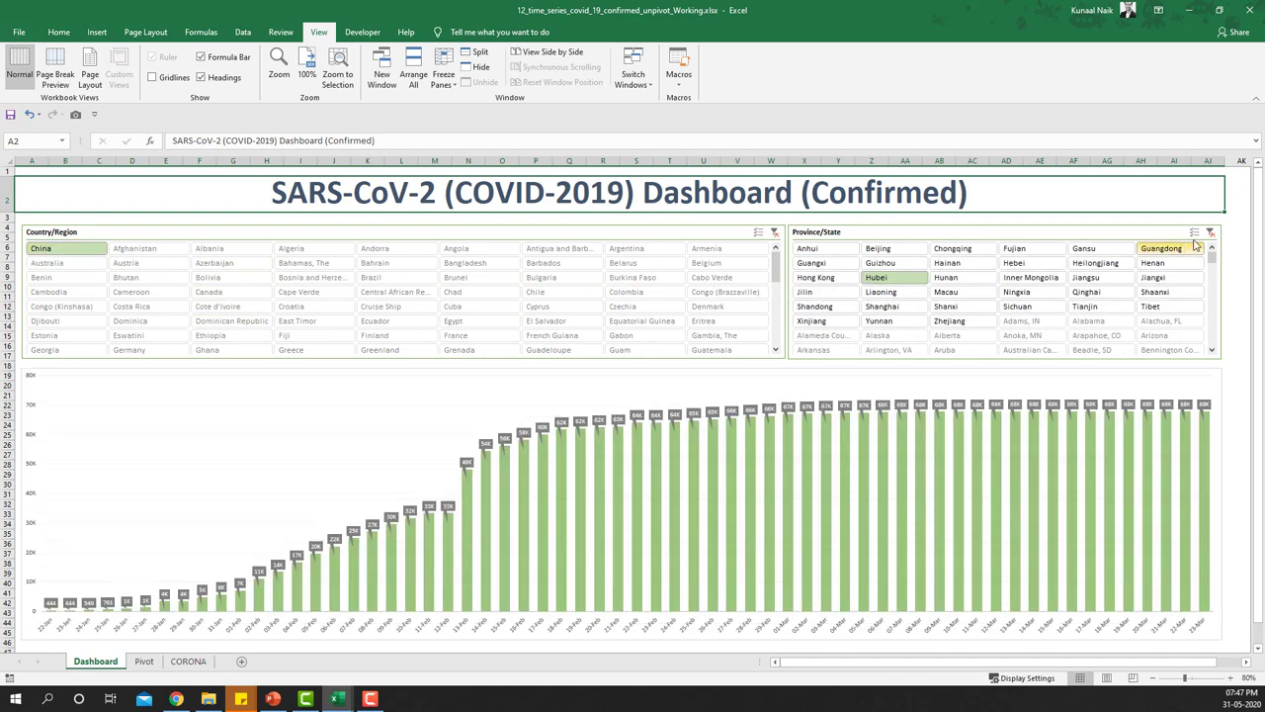
pyautogui.click(1210, 232)
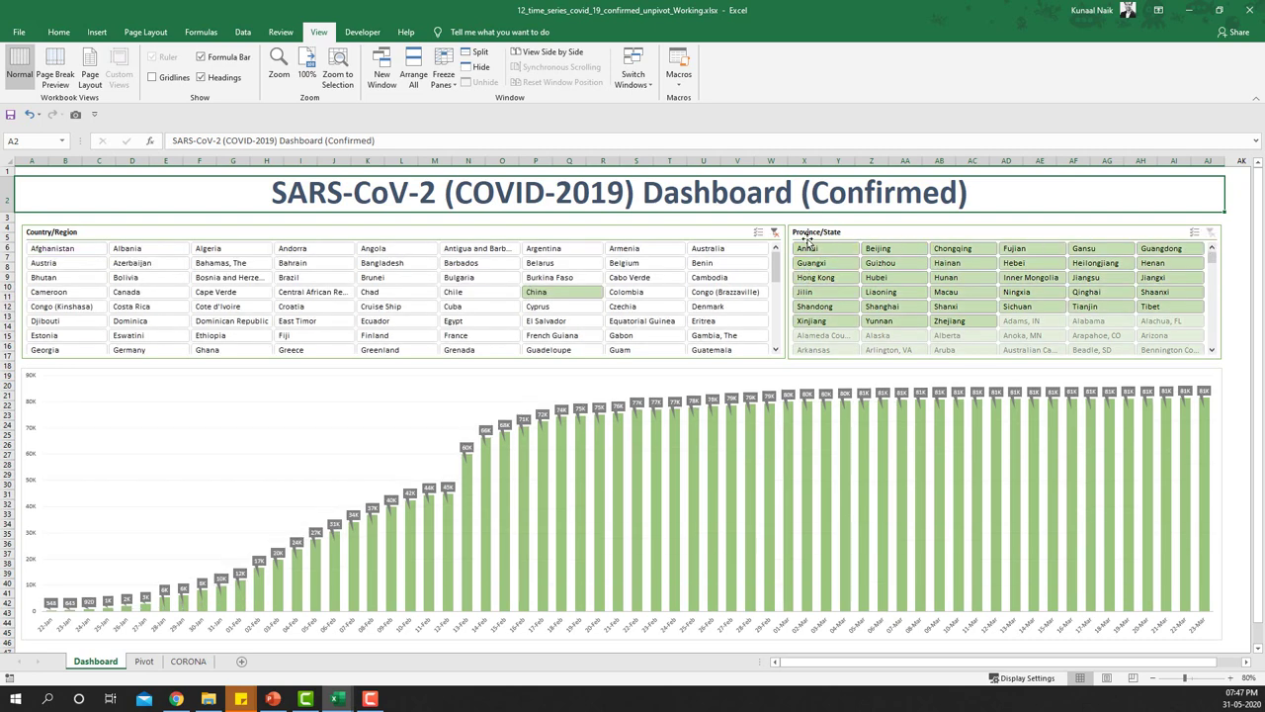
pyautogui.click(381, 293)
pyautogui.click(389, 308)
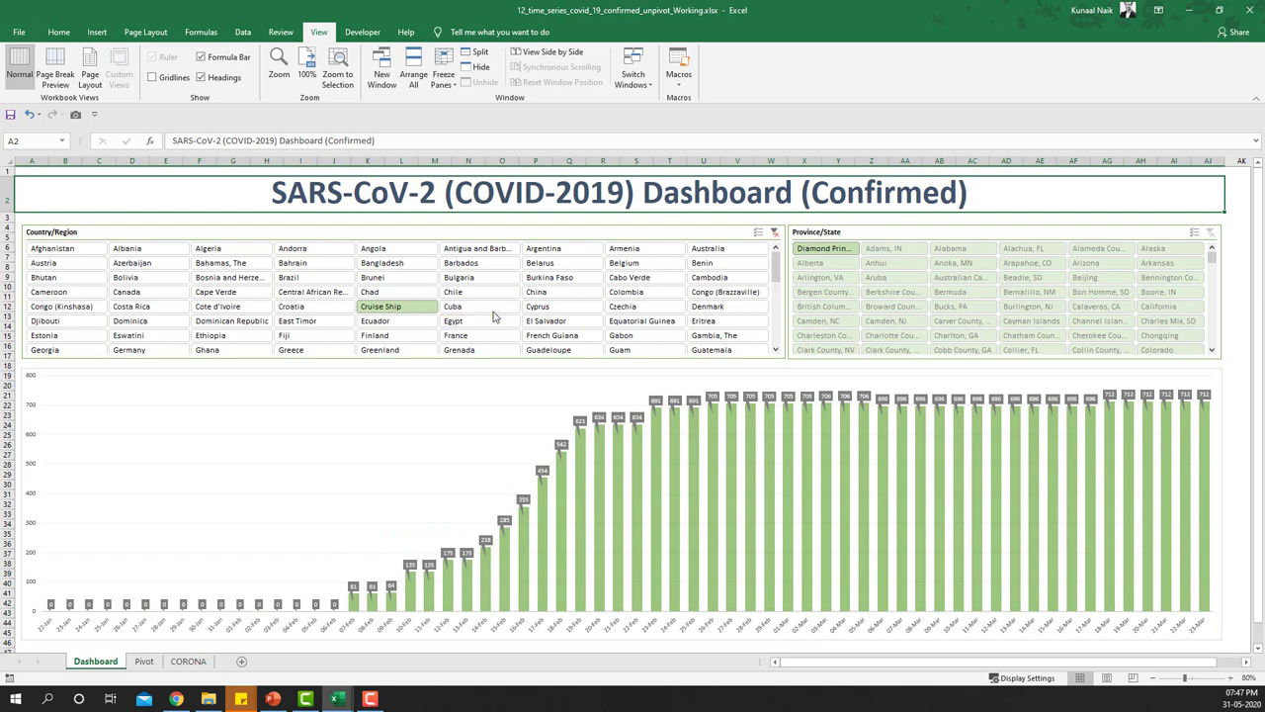
pyautogui.click(467, 293)
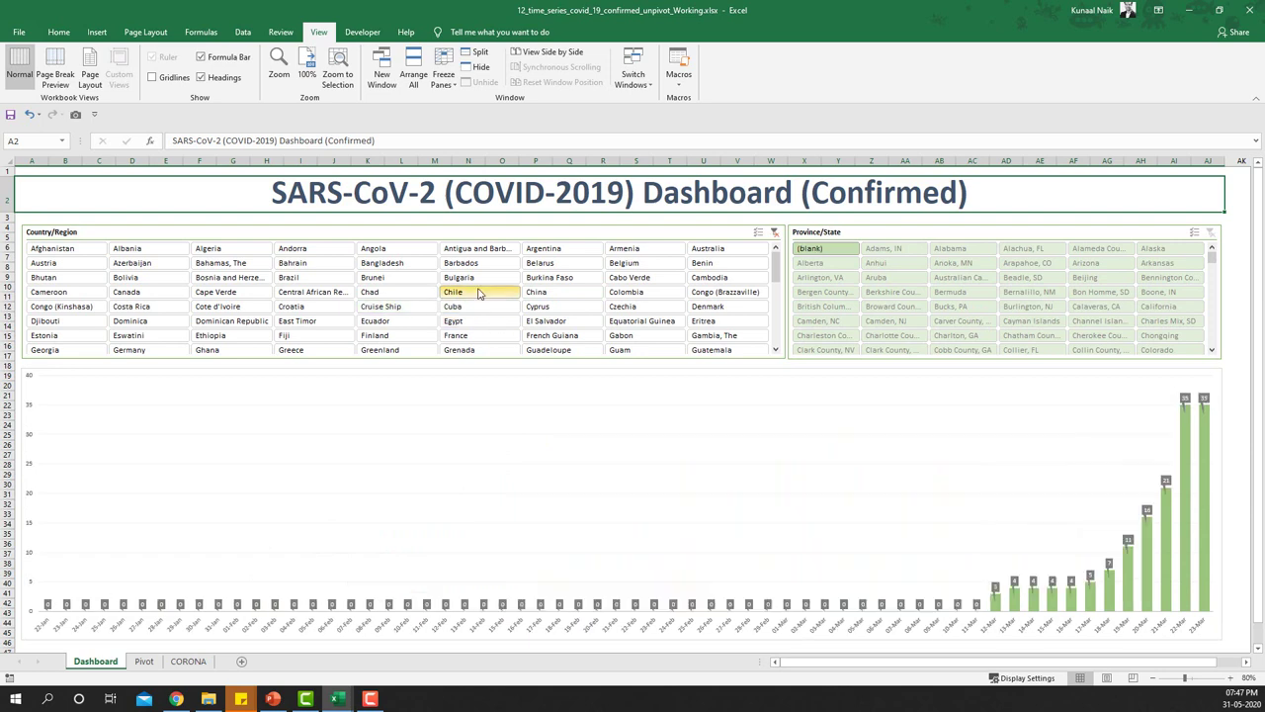
pyautogui.click(227, 306)
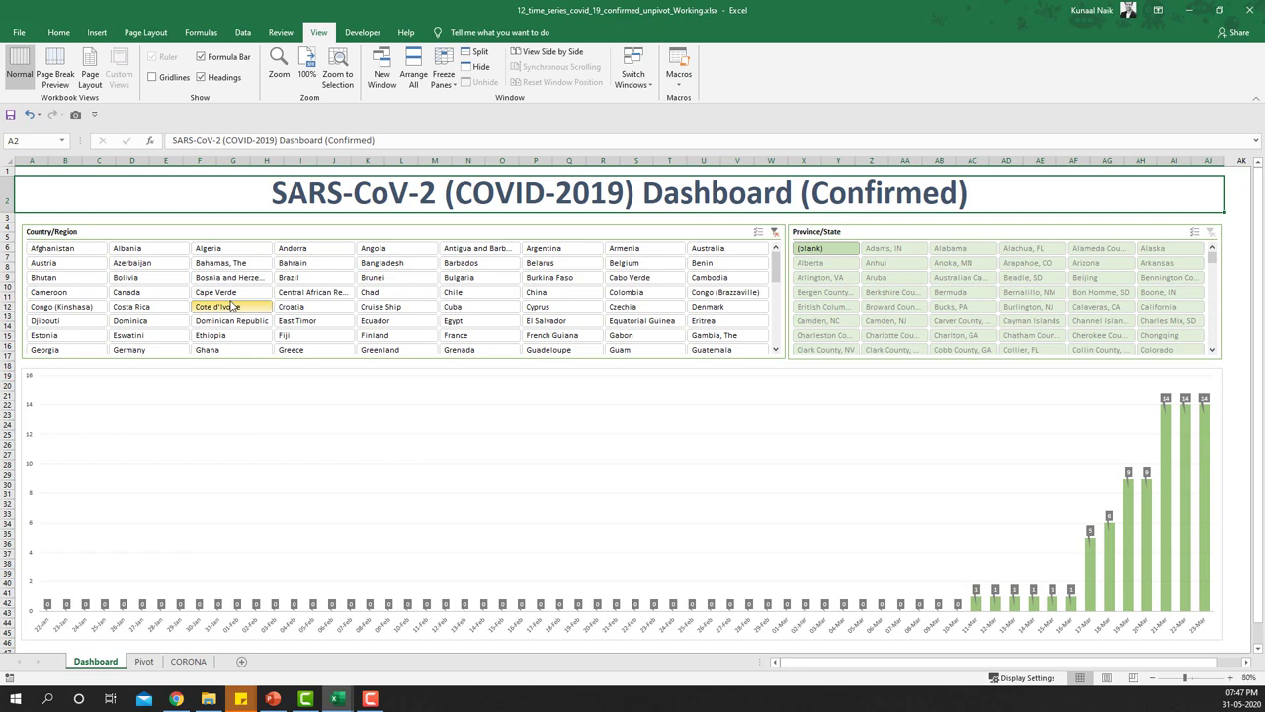
pyautogui.click(539, 292)
pyautogui.click(888, 279)
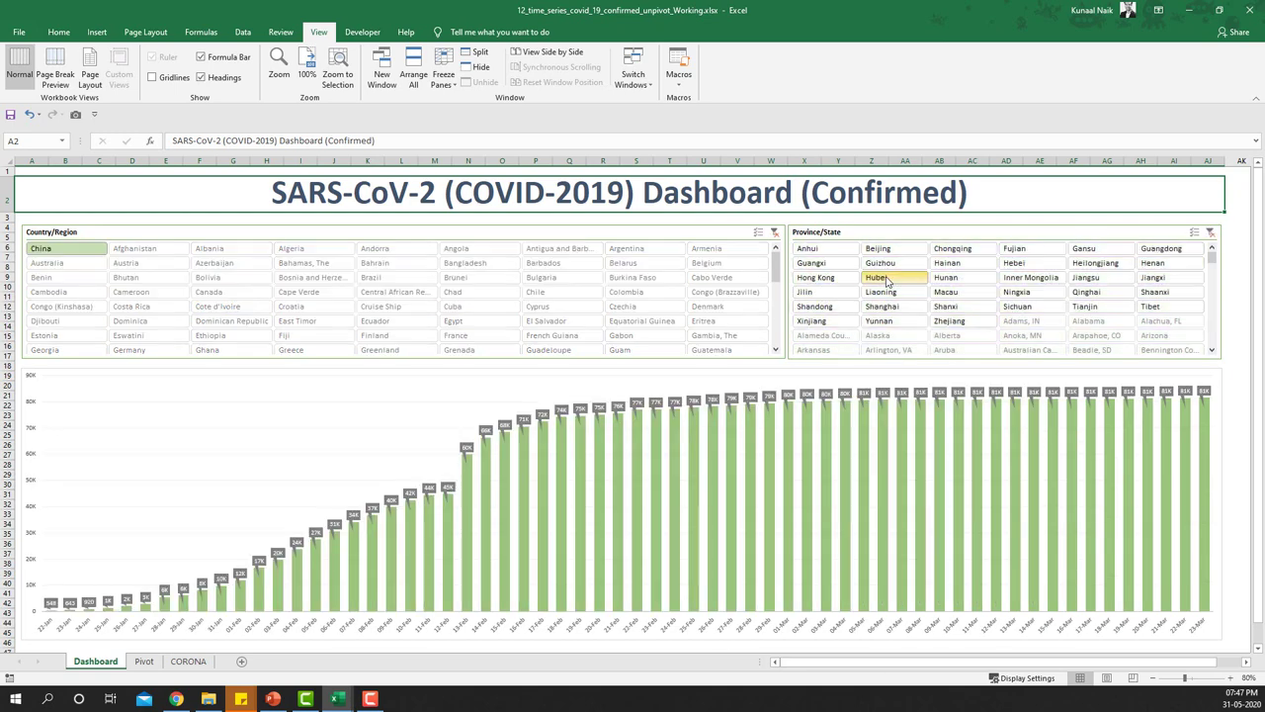
# - Save a copy of the workbook in the YT_Excel_Pivot_Table_Playground folder, replacing "Working" in the file name with the author's first name
pyautogui.click(19, 31)
pyautogui.click(70, 206)
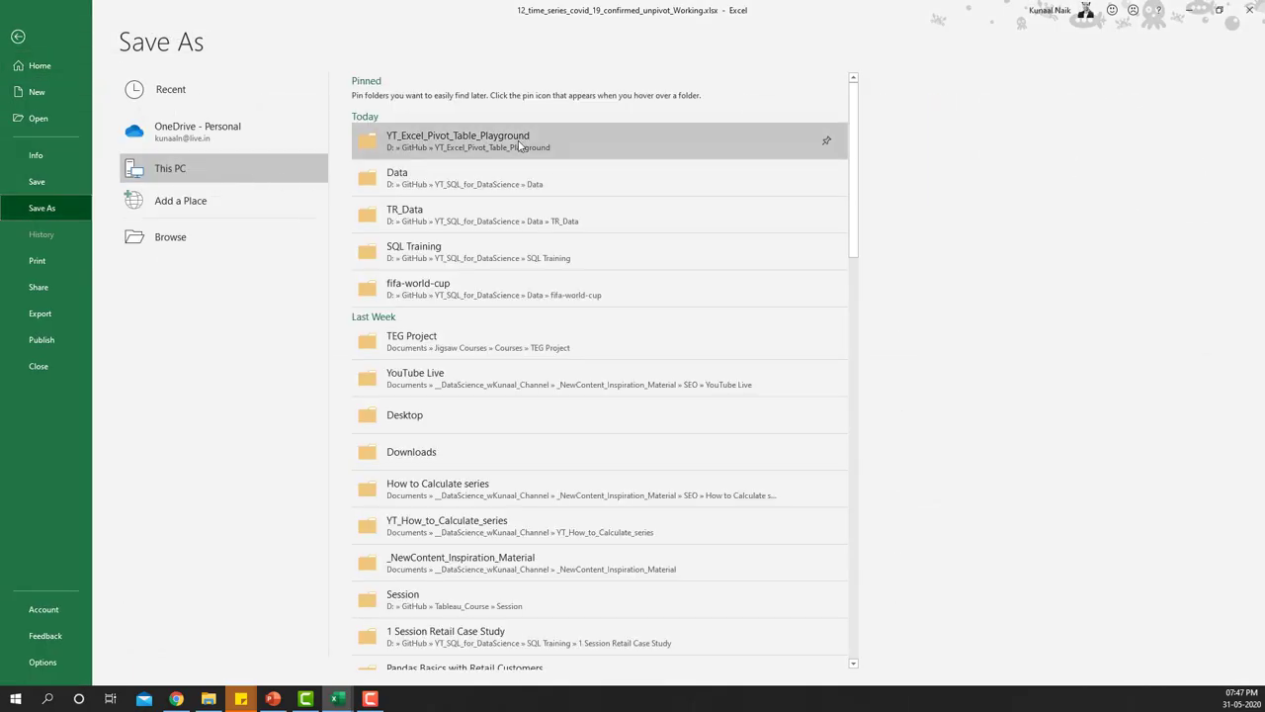
pyautogui.press('F12')
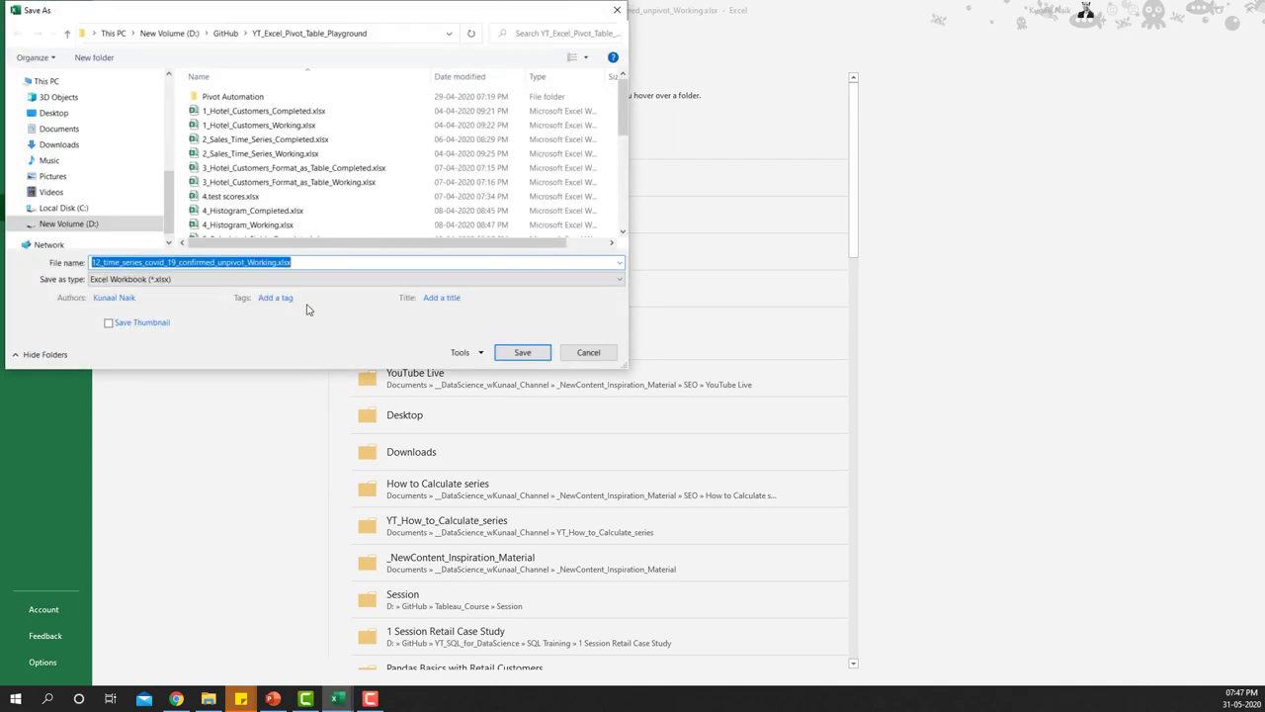
pyautogui.moveTo(278, 263); pyautogui.dragTo(249, 265)
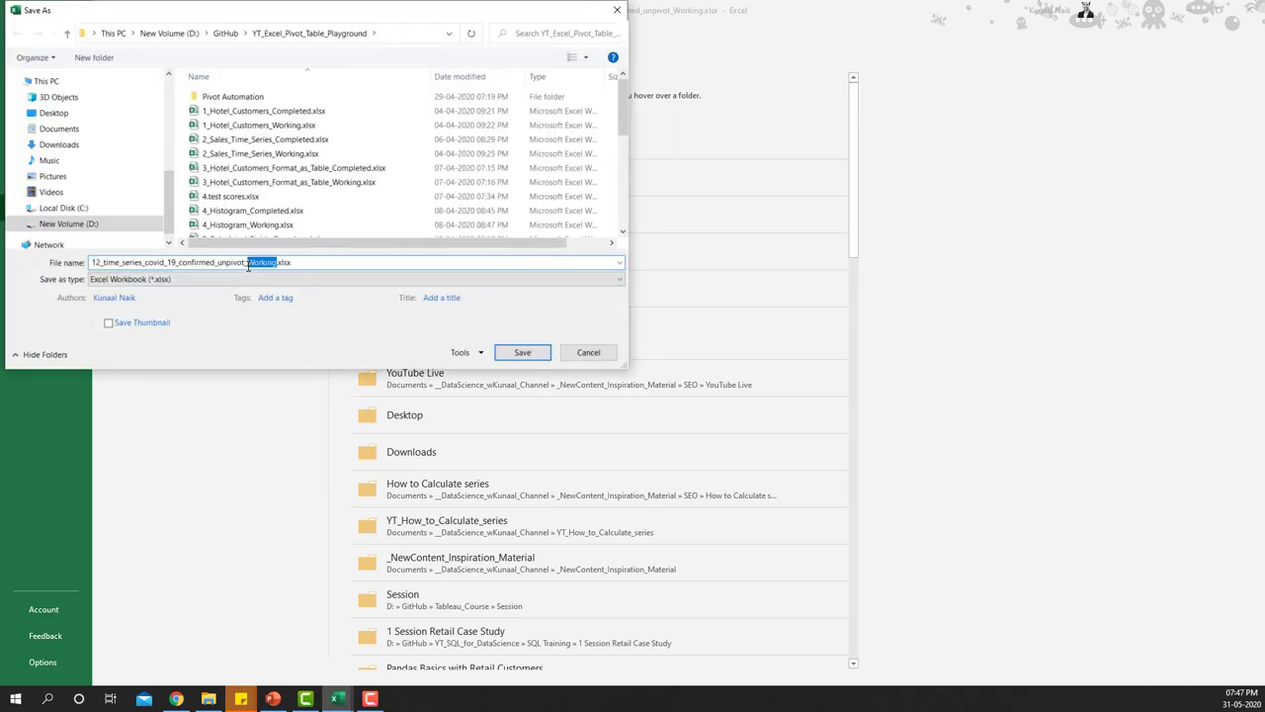
pyautogui.write('Kunaal')
pyautogui.press('Return')
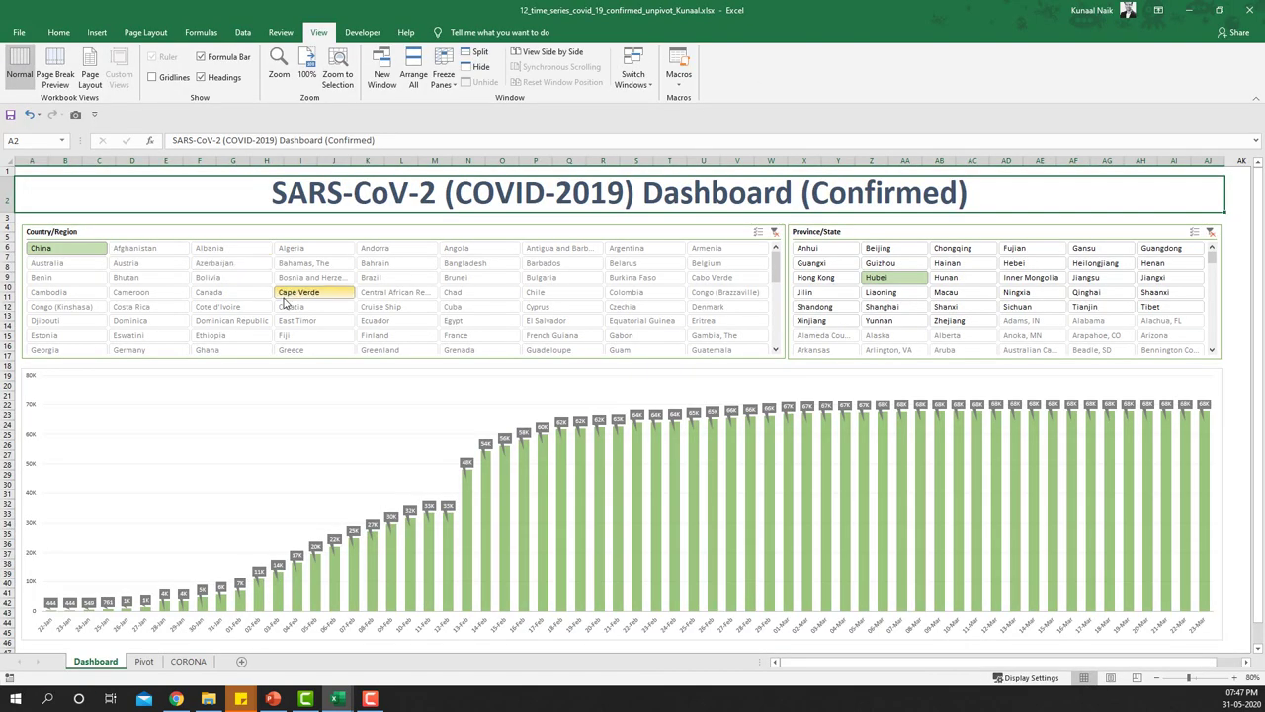